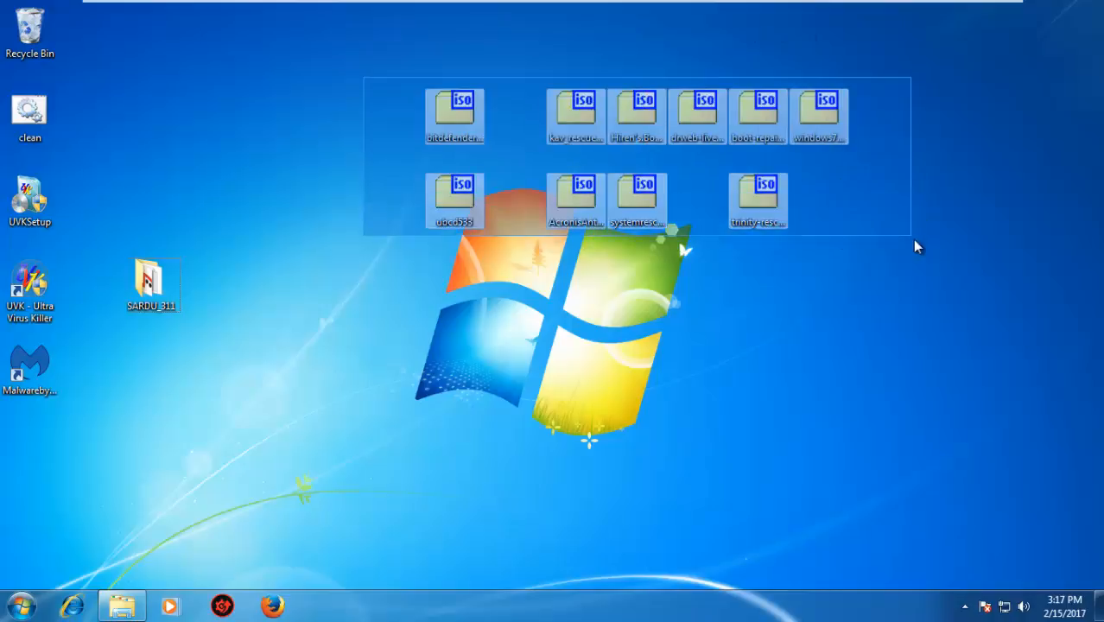
Look over the rescue and Windows ISO files on the desktop, from bitdefender-rescue-cd to windows7complete
left_click(922, 266)
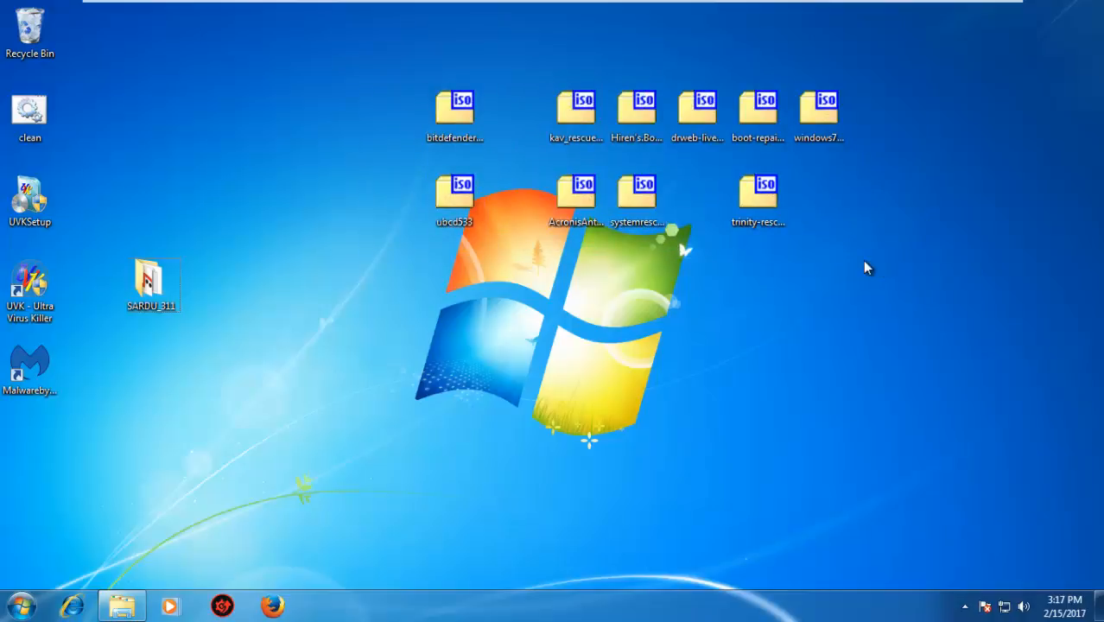
left_click_drag(849, 257, 355, 50)
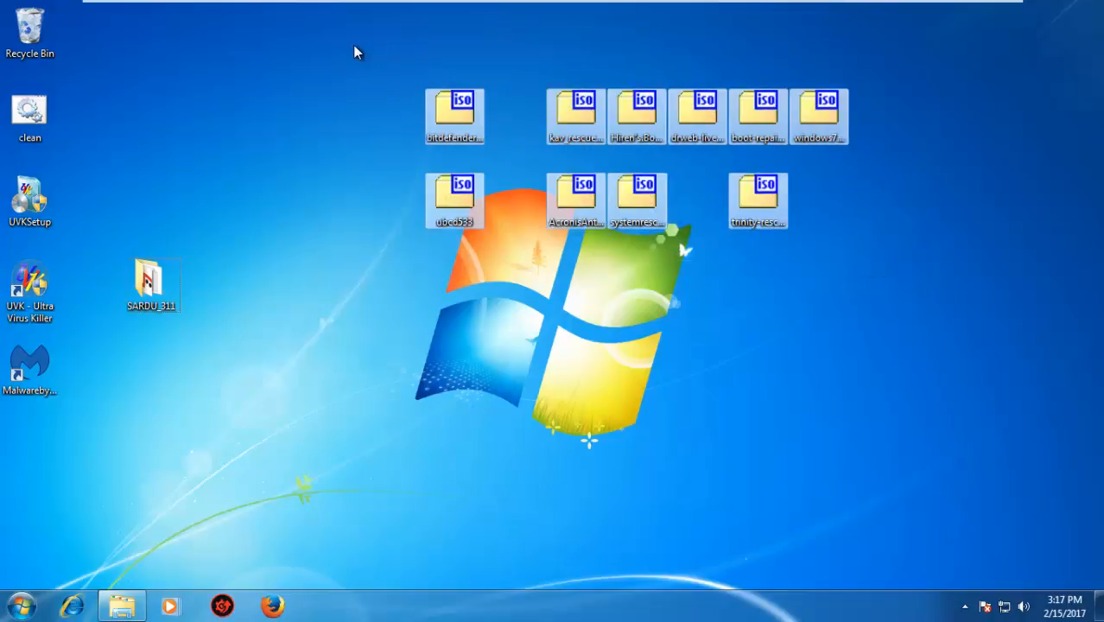
left_click(355, 51)
left_click(453, 119)
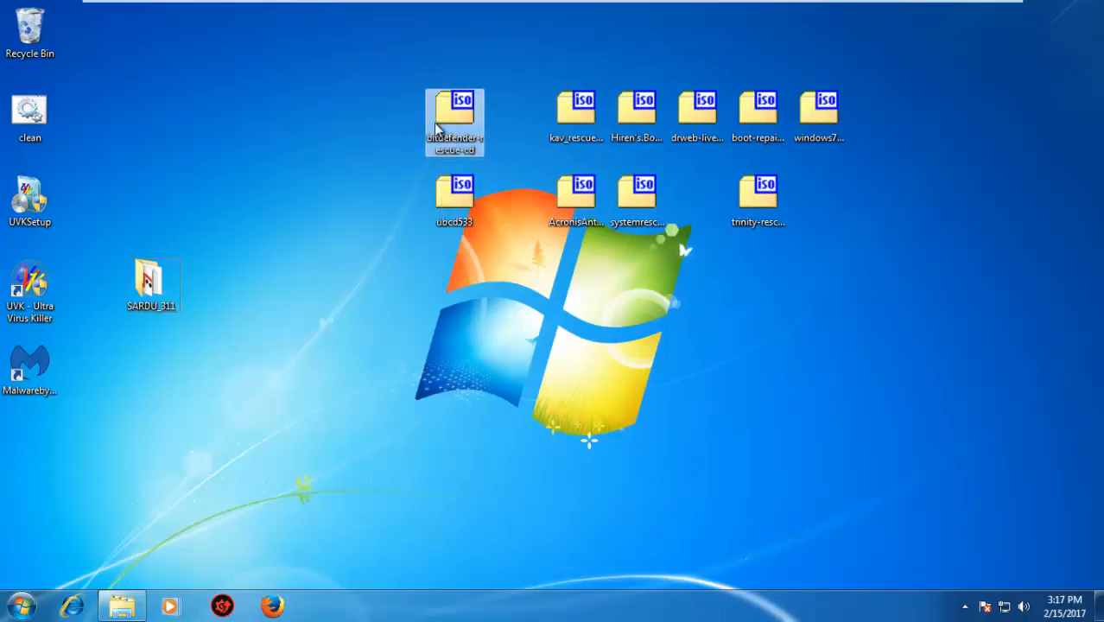
left_click(576, 123)
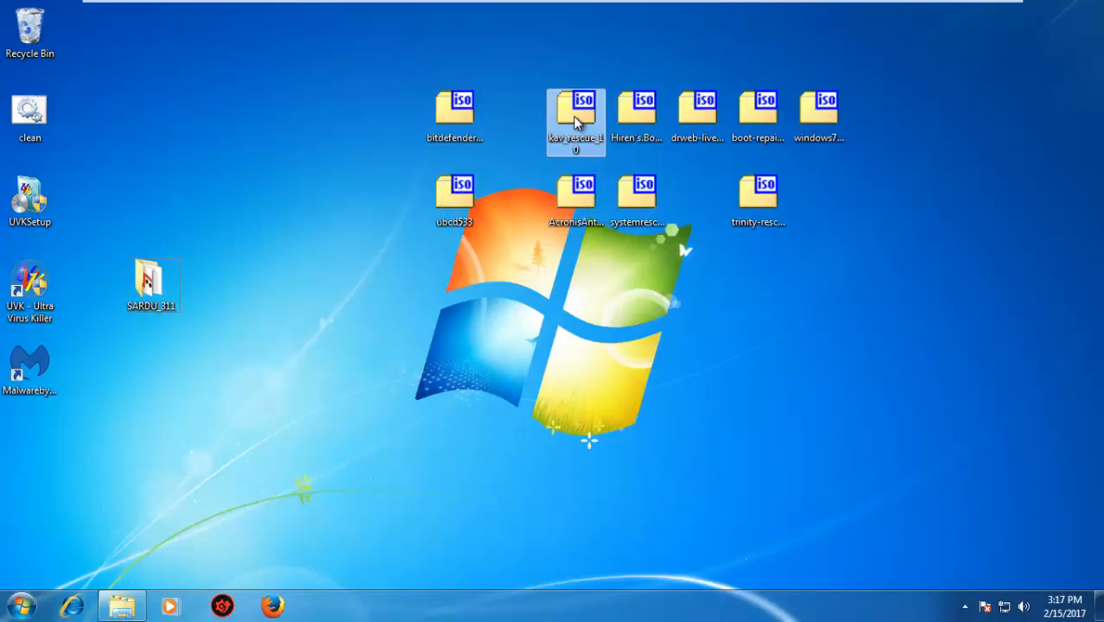
mouse_move(587, 156)
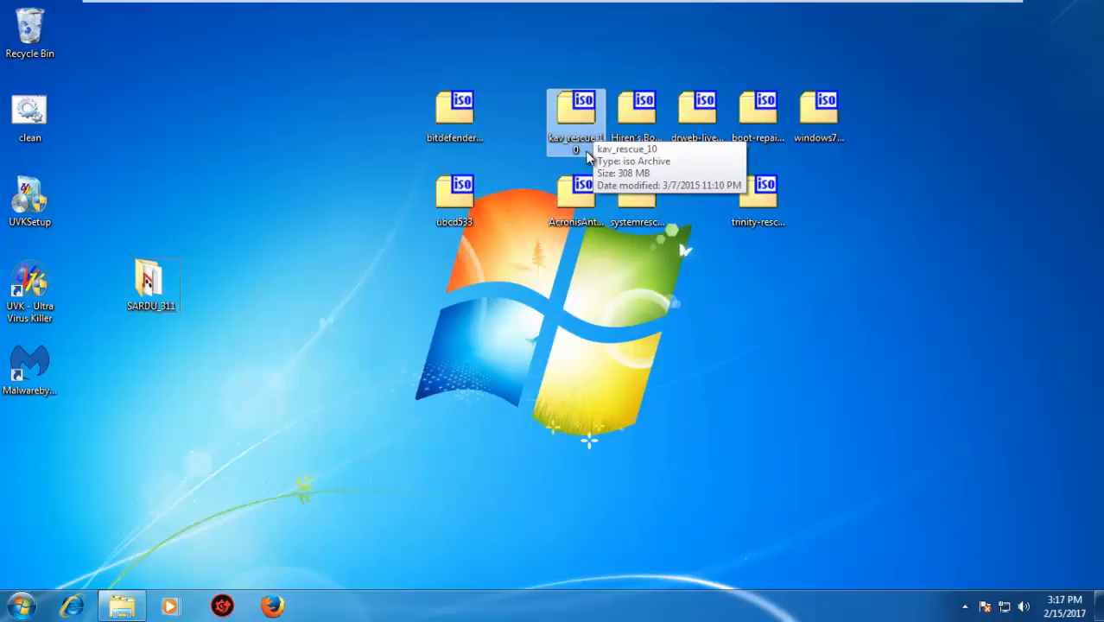
left_click(648, 146)
left_click(706, 129)
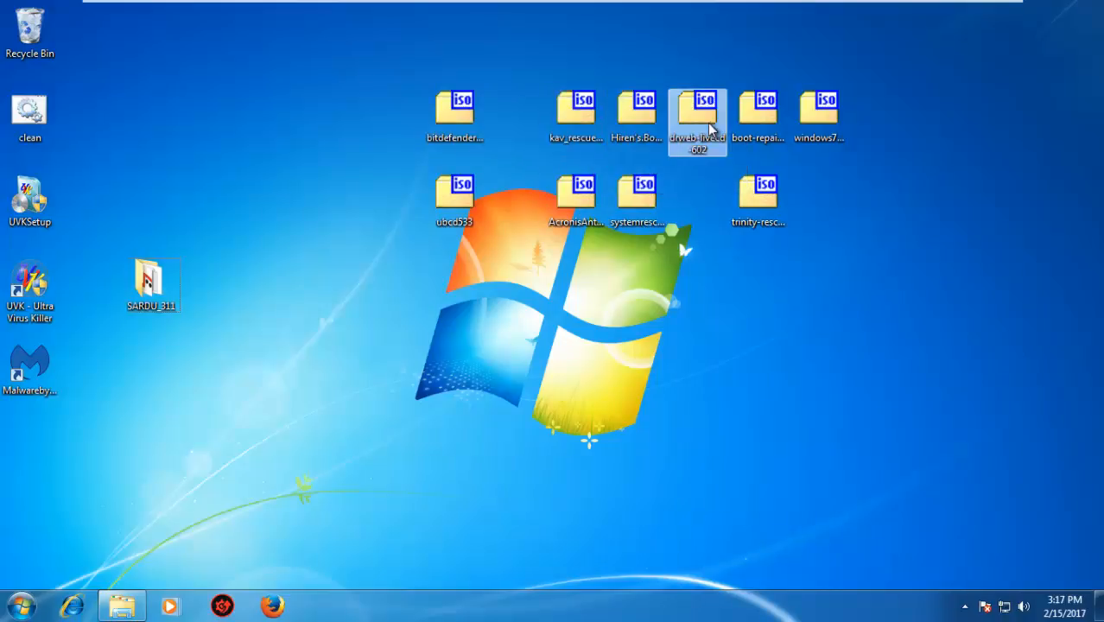
left_click(744, 130)
left_click(801, 130)
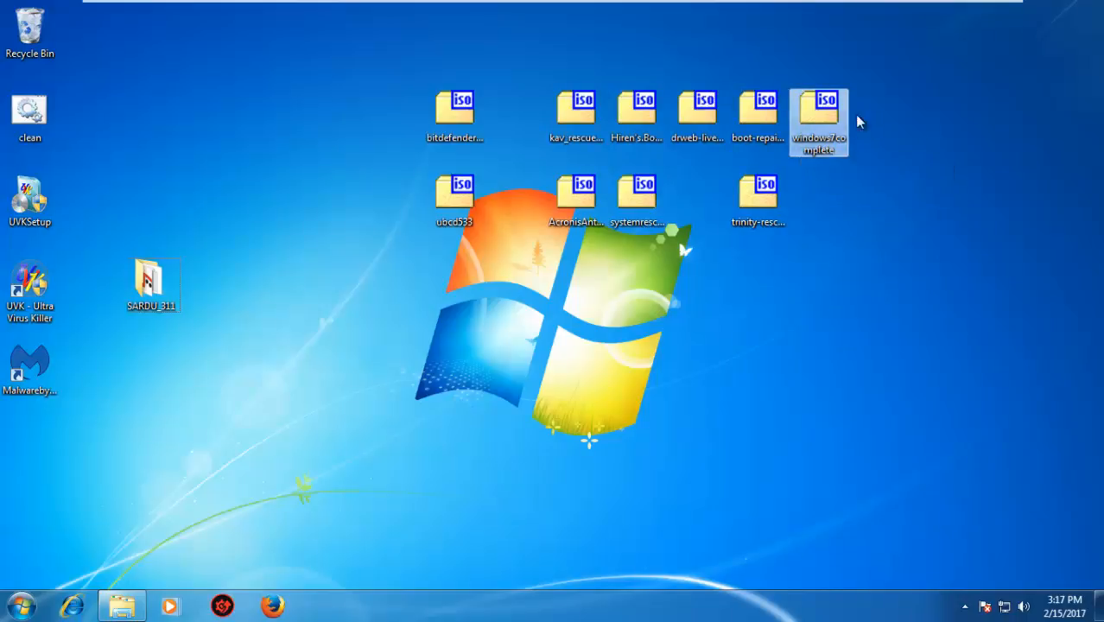
Open the windows7complete ISO archive from the desktop and view its Autounattend.xml answer file
double_click(813, 117)
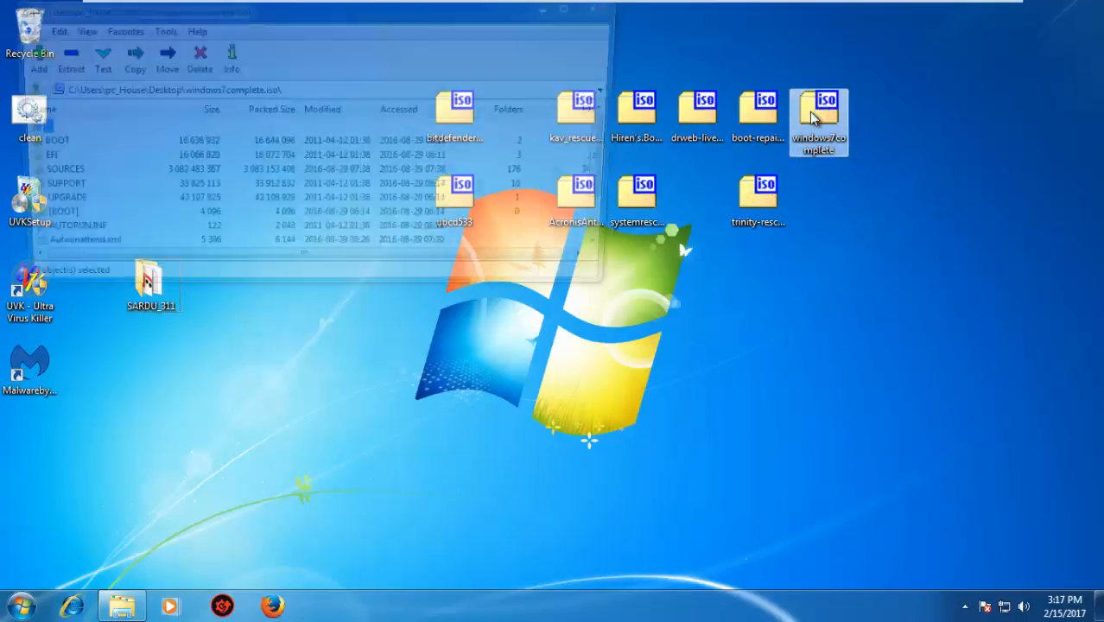
left_click(76, 253)
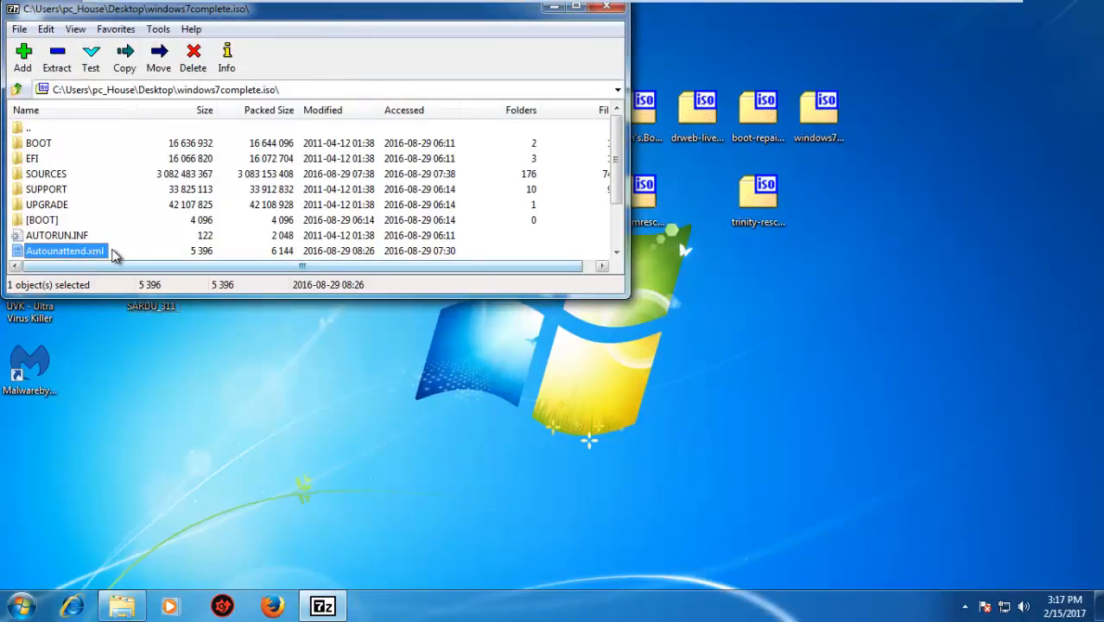
double_click(63, 253)
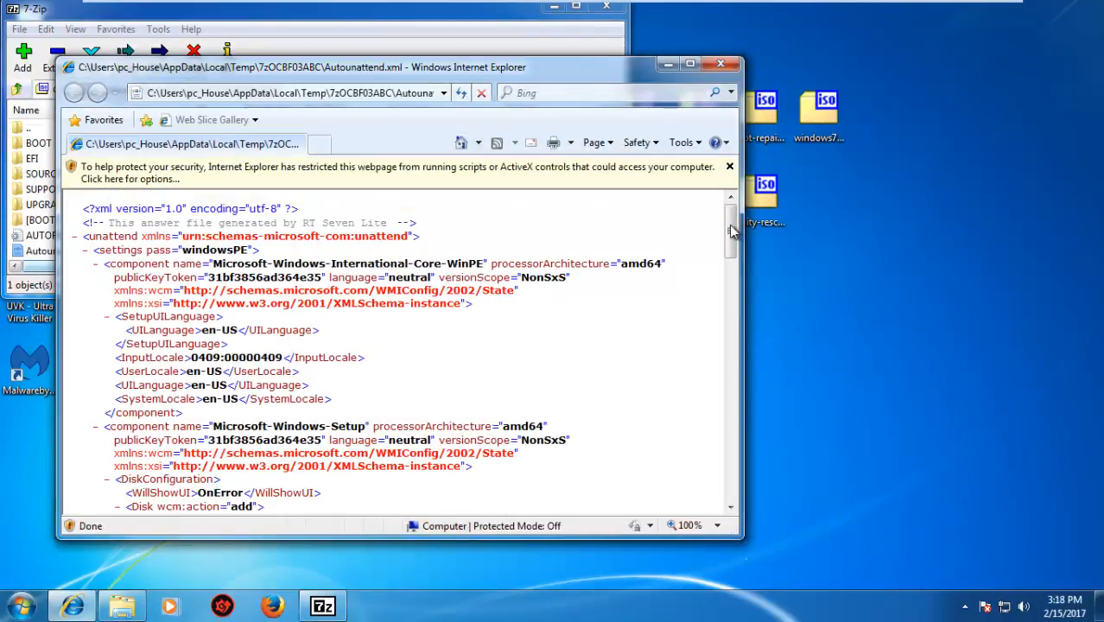
Examine the Windows image name and the product key entry in the Autounattend.xml answer file
left_click_drag(730, 233, 736, 361)
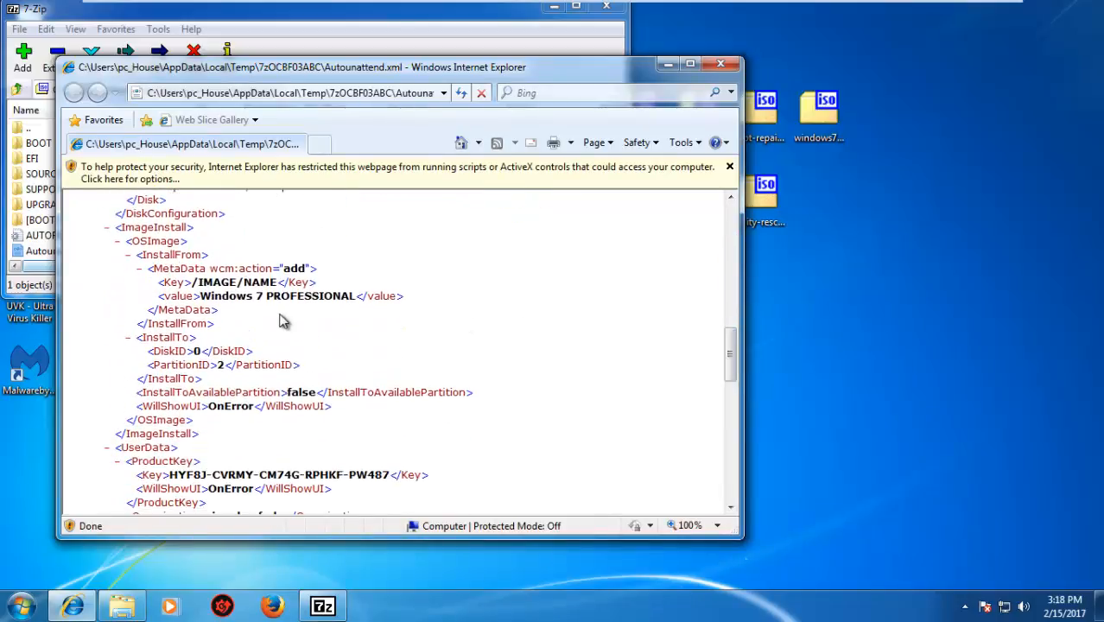
left_click_drag(202, 296, 363, 312)
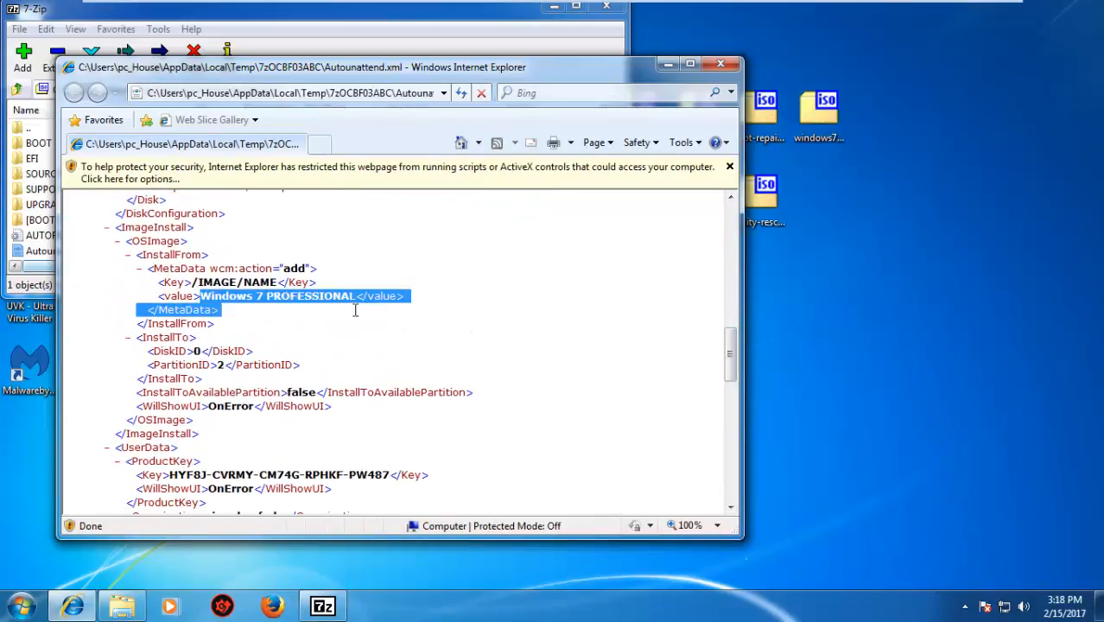
left_click_drag(732, 350, 732, 373)
left_click(171, 354)
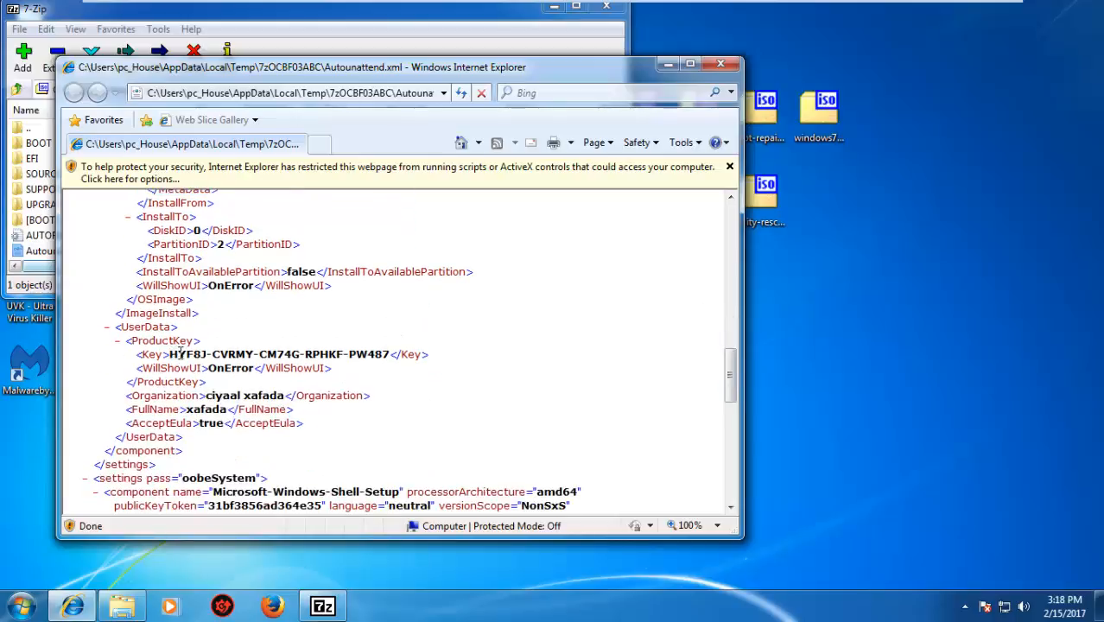
left_click_drag(171, 353, 386, 349)
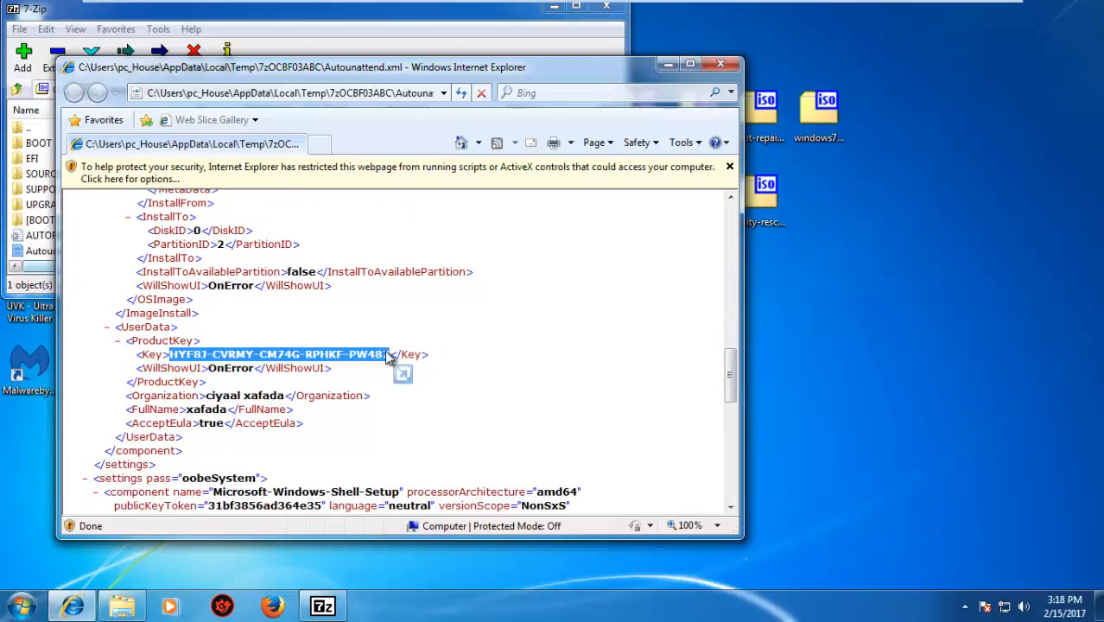
left_click(386, 355)
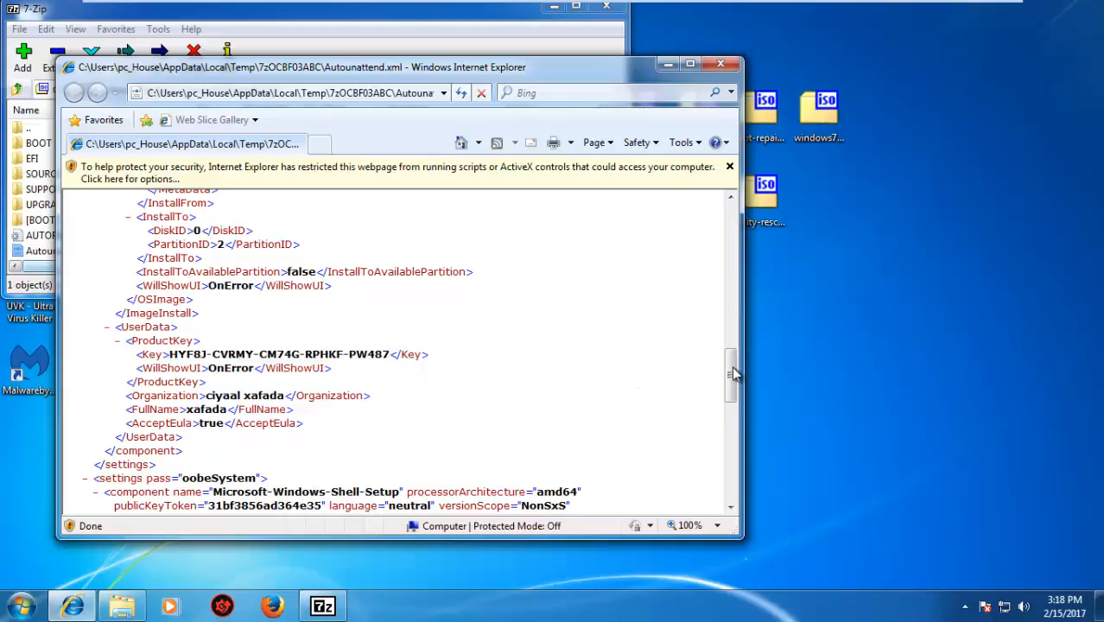
Review the answer file's user data, local account password and remaining settings, close it, and minimize the archive window
left_click_drag(733, 373, 732, 386)
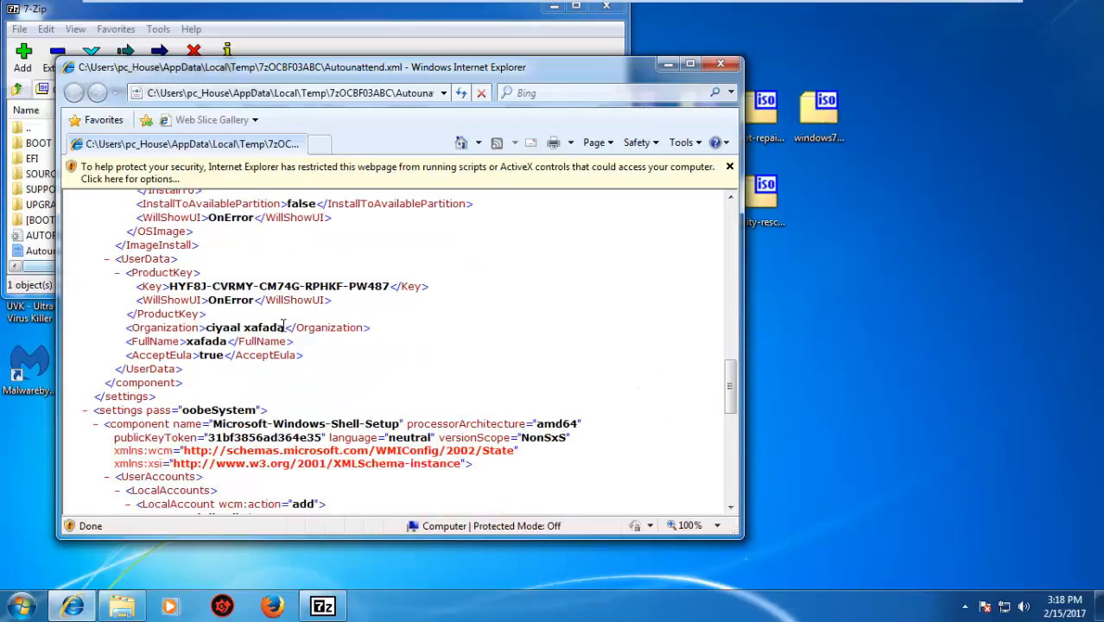
double_click(207, 342)
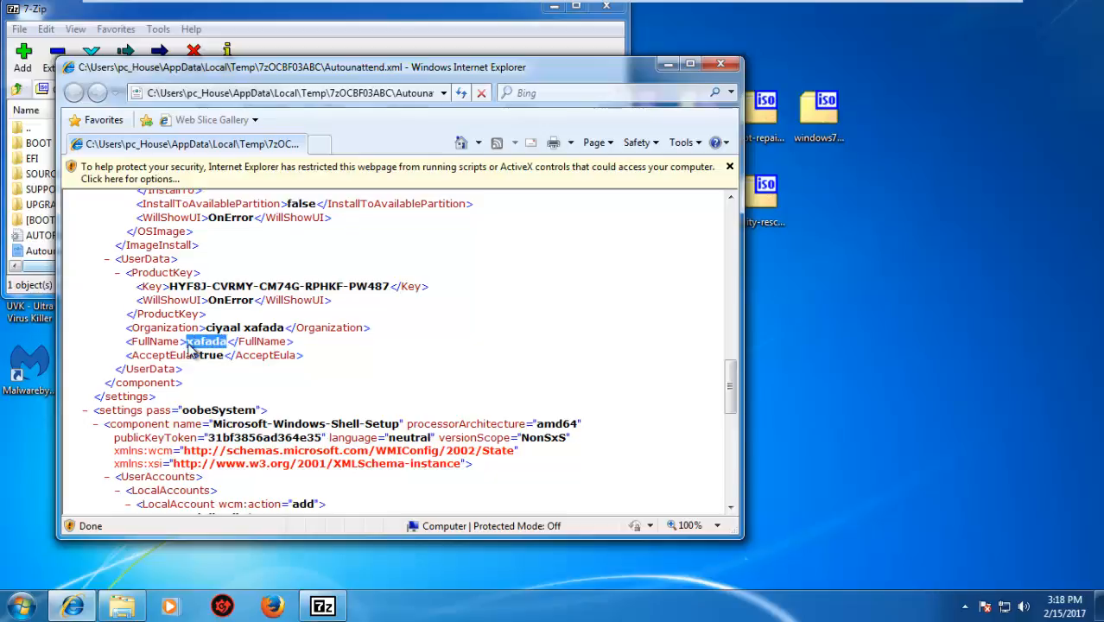
left_click_drag(731, 390, 731, 435)
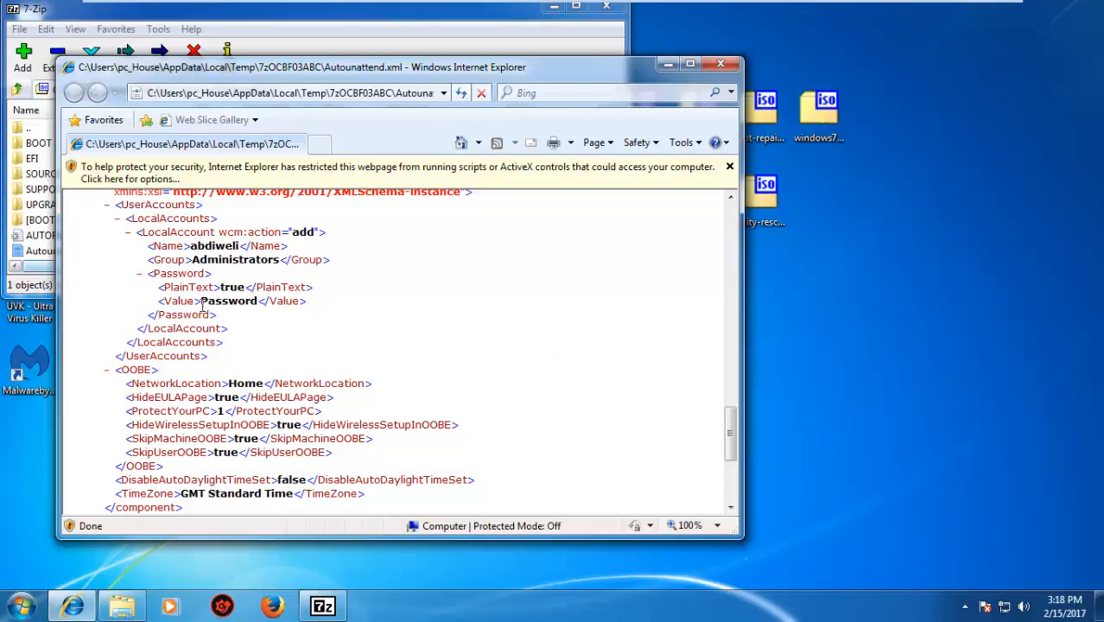
left_click_drag(206, 300, 254, 301)
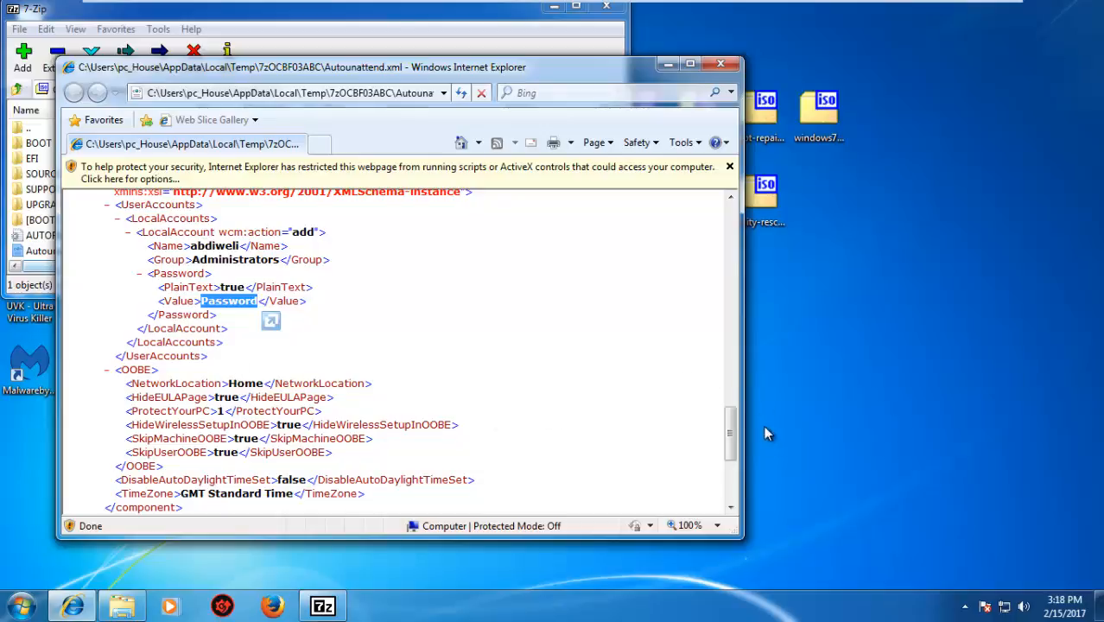
left_click_drag(731, 442, 731, 486)
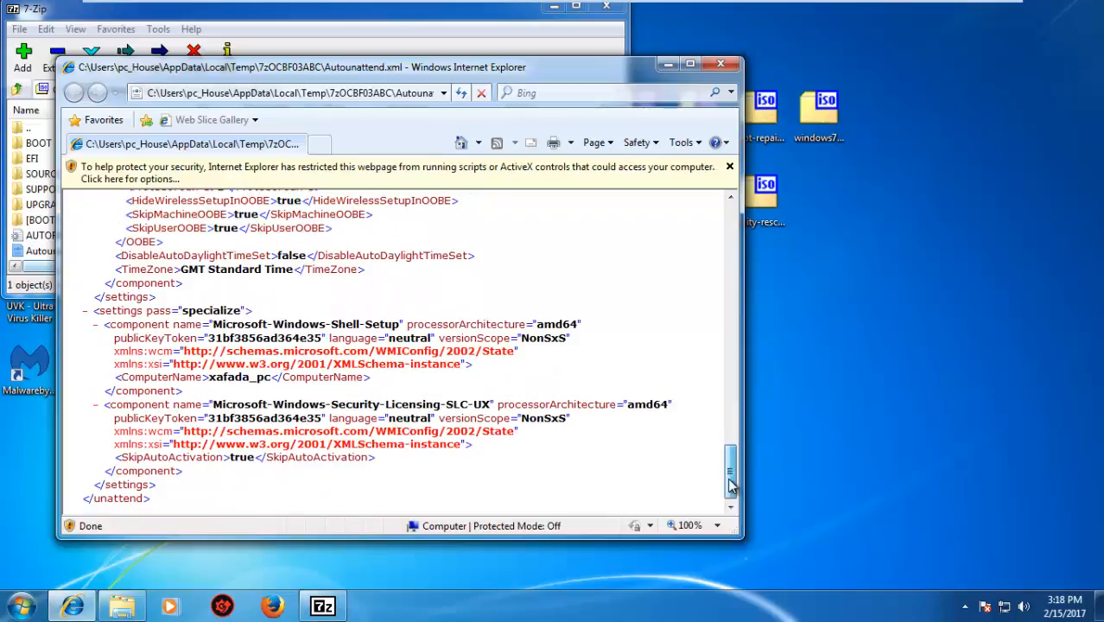
left_click_drag(730, 486, 707, 222)
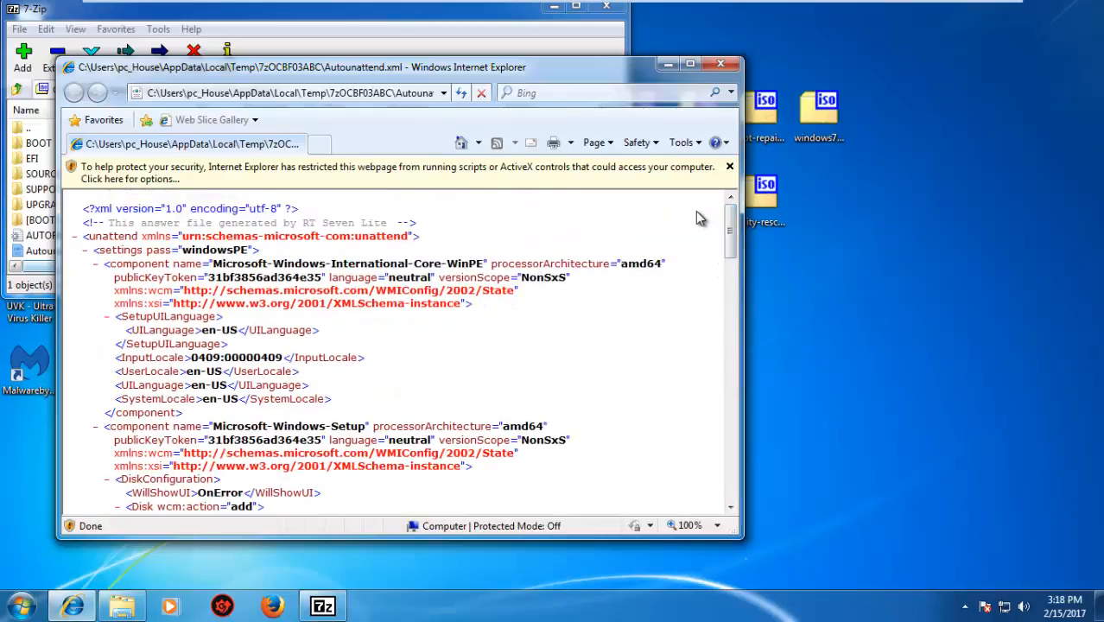
left_click(731, 62)
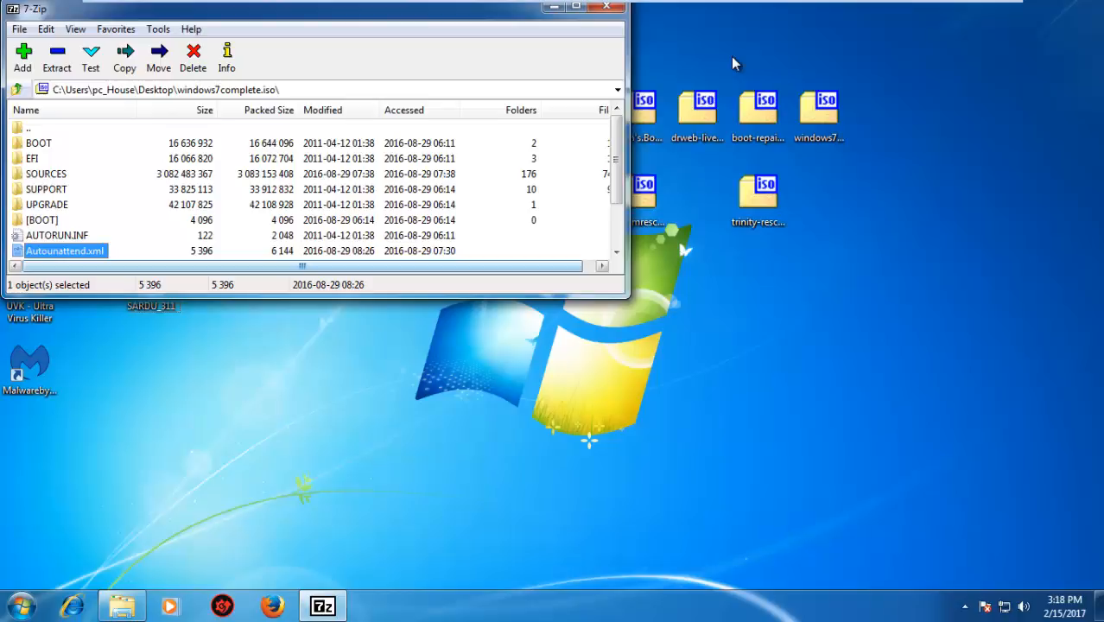
left_click(550, 9)
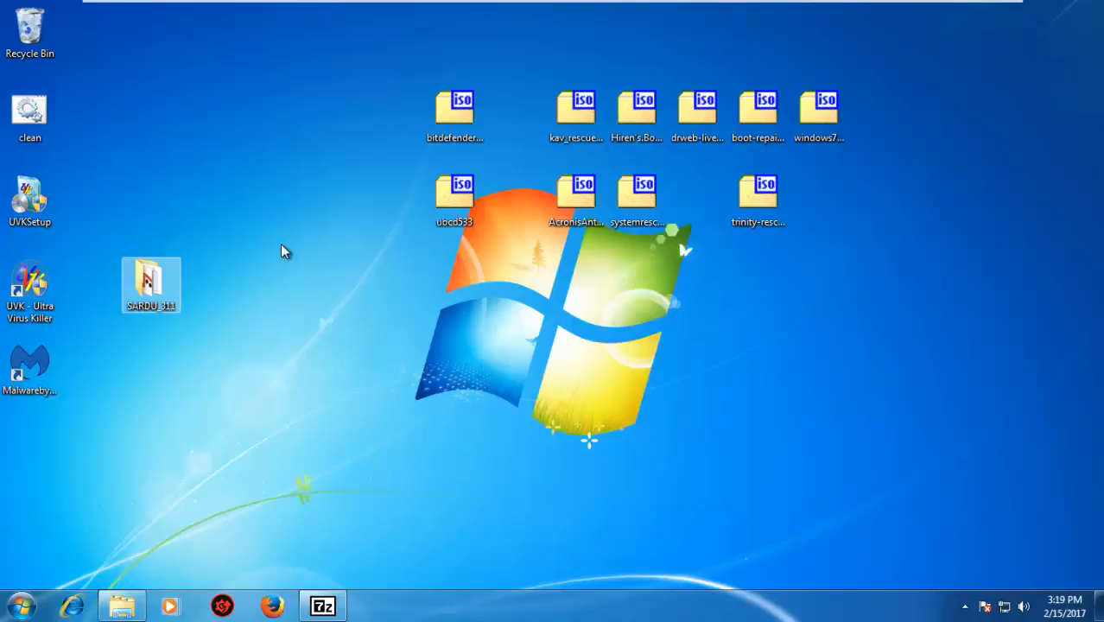
left_click(819, 121)
left_click_drag(459, 261, 1002, 70)
left_click(861, 217)
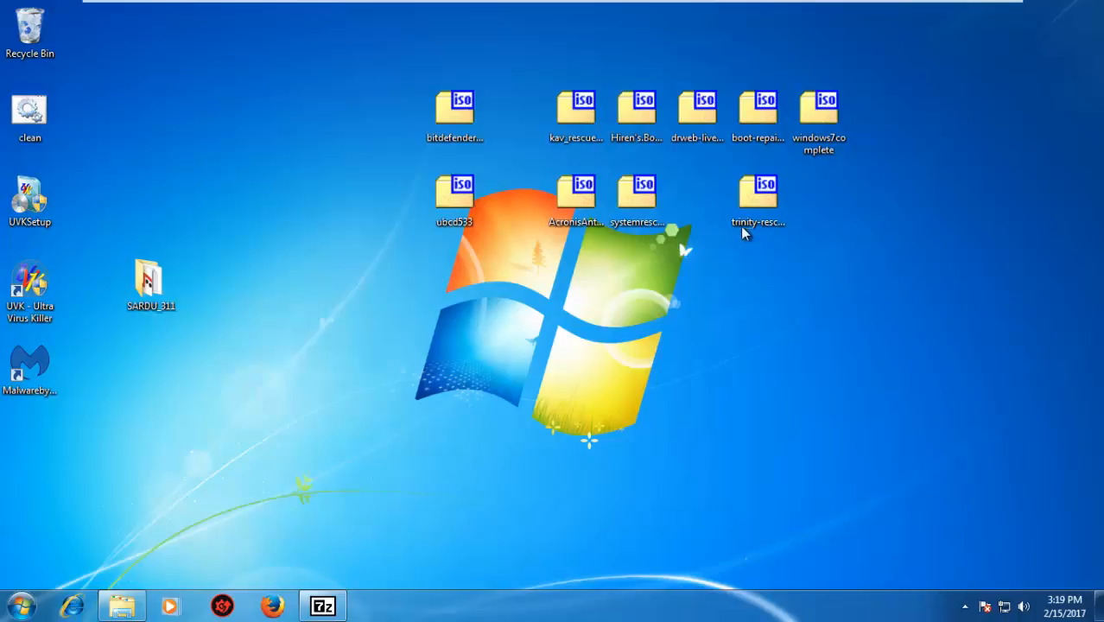
left_click_drag(834, 248, 409, 78)
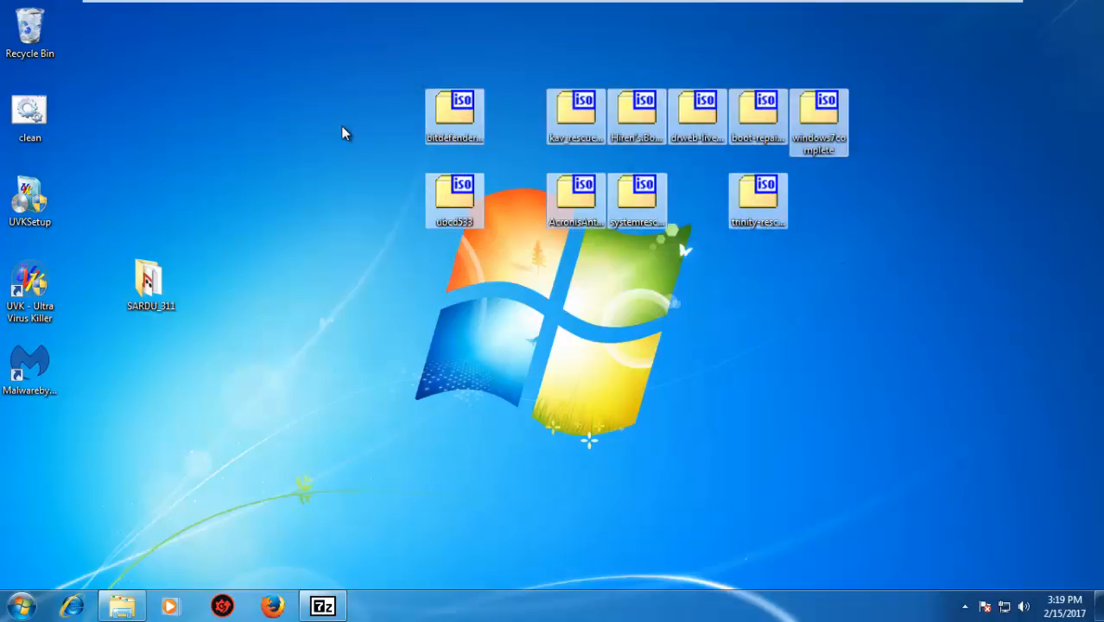
left_click(316, 183)
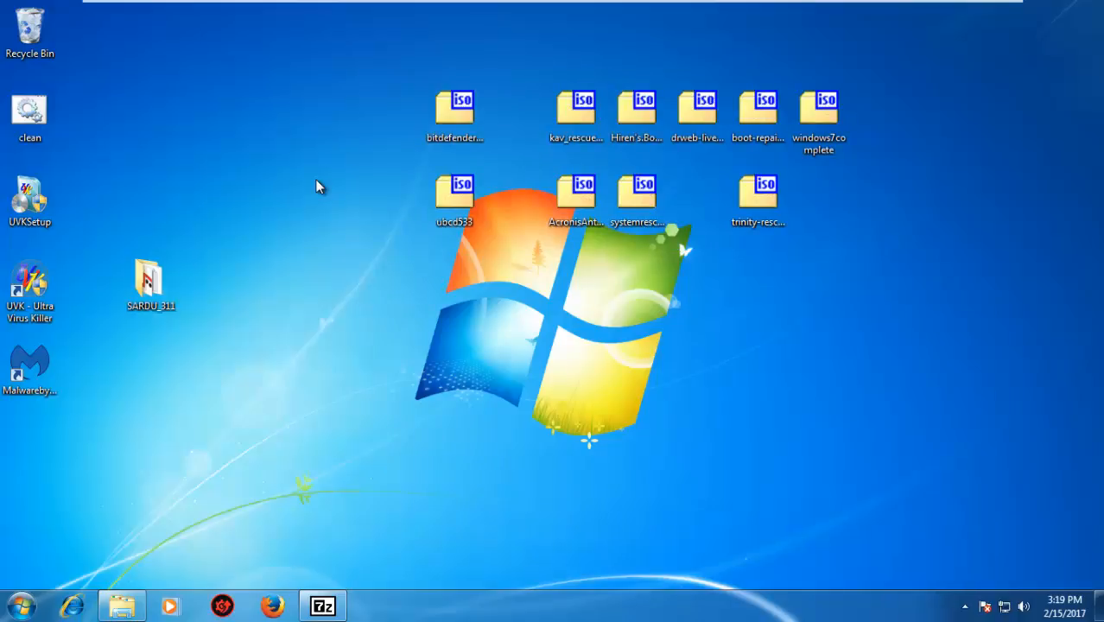
left_click(454, 113)
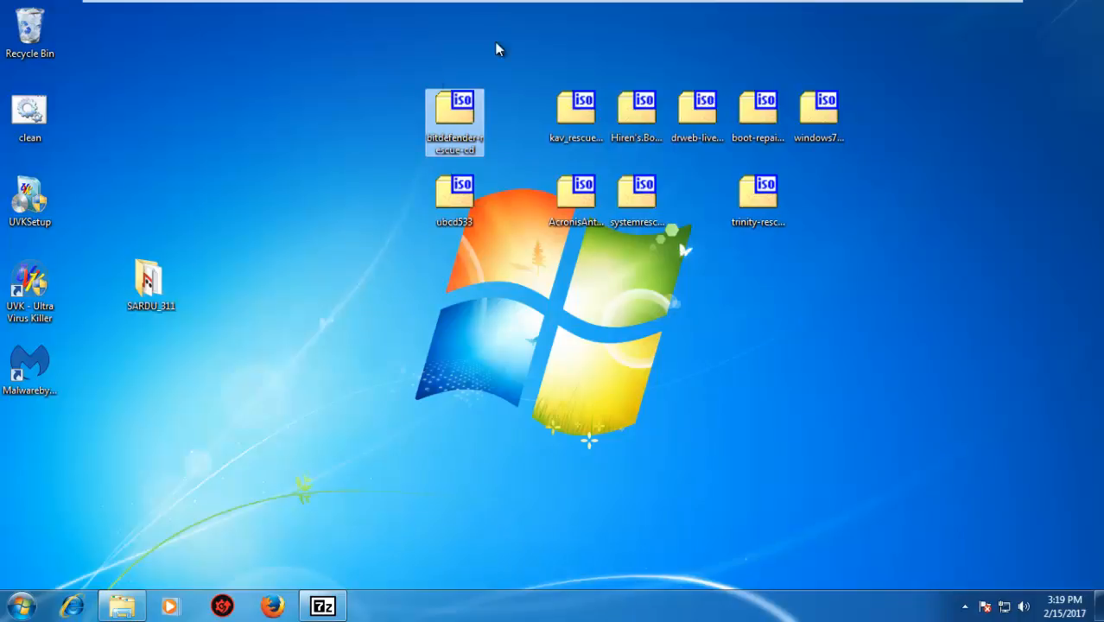
left_click(563, 138)
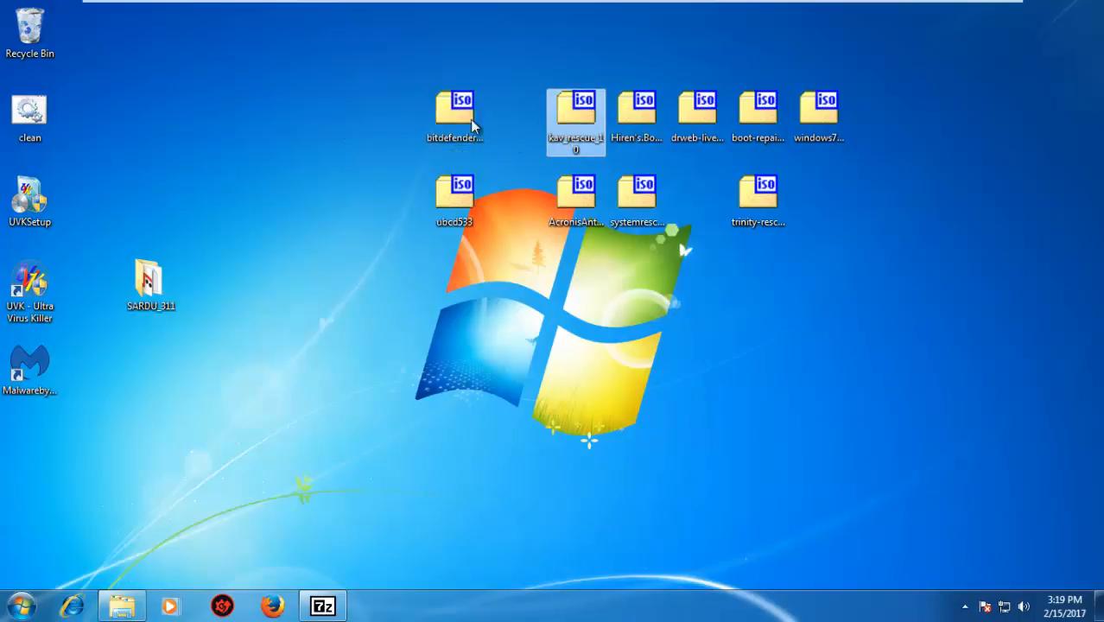
left_click(472, 118)
left_click(591, 115)
left_click_drag(910, 247, 889, 238)
left_click_drag(812, 182, 418, 57)
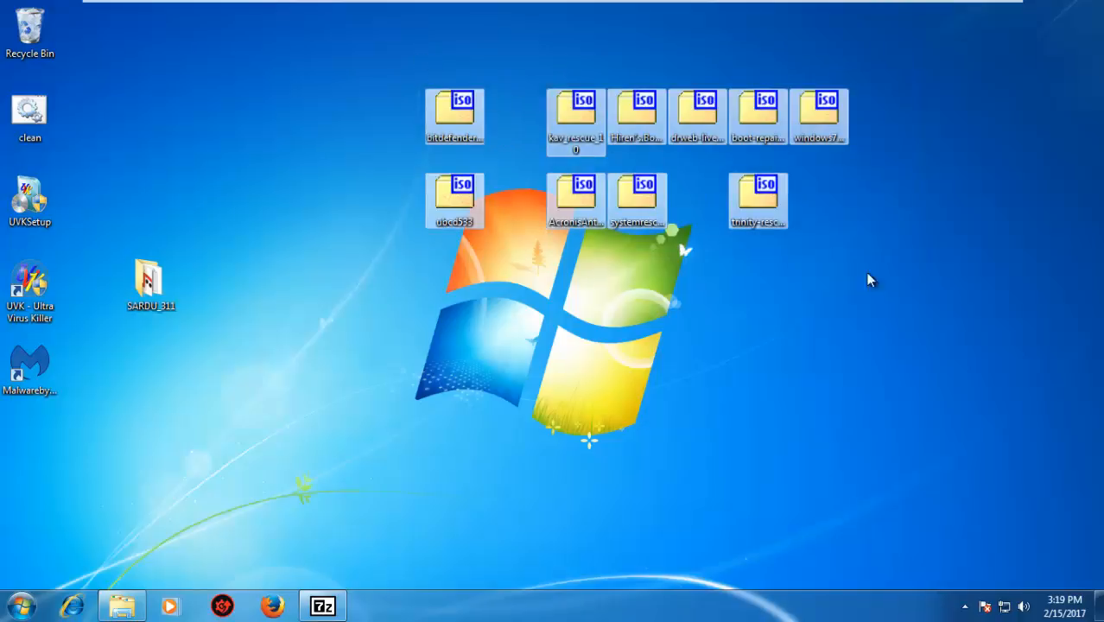
left_click(926, 355)
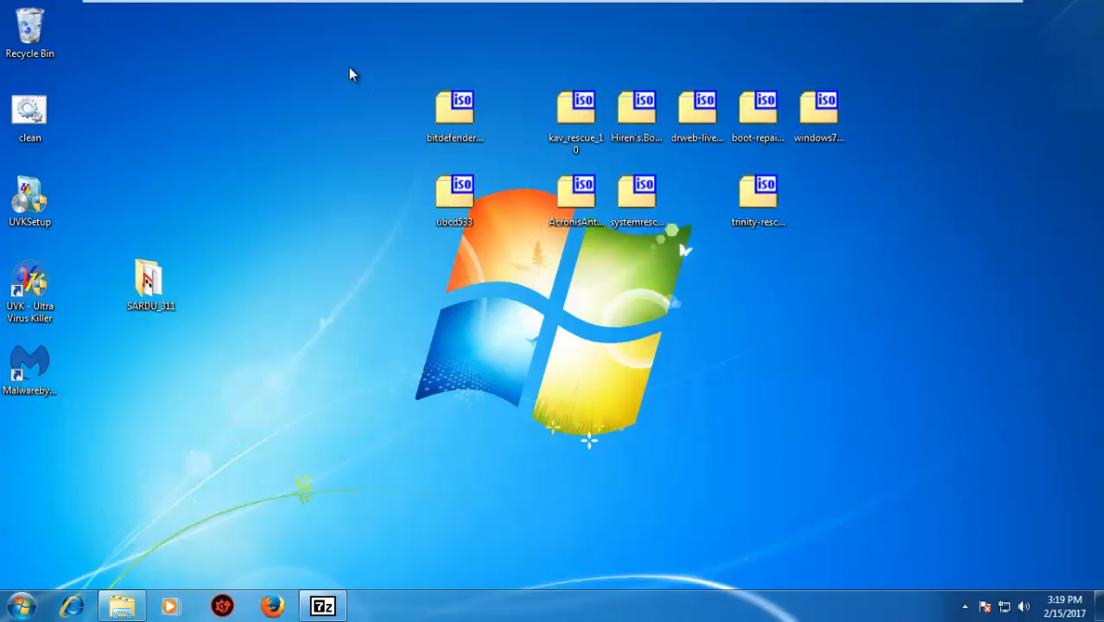
left_click_drag(350, 67, 543, 164)
left_click_drag(797, 265, 1036, 292)
left_click(969, 281)
left_click_drag(975, 294, 414, 44)
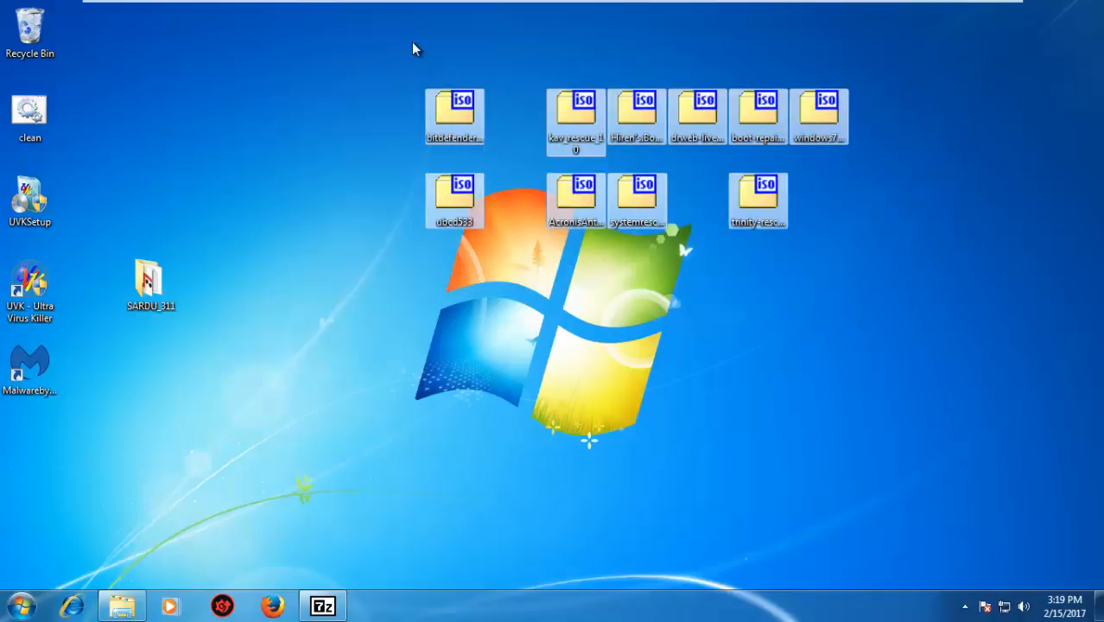
left_click(412, 43)
Open the SARDU_311 folder, run sardu_3 as administrator, and dismiss the SARDU Pro offer and the ISO file selection
double_click(173, 279)
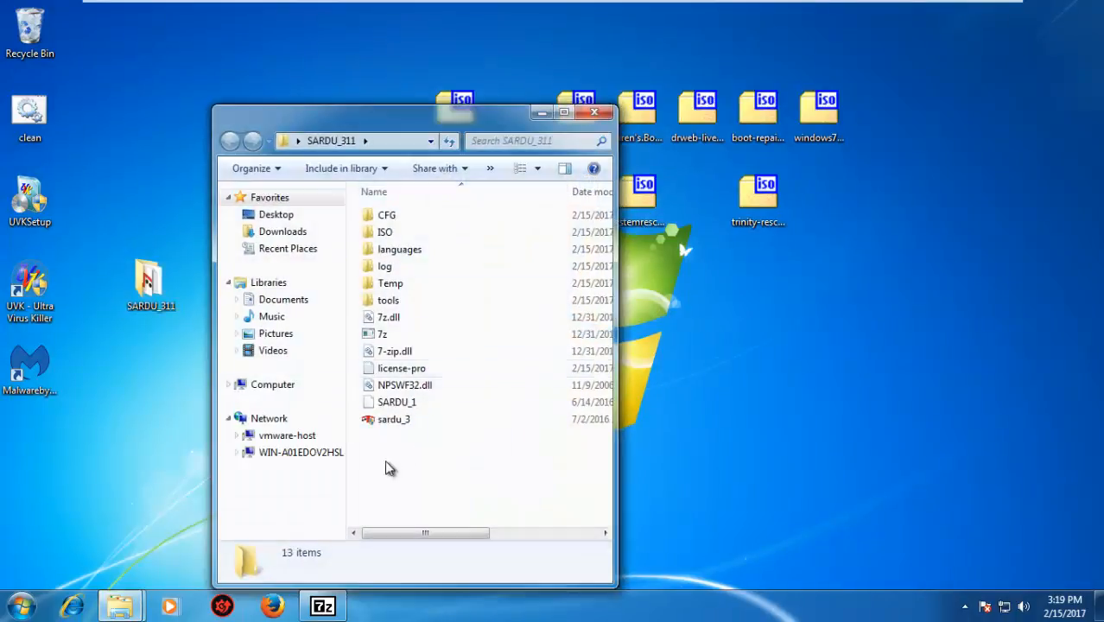
left_click(594, 112)
double_click(164, 287)
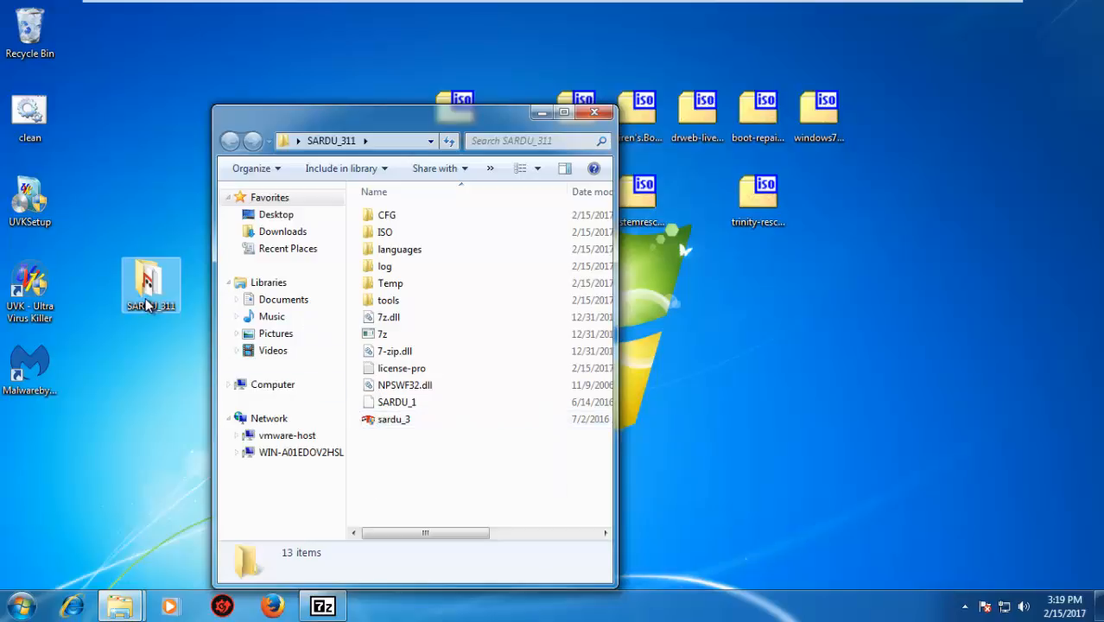
left_click(393, 421)
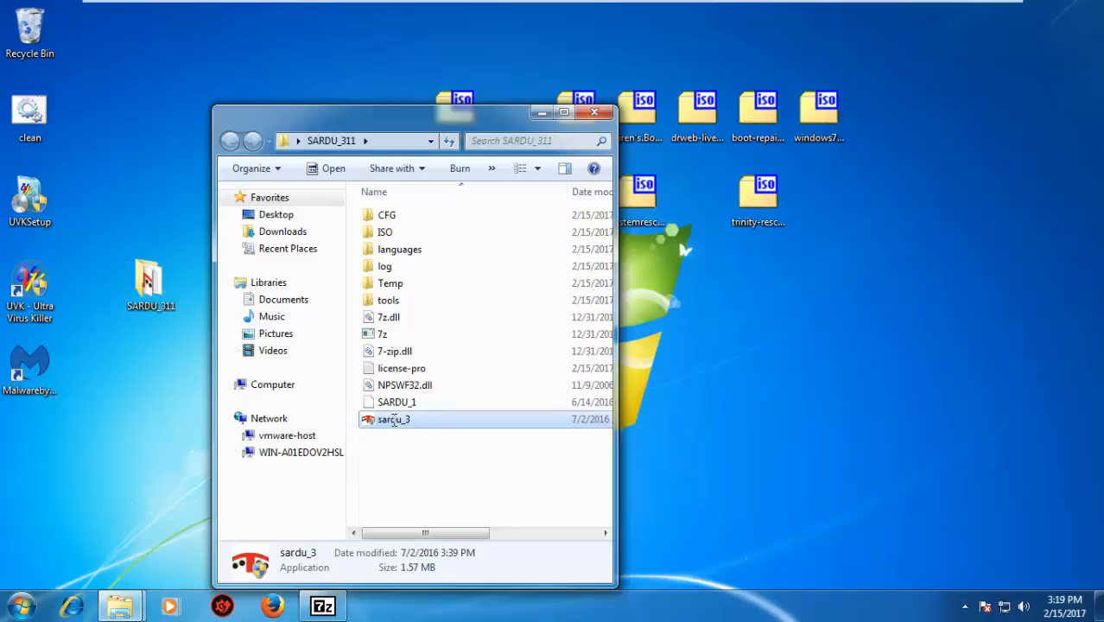
left_click(393, 420)
left_click(437, 419)
right_click(437, 420)
left_click(528, 69)
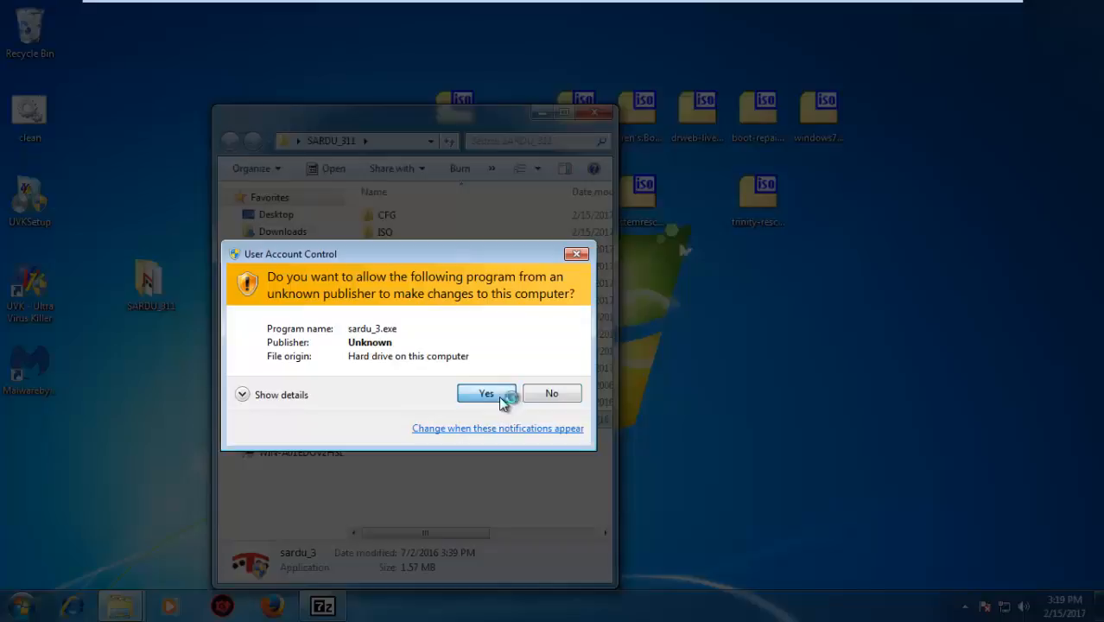
left_click(498, 396)
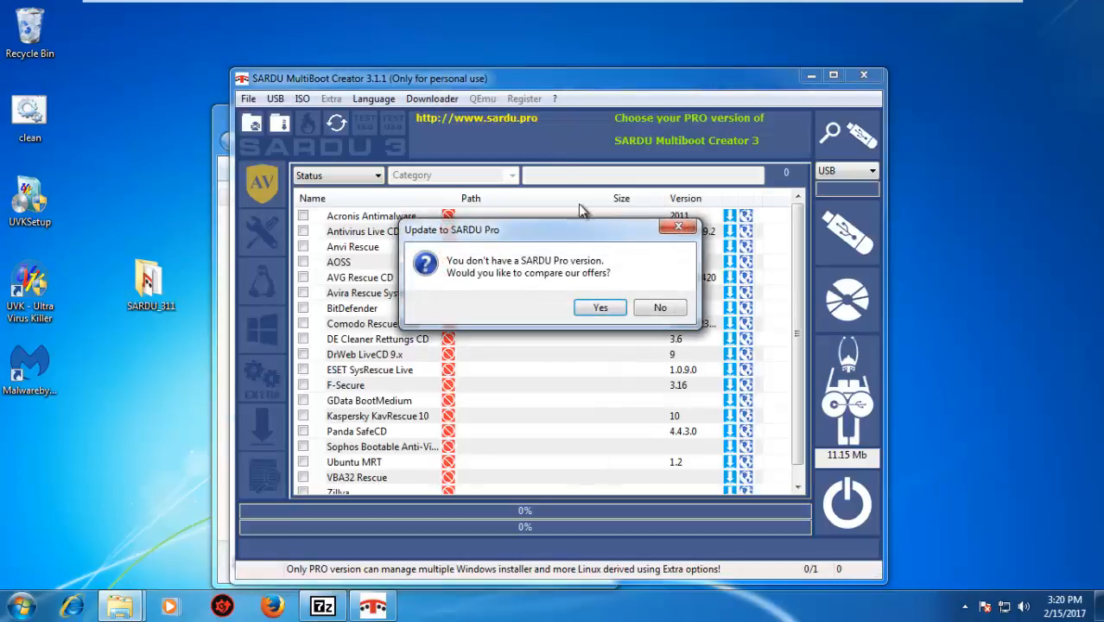
left_click(661, 309)
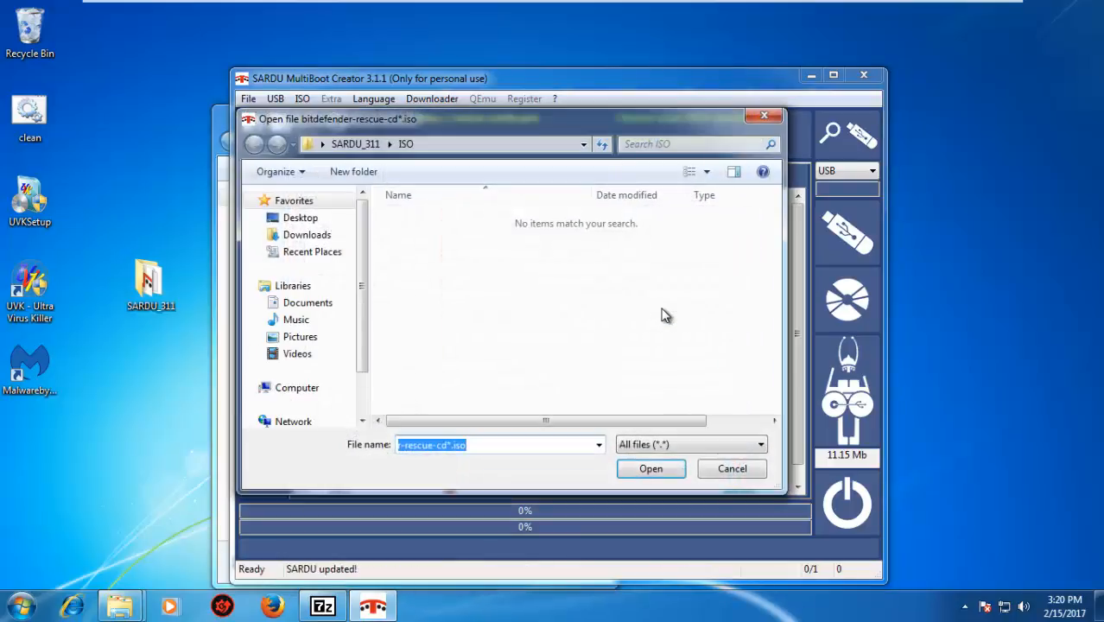
left_click(753, 468)
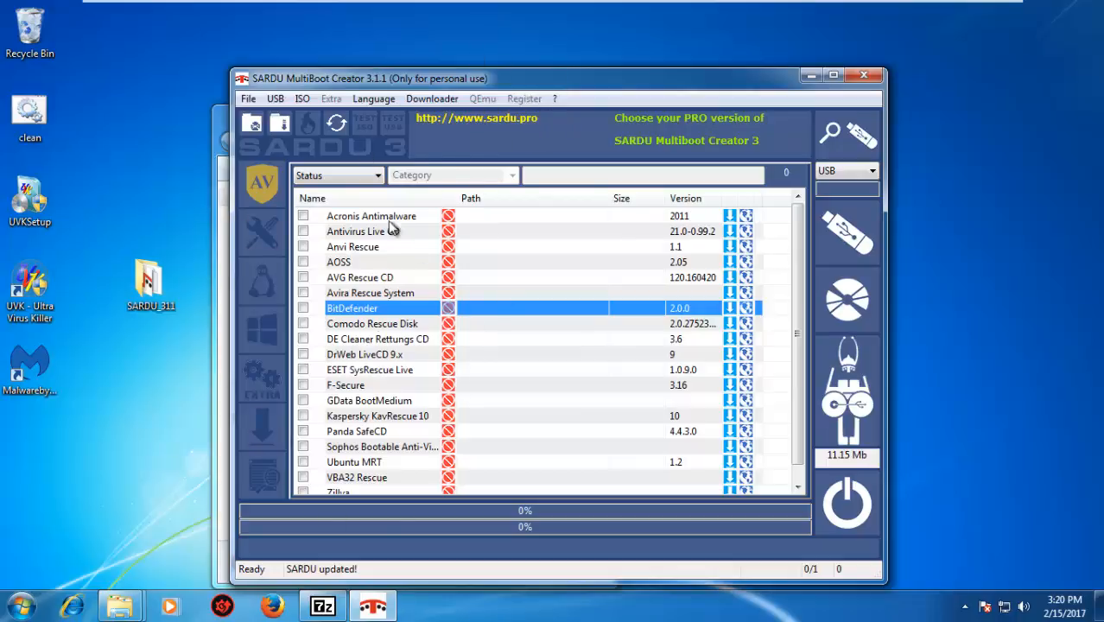
Try to select Acronis Antimalware in the antivirus list without downloading it, and close the program
left_click_drag(462, 75, 630, 75)
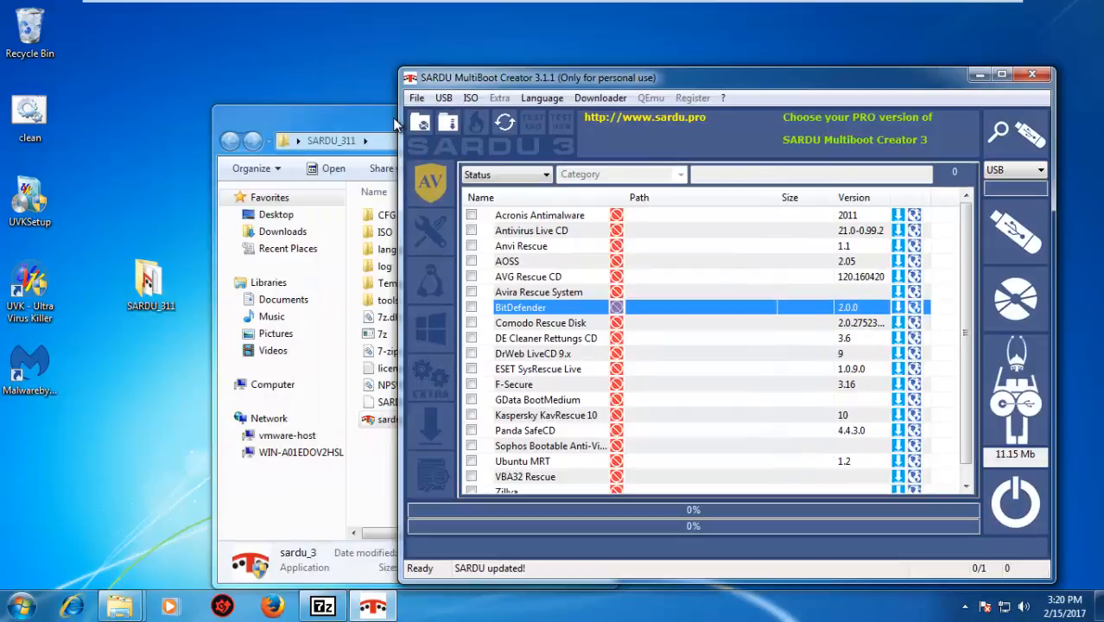
left_click_drag(395, 123, 255, 122)
left_click(622, 77)
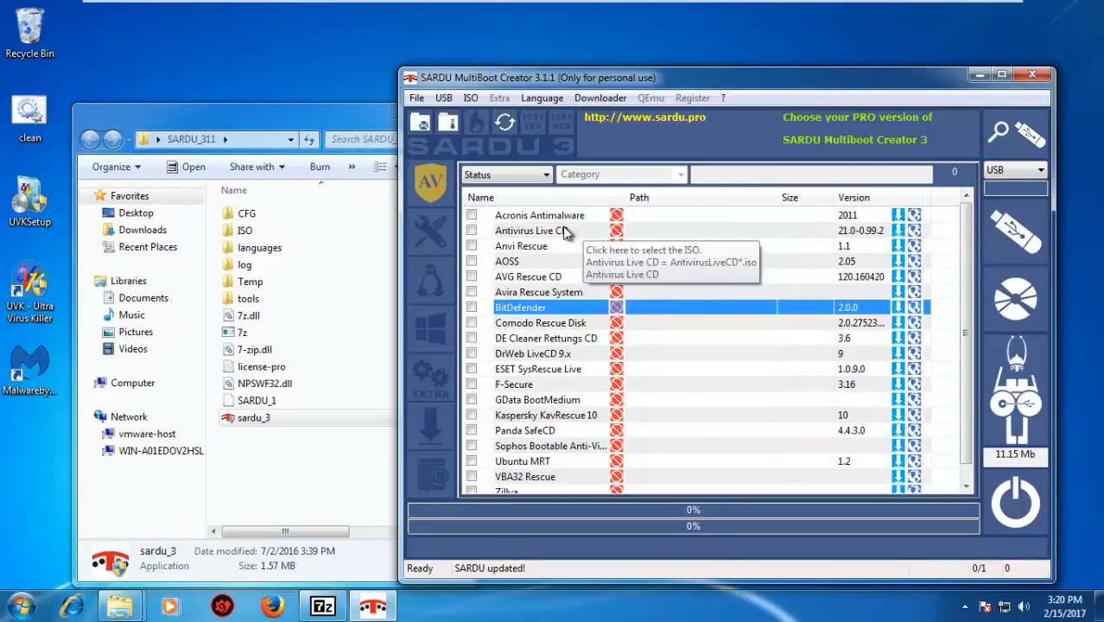
left_click(472, 217)
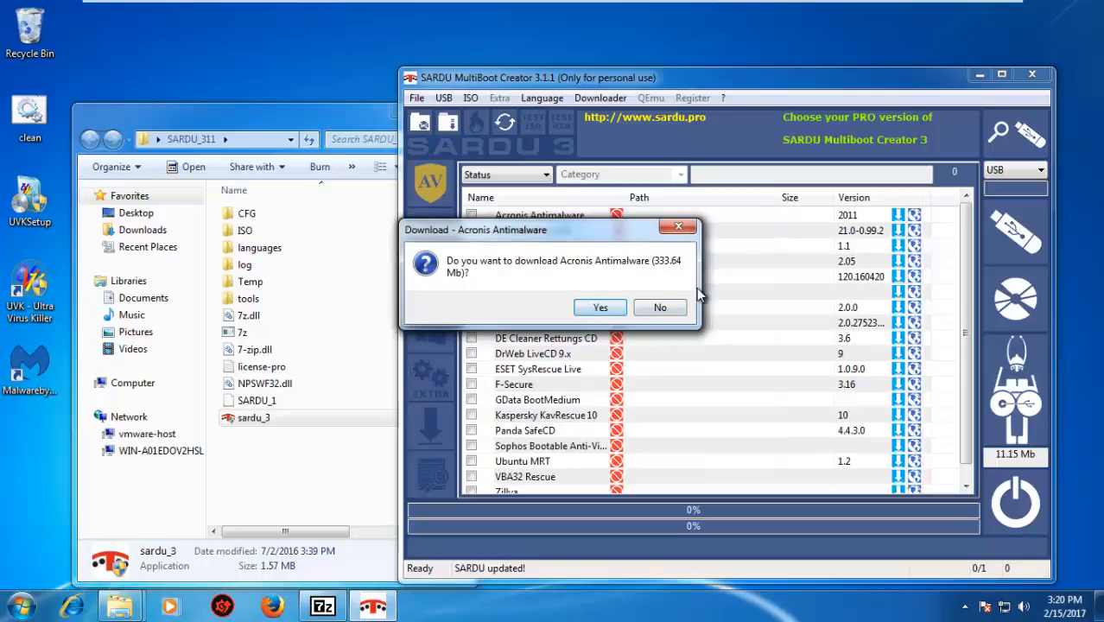
left_click(659, 309)
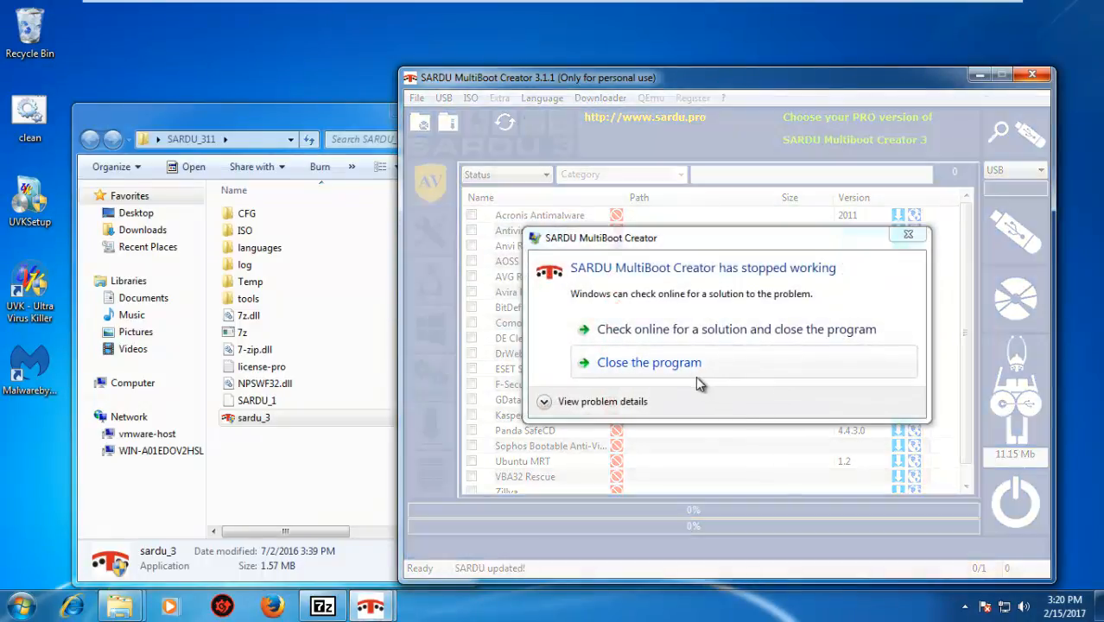
left_click(697, 365)
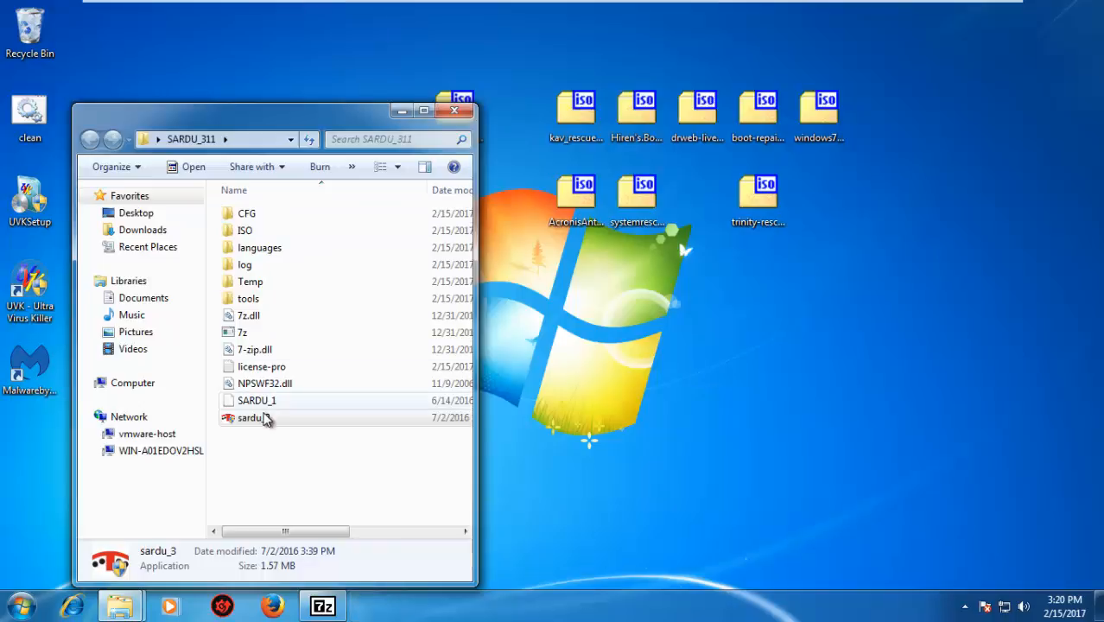
Relaunch sardu_3 as administrator and decline the SARDU Pro offer
right_click(266, 419)
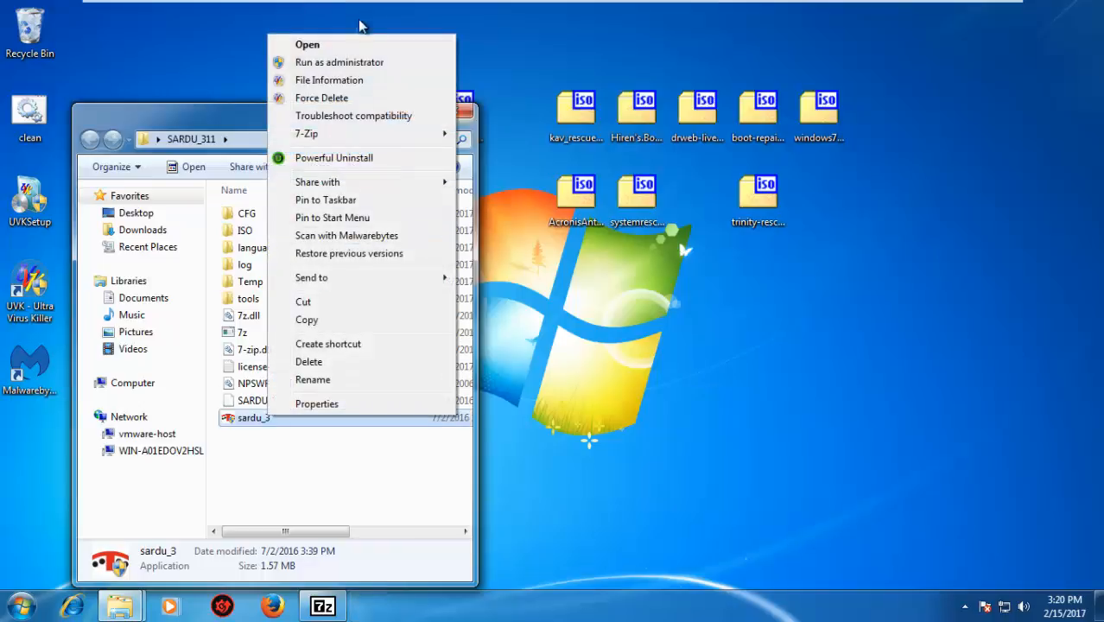
left_click(362, 63)
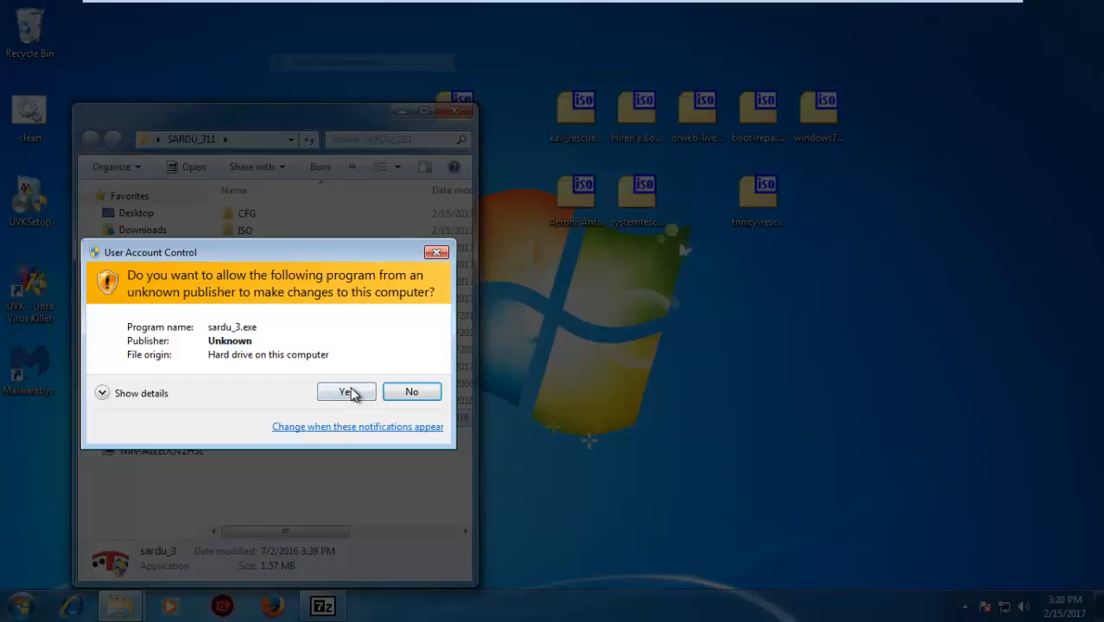
left_click(350, 393)
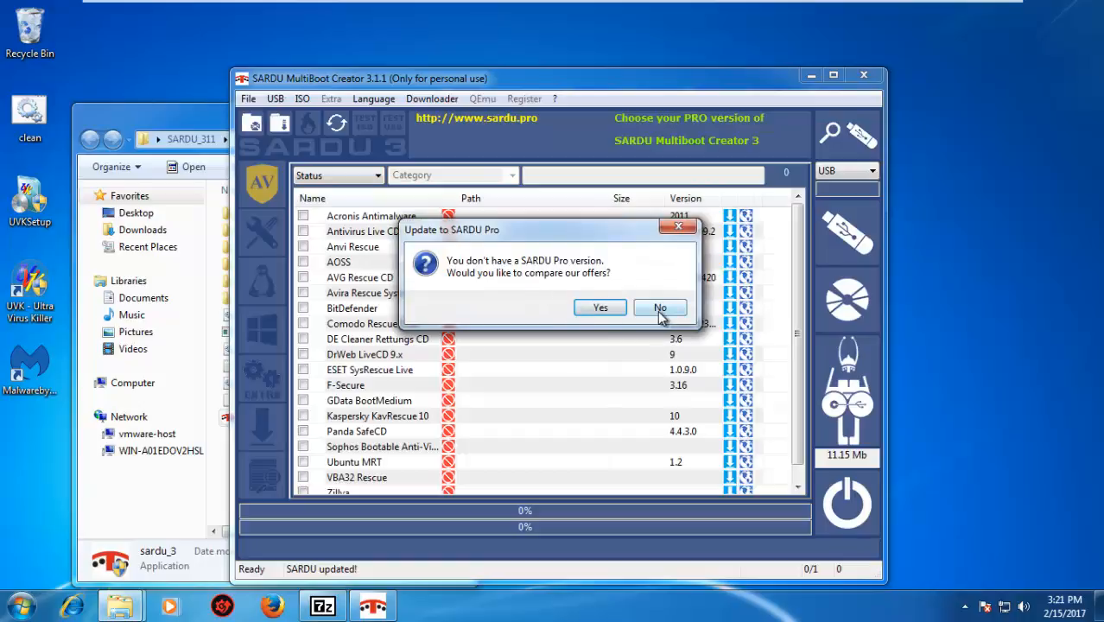
left_click(659, 309)
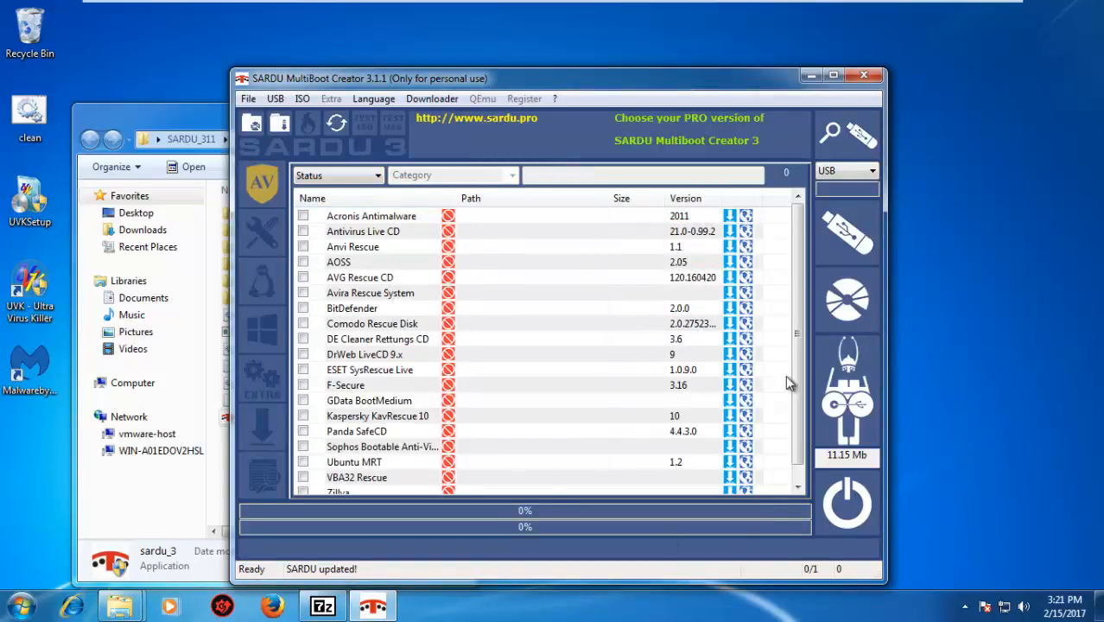
Move all the rescue and Windows 7 ISO files from the desktop into SARDU_311's ISO folder, and open that folder
left_click_drag(307, 72, 494, 146)
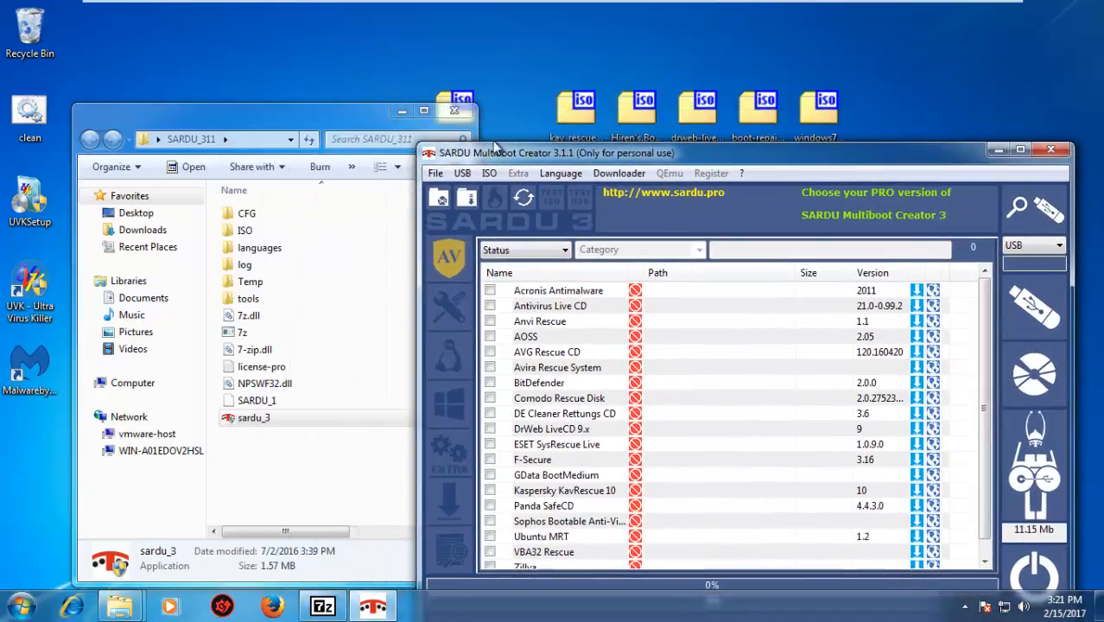
left_click(353, 112)
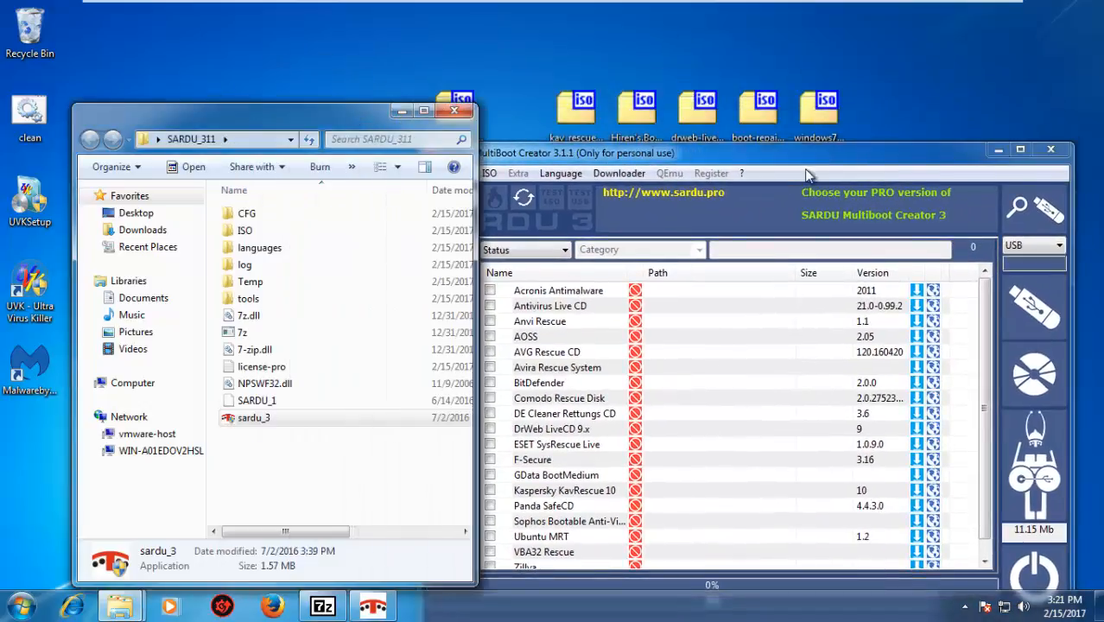
left_click(998, 149)
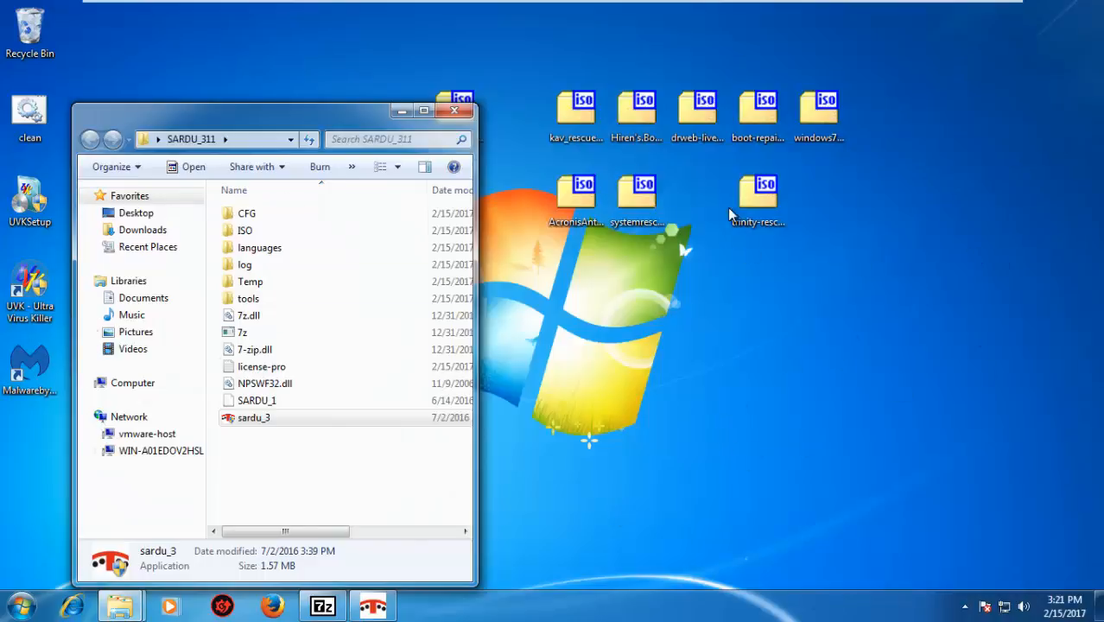
left_click_drag(309, 118, 223, 103)
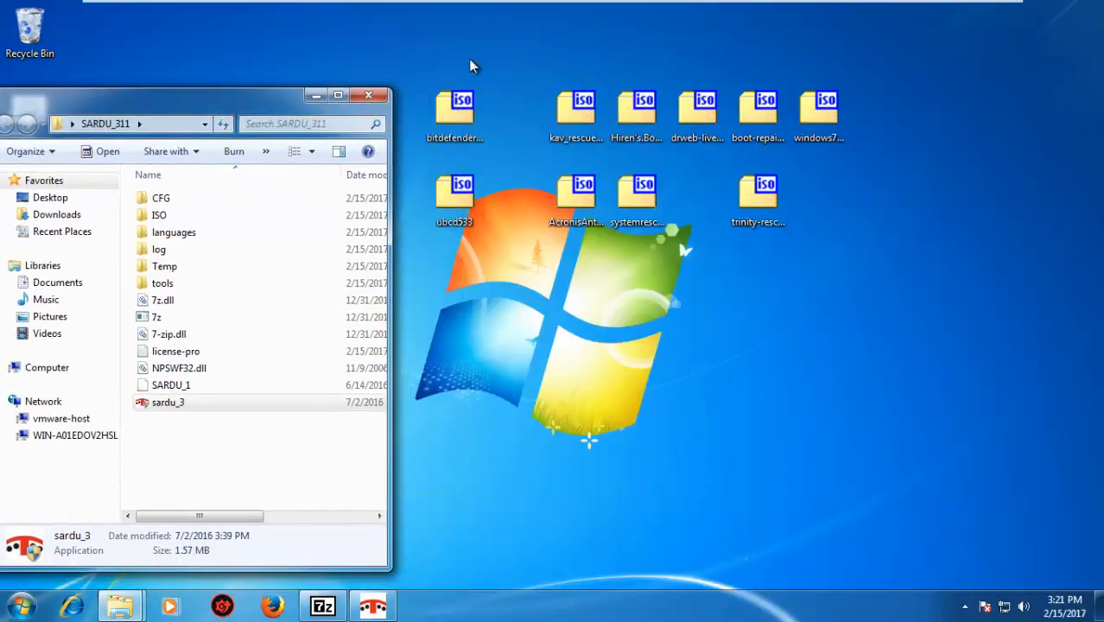
left_click_drag(438, 54, 851, 216)
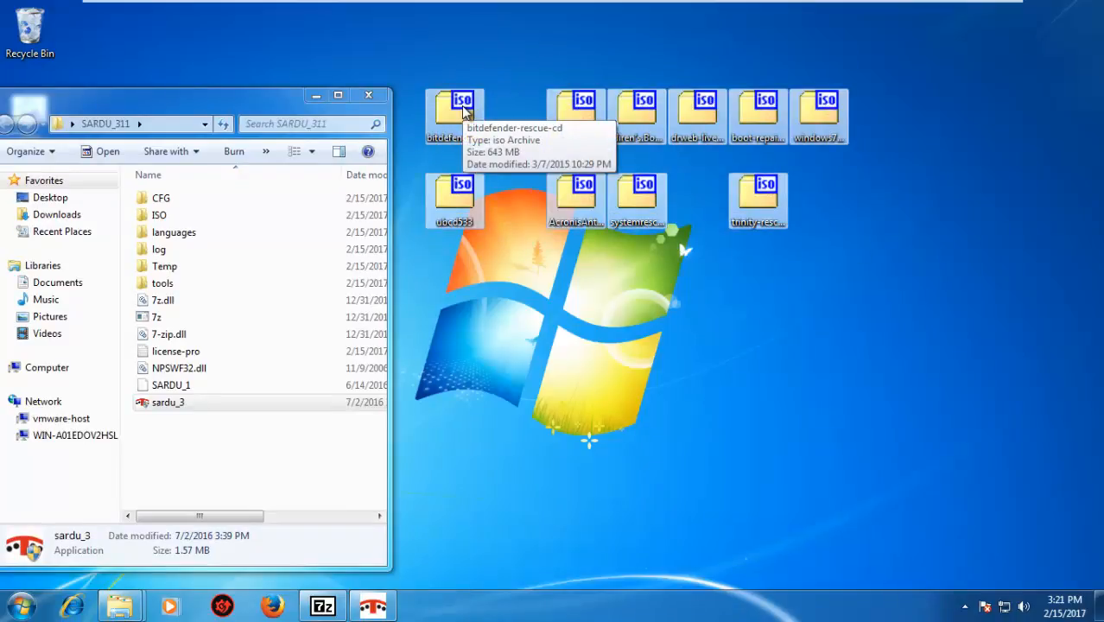
left_click_drag(463, 108, 167, 218)
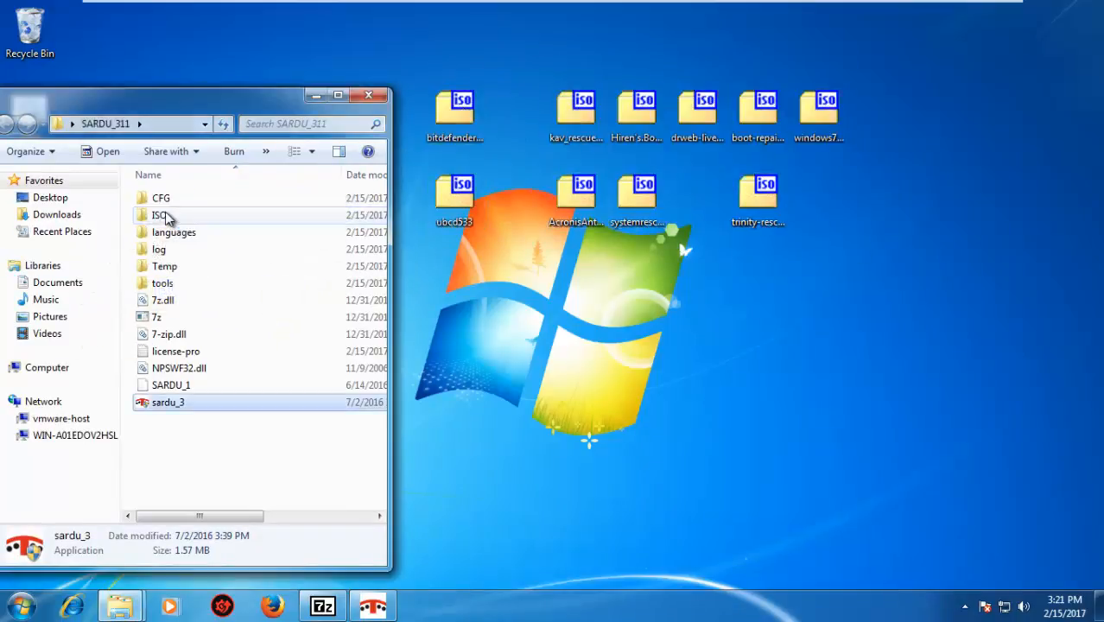
double_click(167, 219)
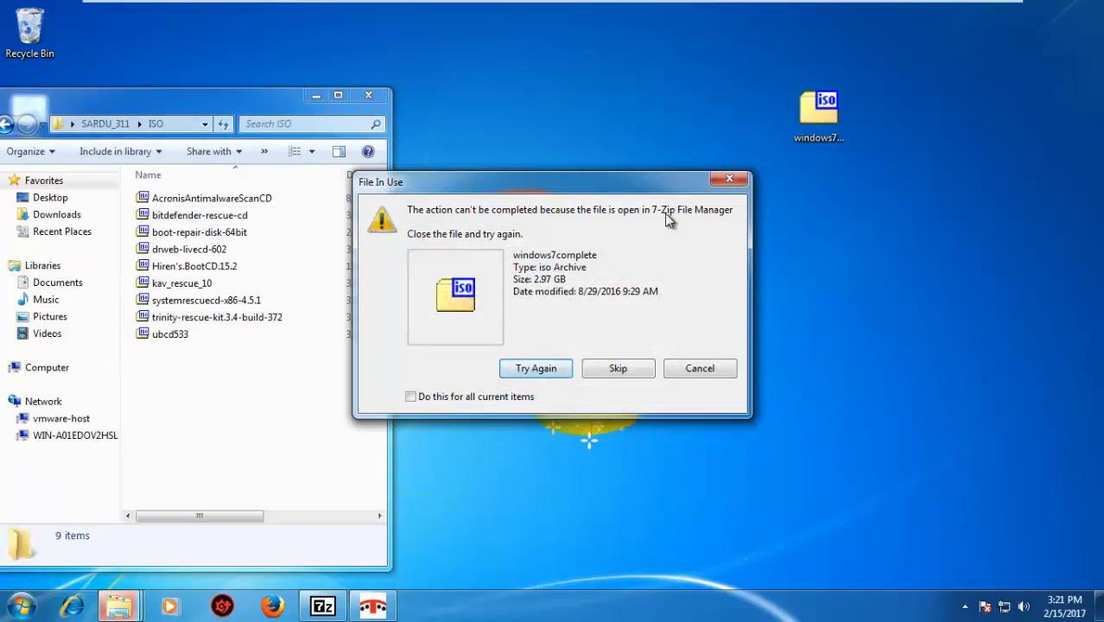
Close the 7-Zip archive window, retry moving windows7complete into the ISO folder, and select the file there
left_click(322, 607)
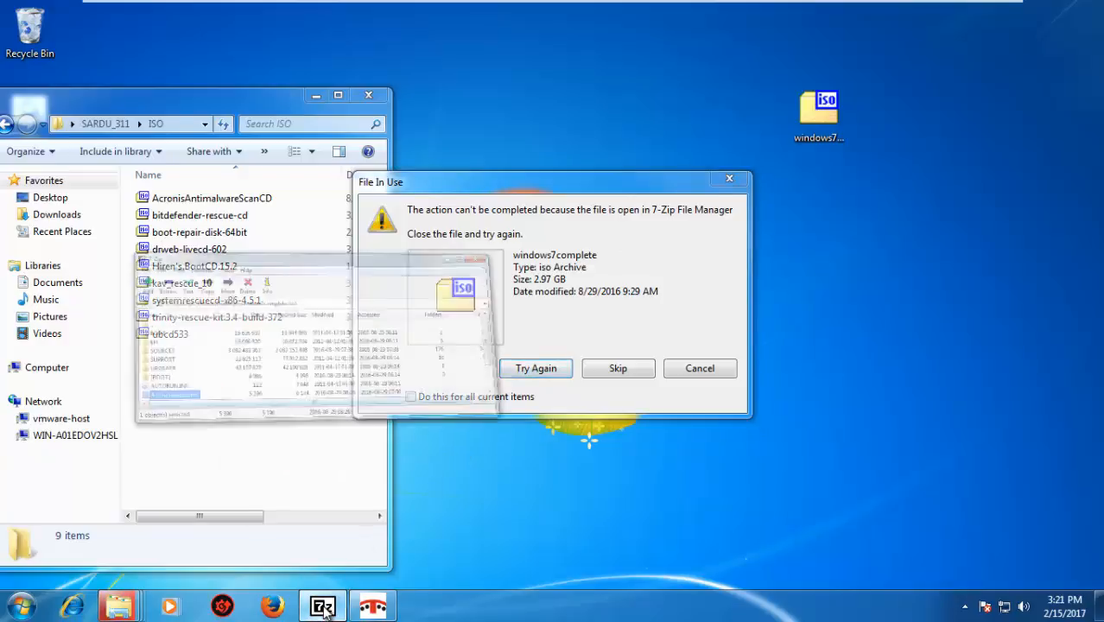
left_click(613, 8)
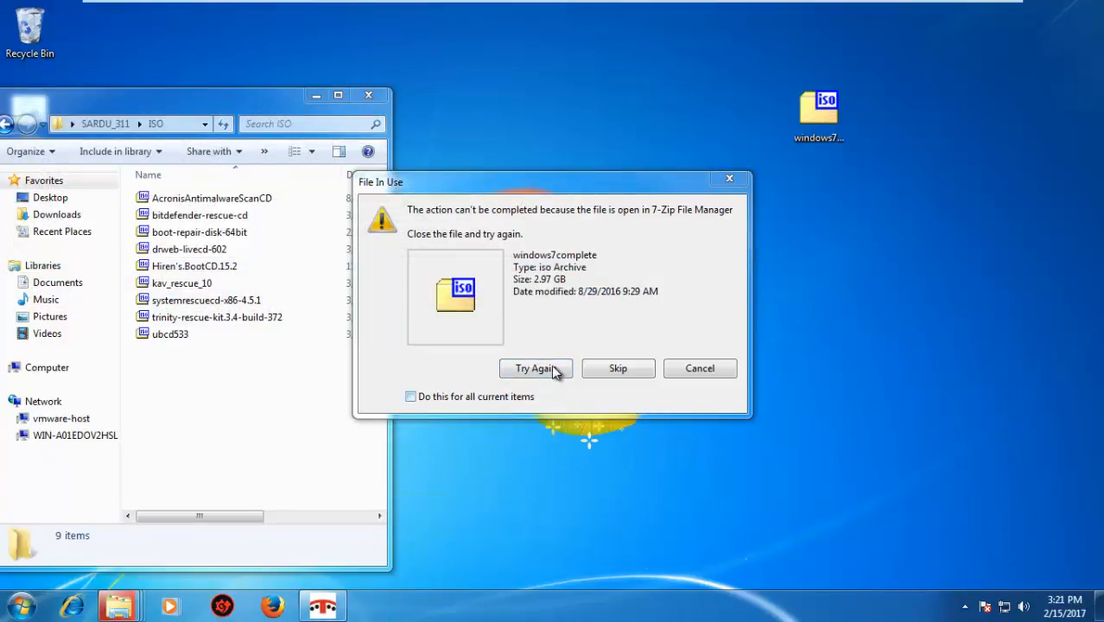
left_click(552, 369)
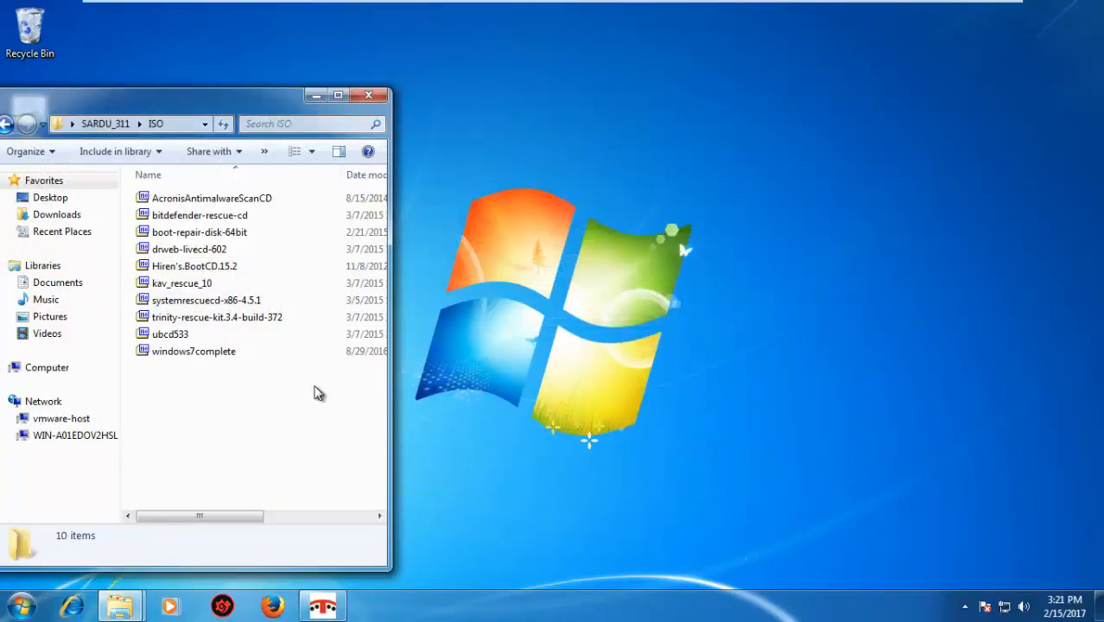
left_click_drag(221, 100, 377, 93)
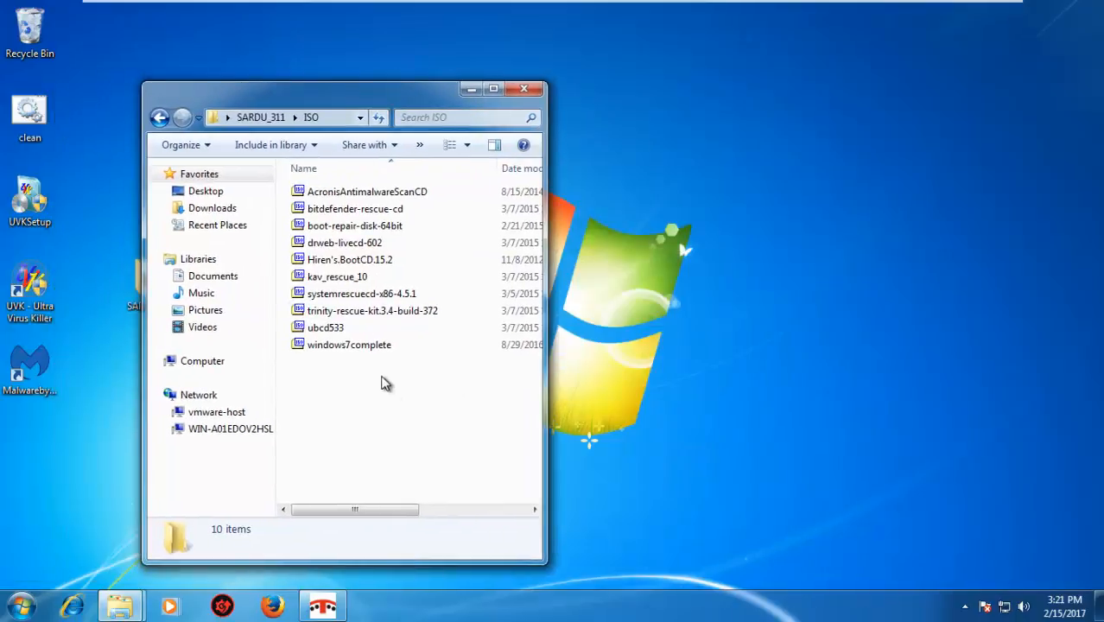
left_click(372, 345)
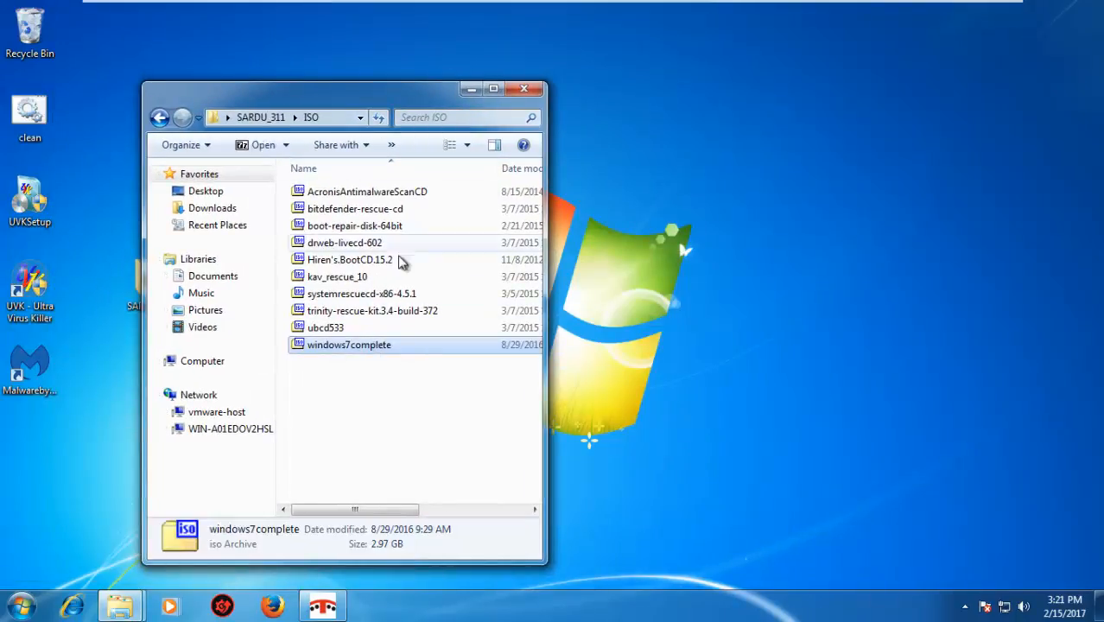
Link SARDU's Acronis Antimalware entry to AcronisAntimalwareScanCD using Search ISO, and shift the ISO folder window clear of the list
left_click(322, 605)
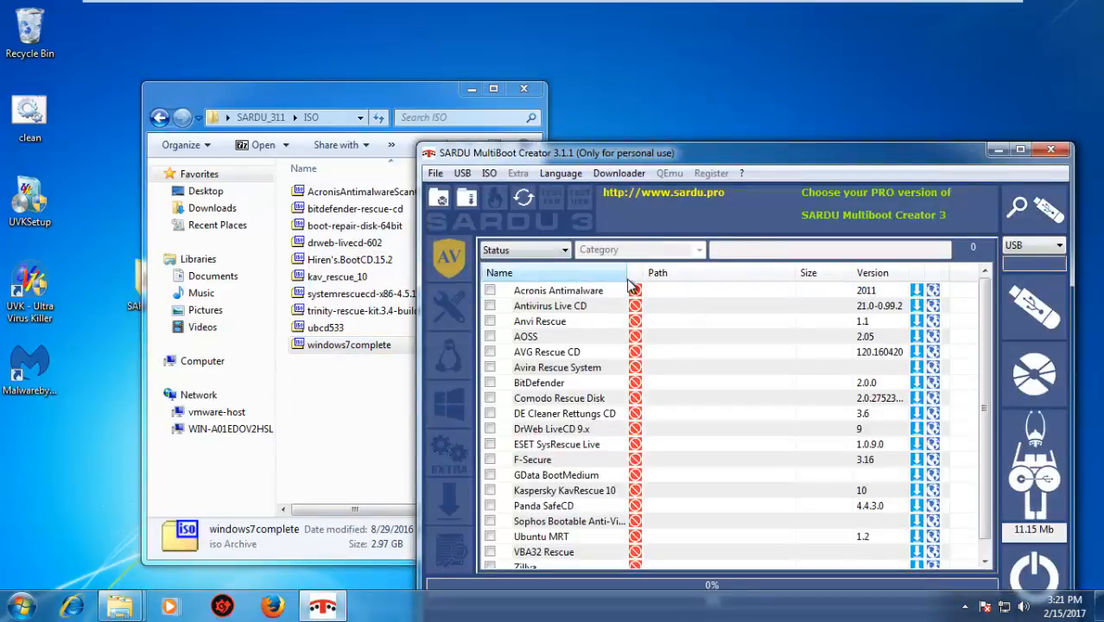
left_click(634, 296)
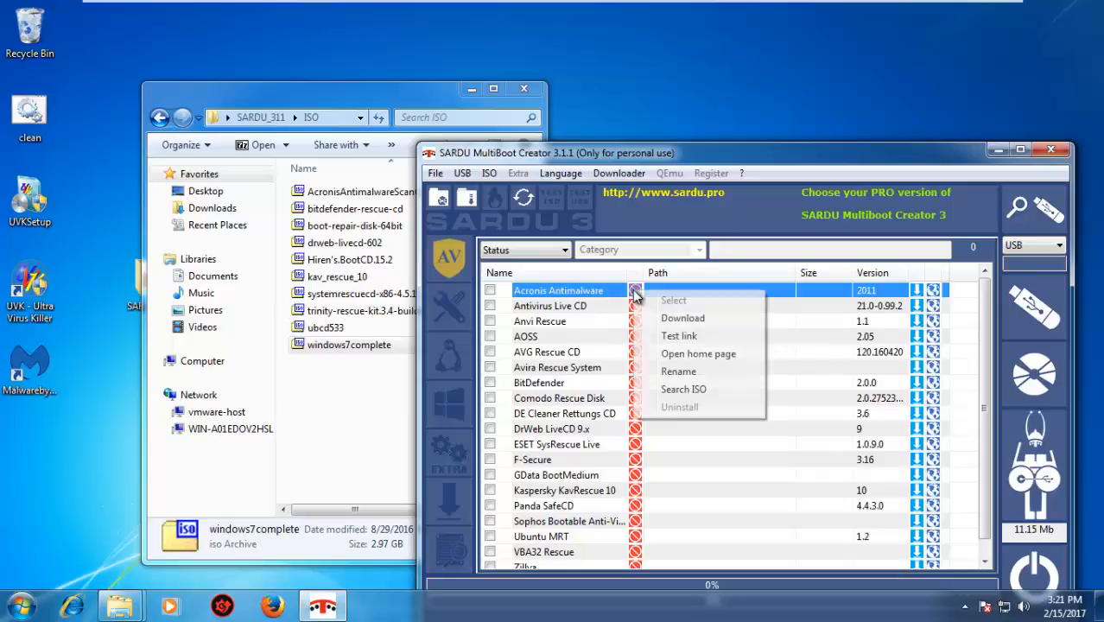
left_click(724, 387)
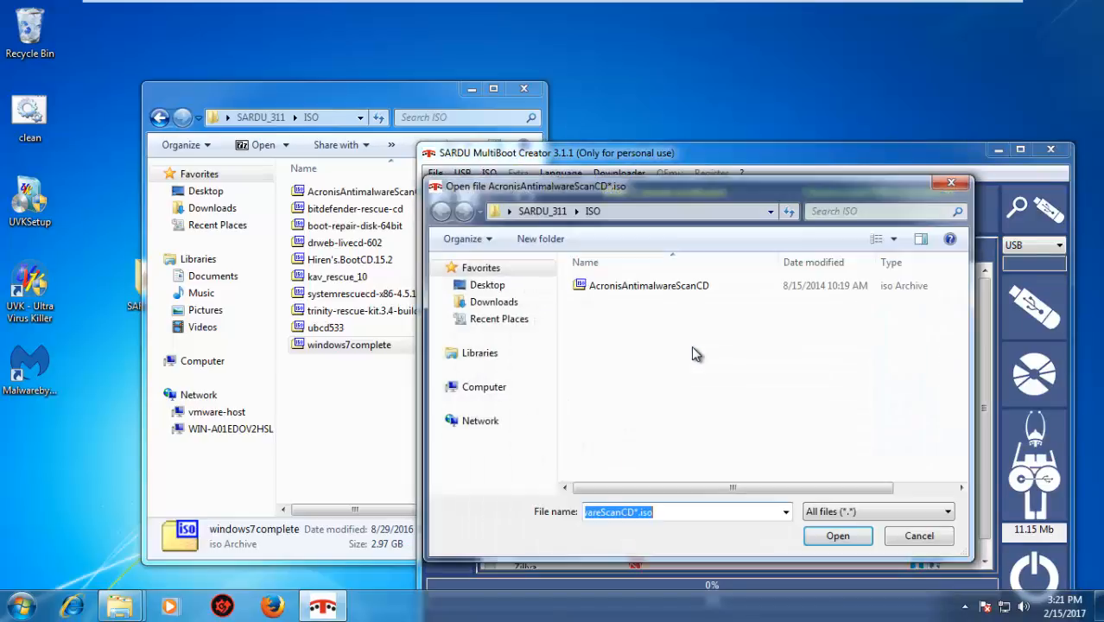
left_click(678, 296)
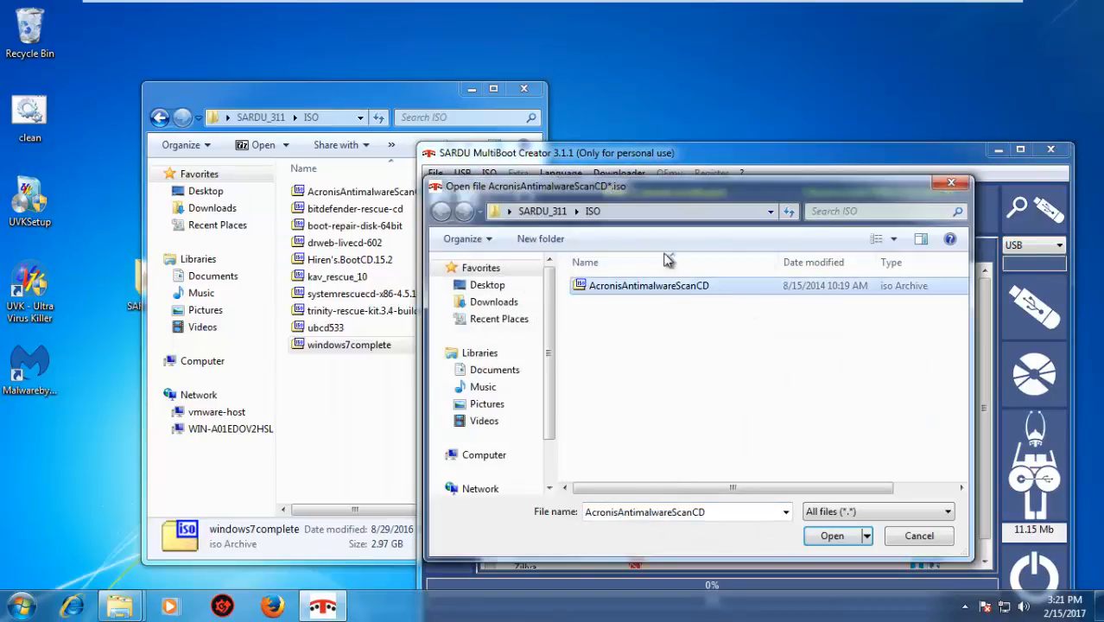
left_click(830, 533)
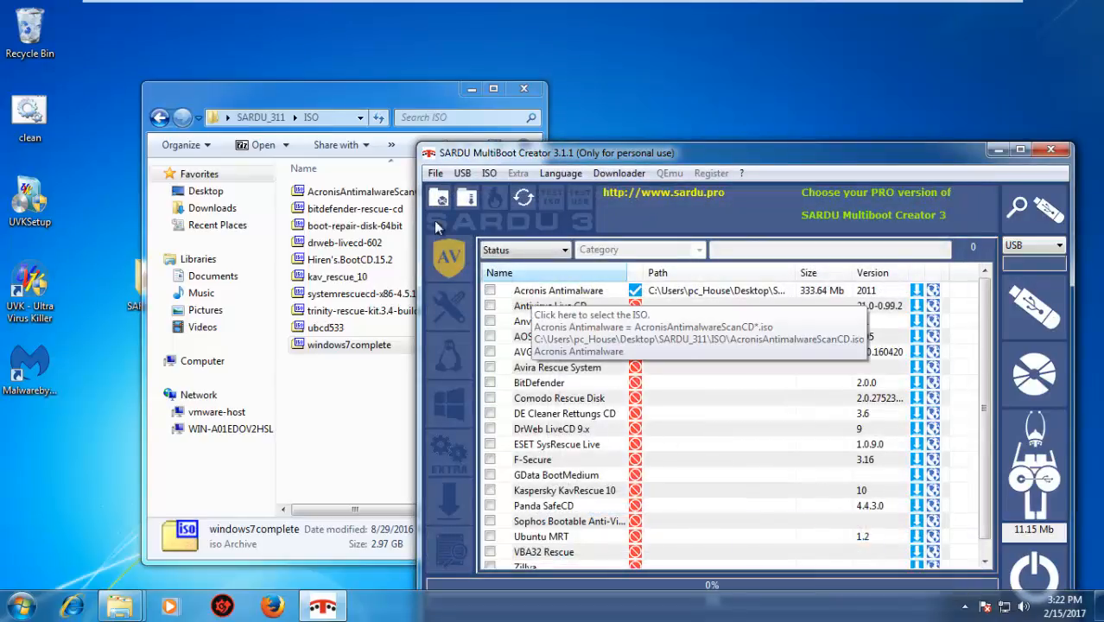
left_click_drag(351, 101, 290, 100)
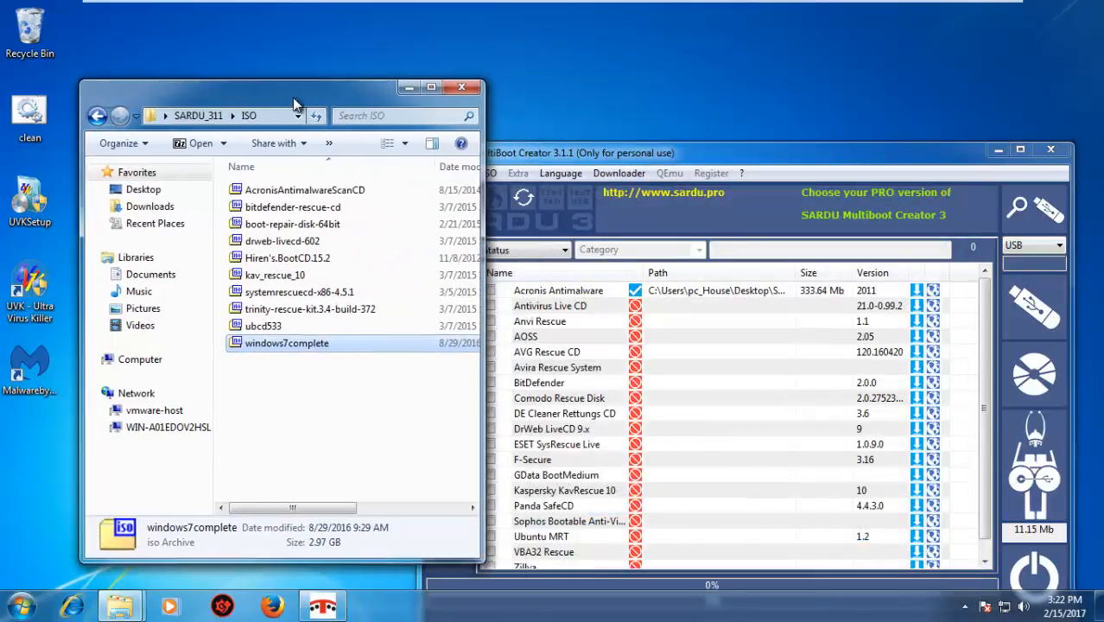
left_click(557, 159)
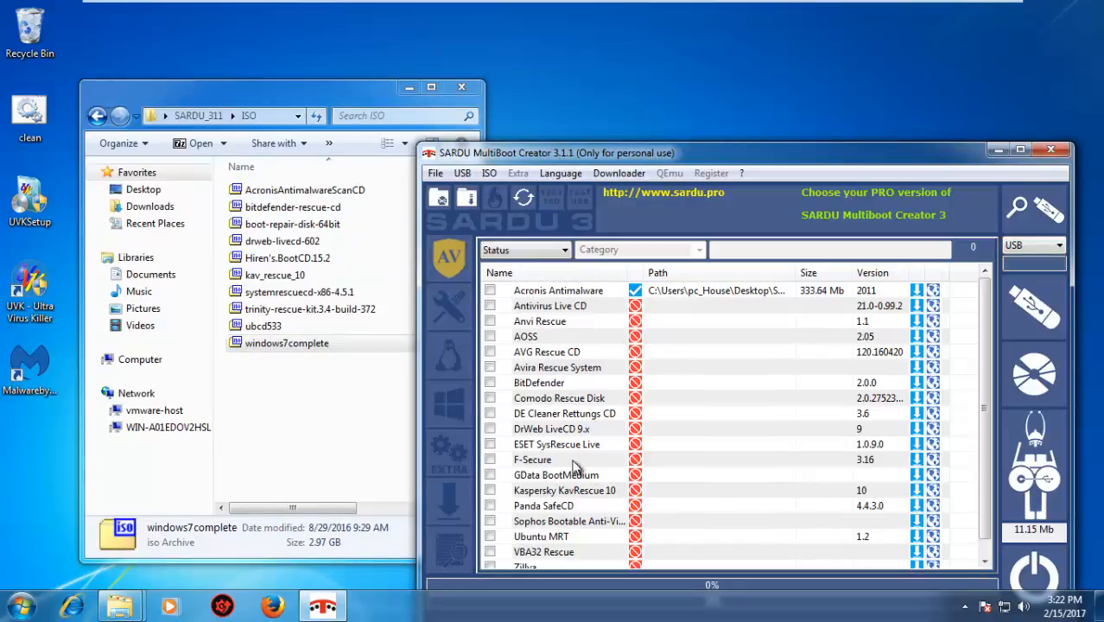
Link the Kaspersky KavRescue 10 entry to the kav_rescue_10 ISO using Search ISO
right_click(635, 491)
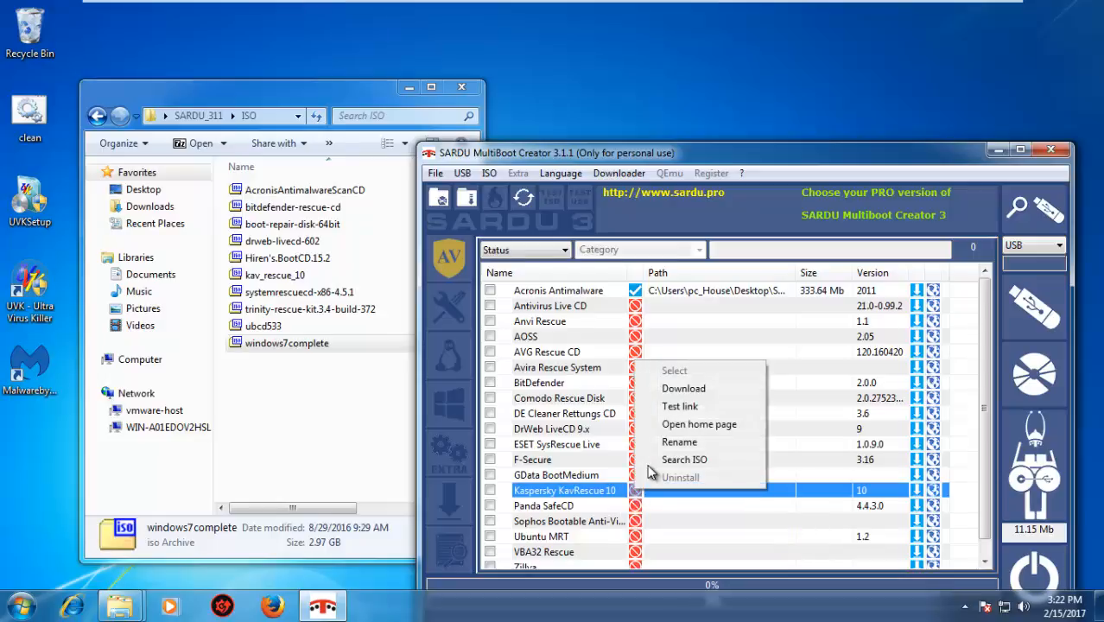
left_click(686, 464)
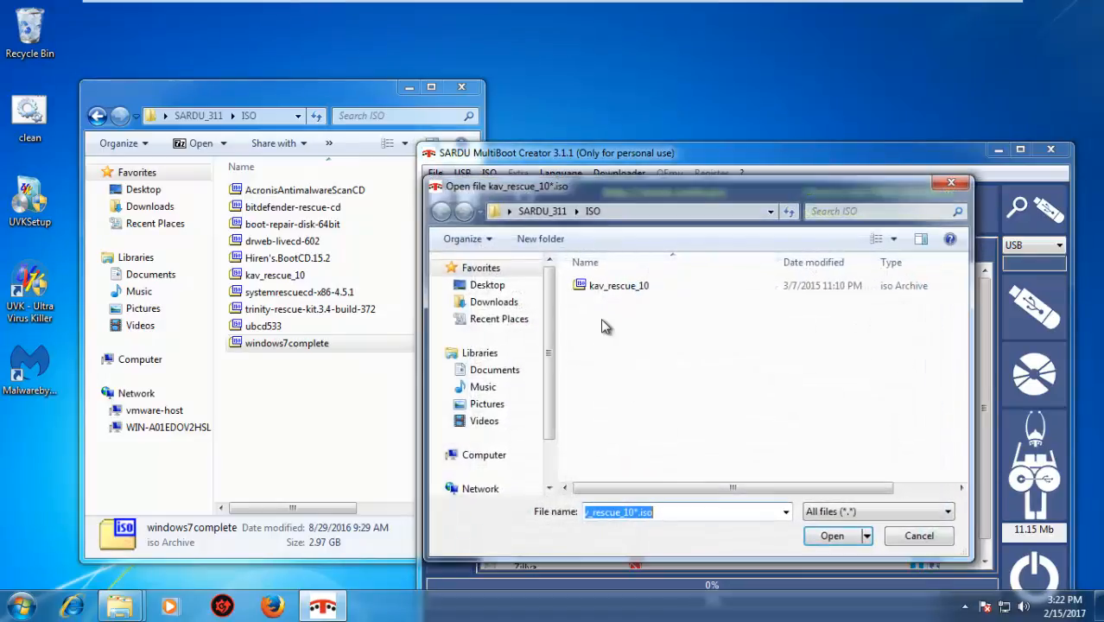
double_click(625, 286)
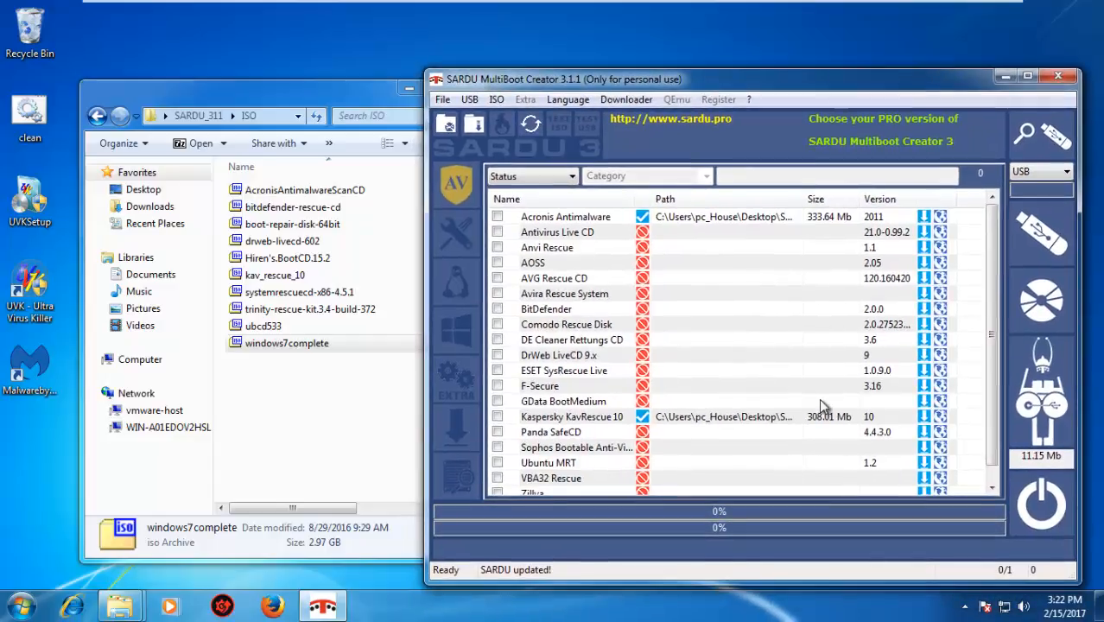
Link the BitDefender entry to the bitdefender-rescue-cd ISO using Search ISO
scroll(995, 426, "down", 1)
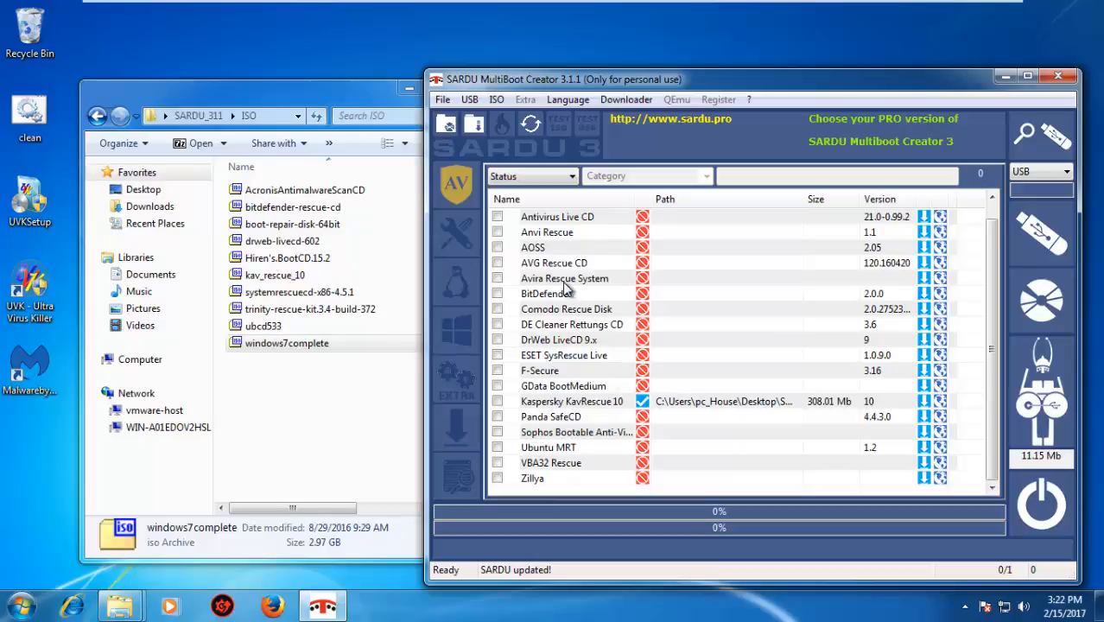
right_click(642, 293)
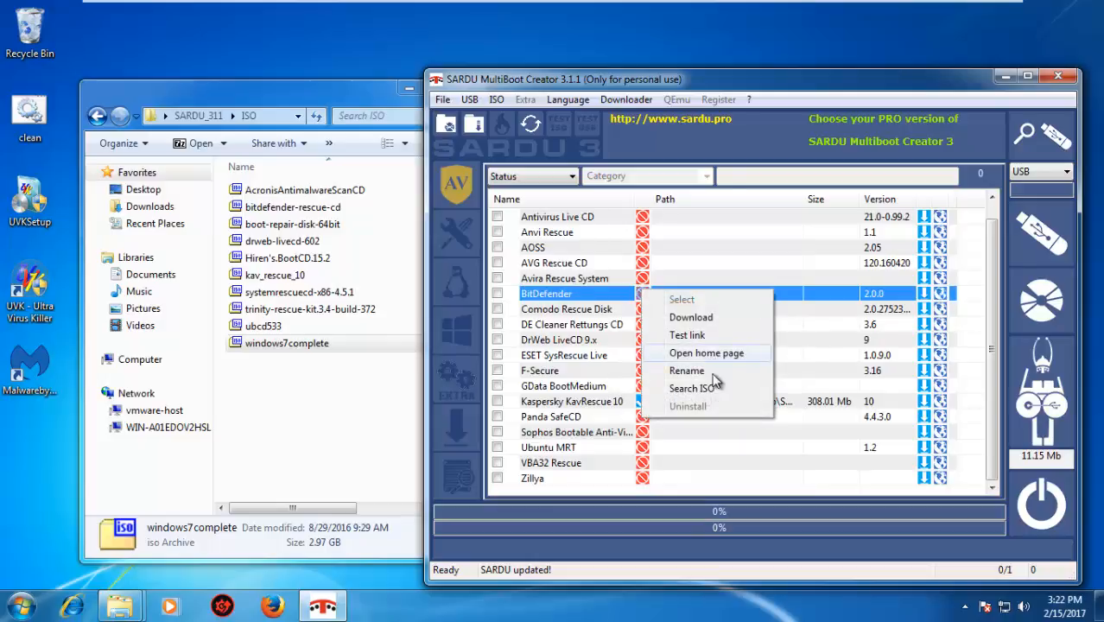
left_click(714, 389)
left_click(644, 220)
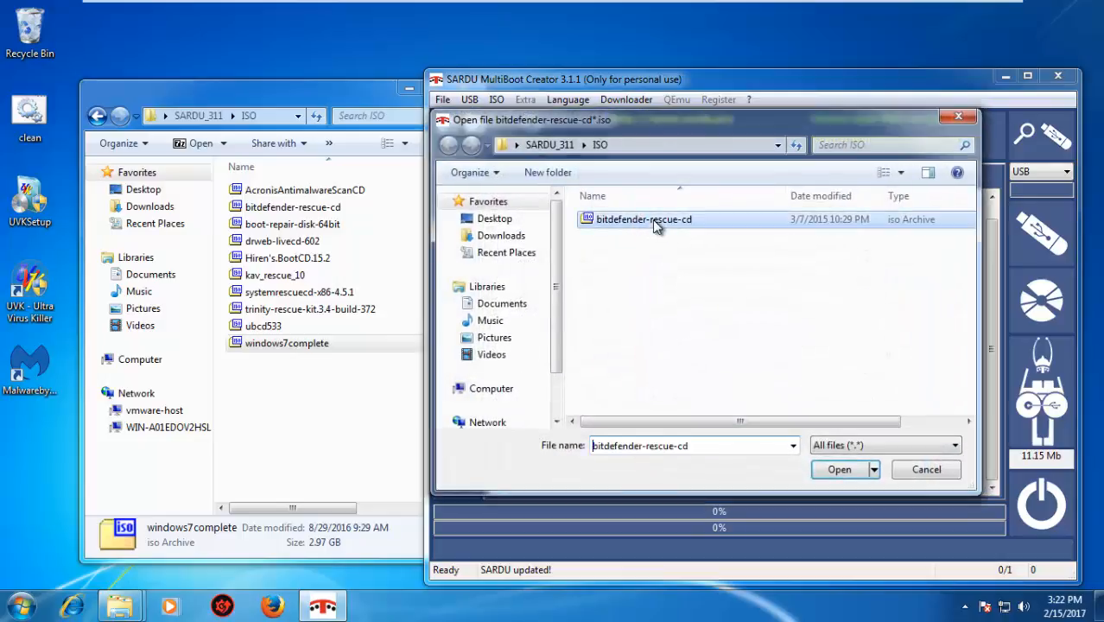
left_click(838, 470)
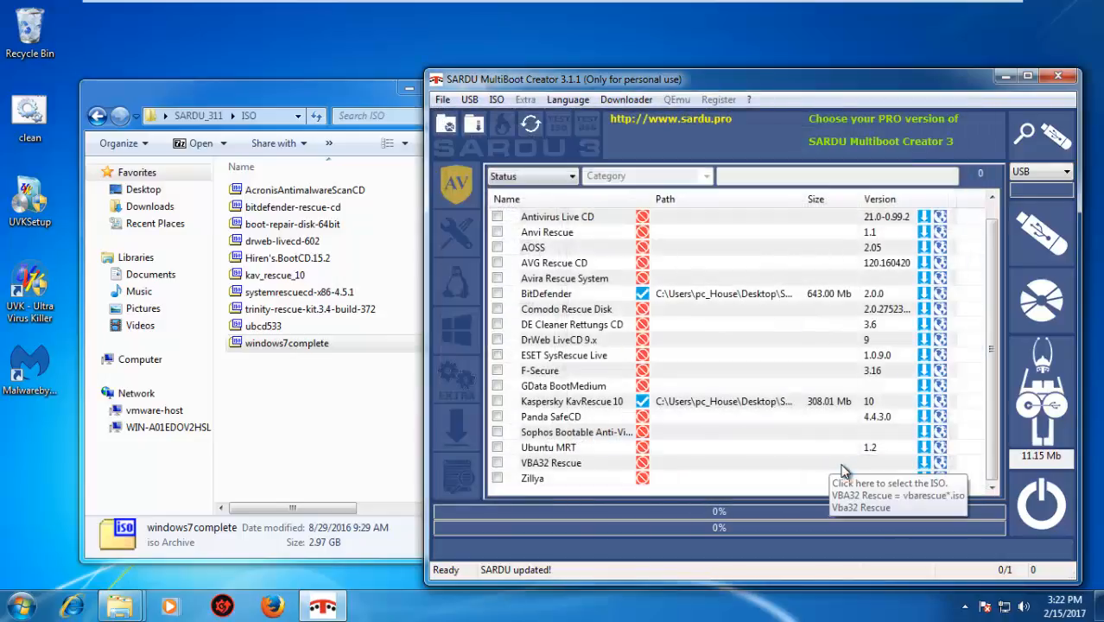
Try to match DrWeb LiveCD 9.x's expected file name by renaming drweb-livecd-602 to drweb-livedisk-9 in the ISO folder, and cancel the ISO search
right_click(642, 340)
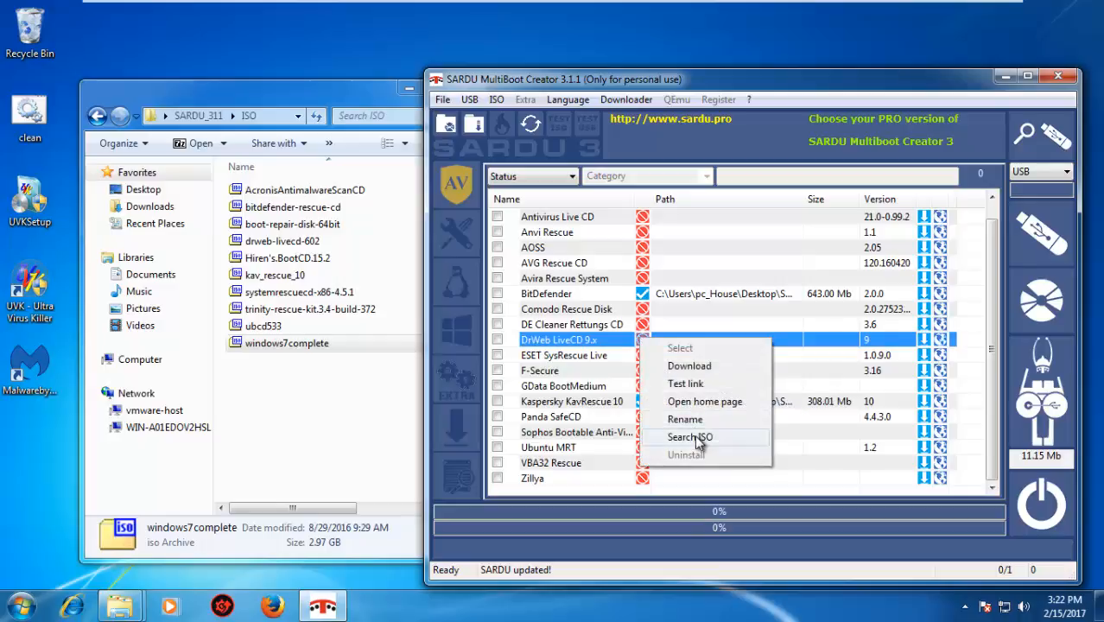
left_click(691, 437)
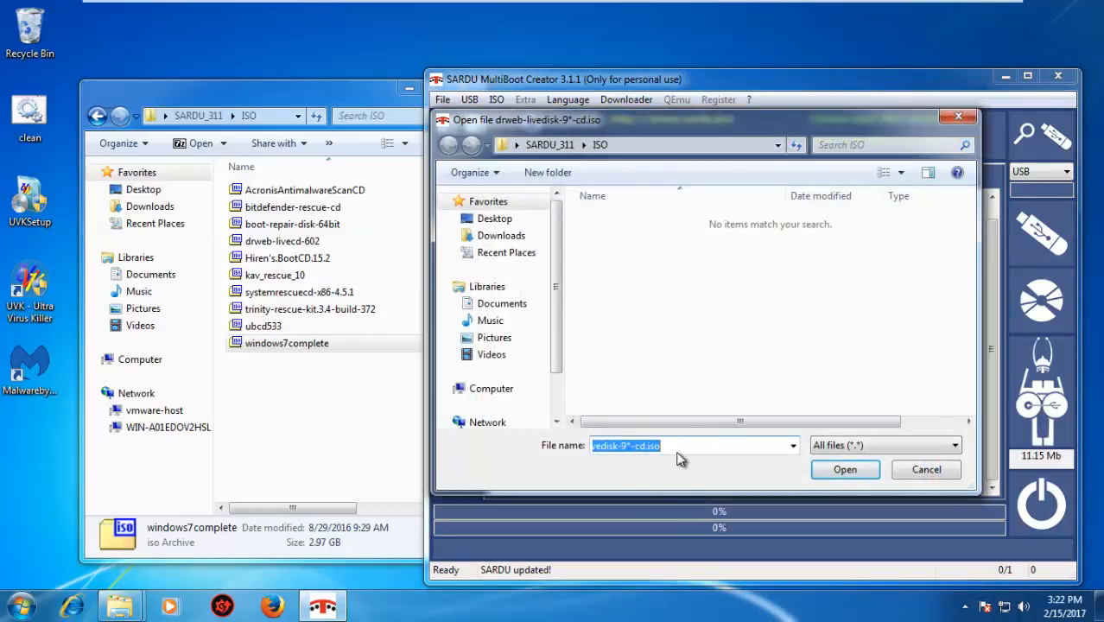
left_click(636, 447)
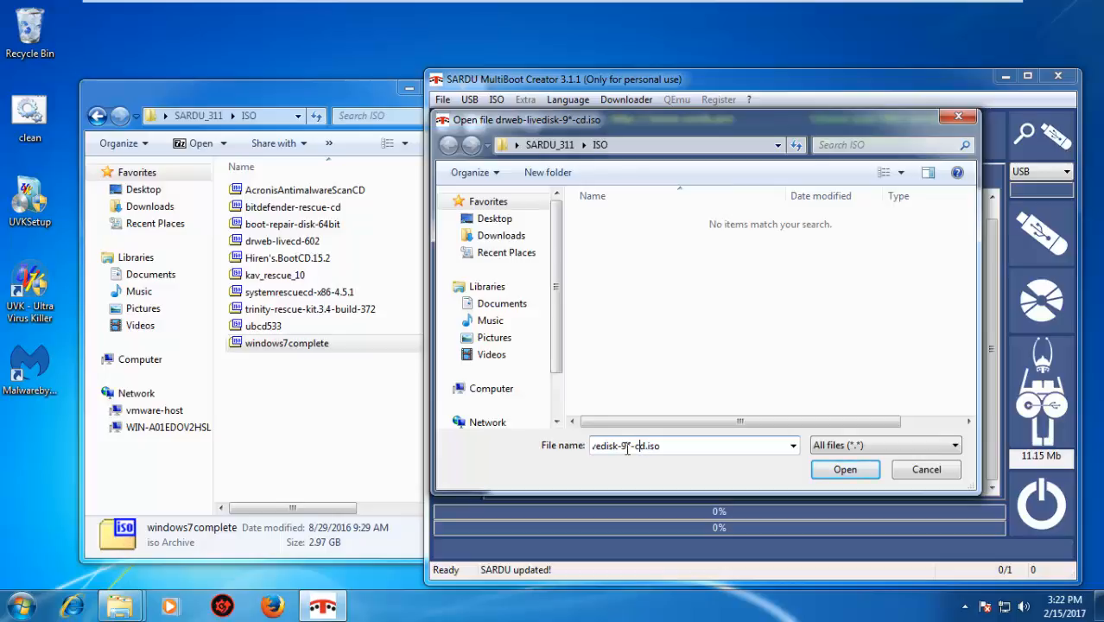
left_click_drag(627, 446, 578, 445)
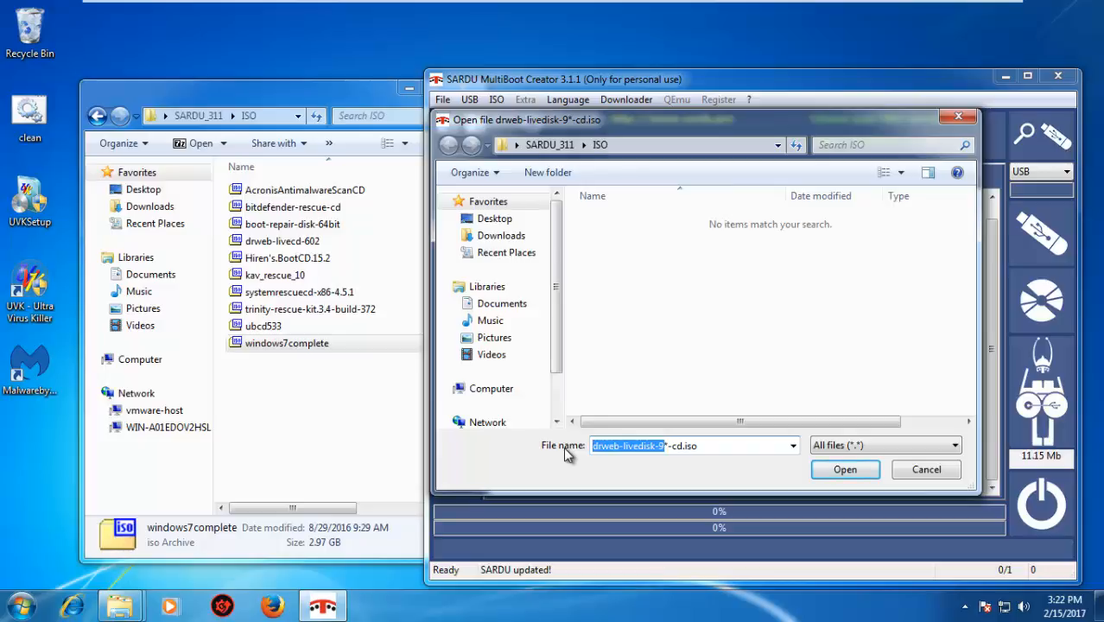
left_click(303, 394)
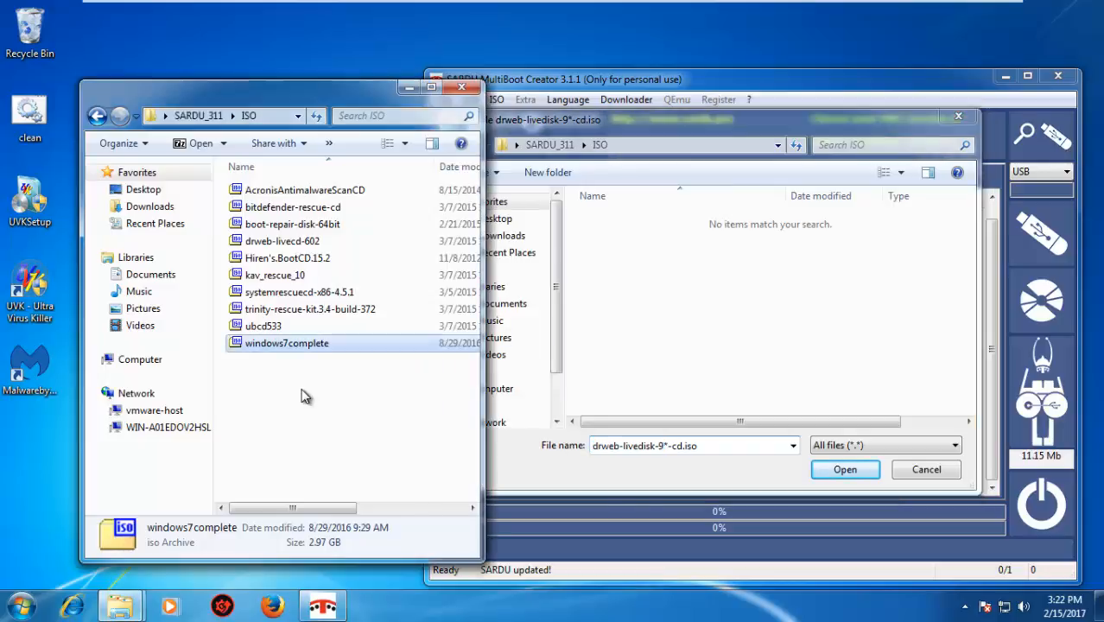
left_click(331, 240)
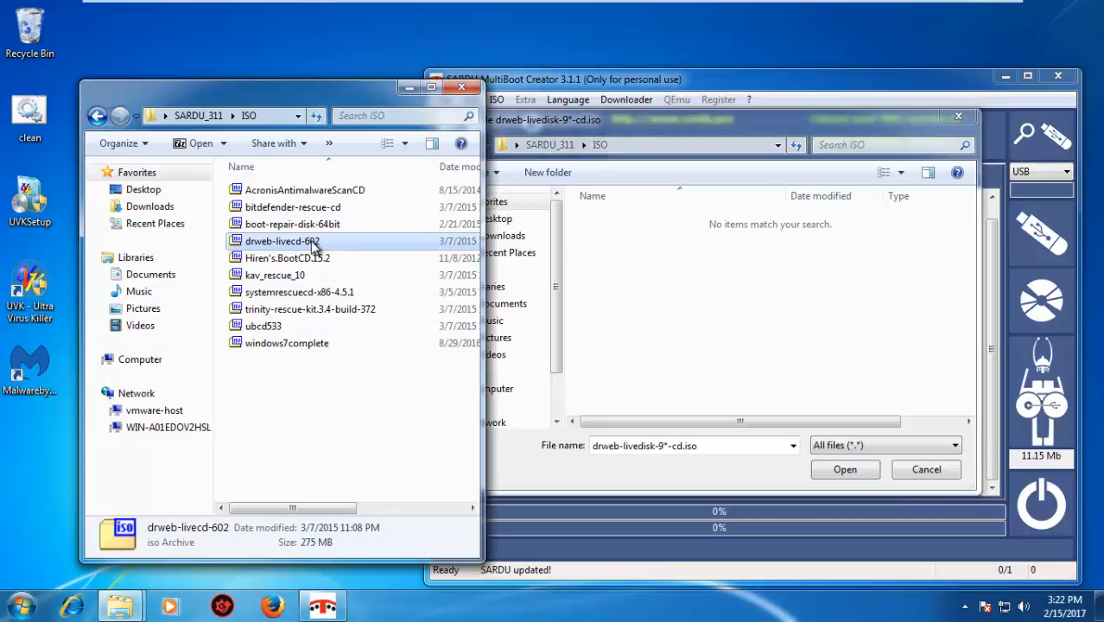
right_click(313, 246)
left_click(364, 510)
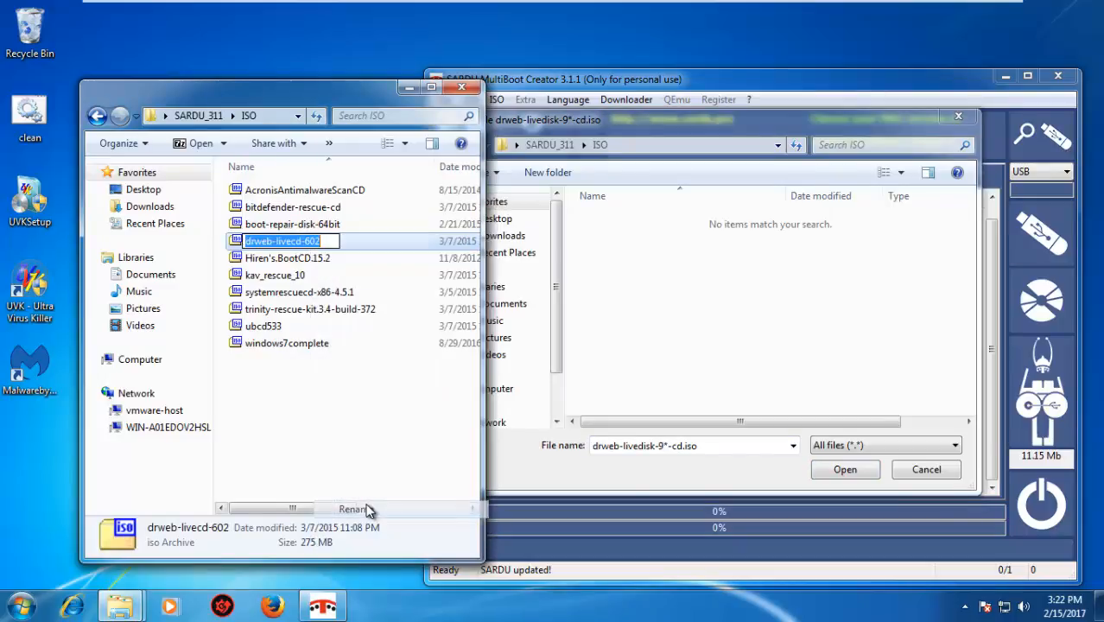
type("drweb-livedisk-9")
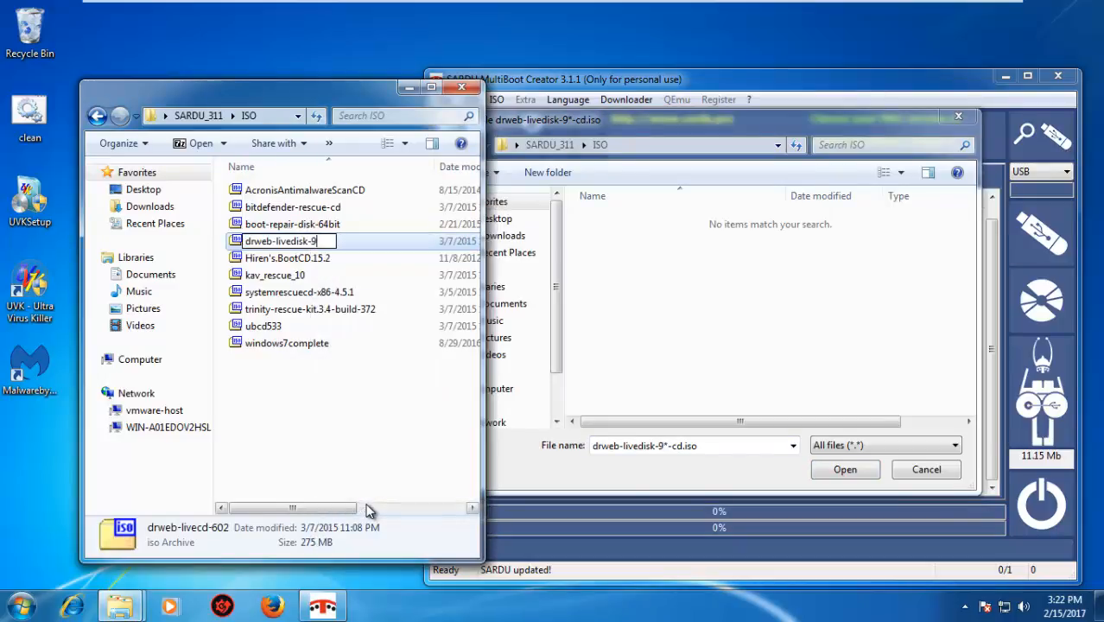
key("Return")
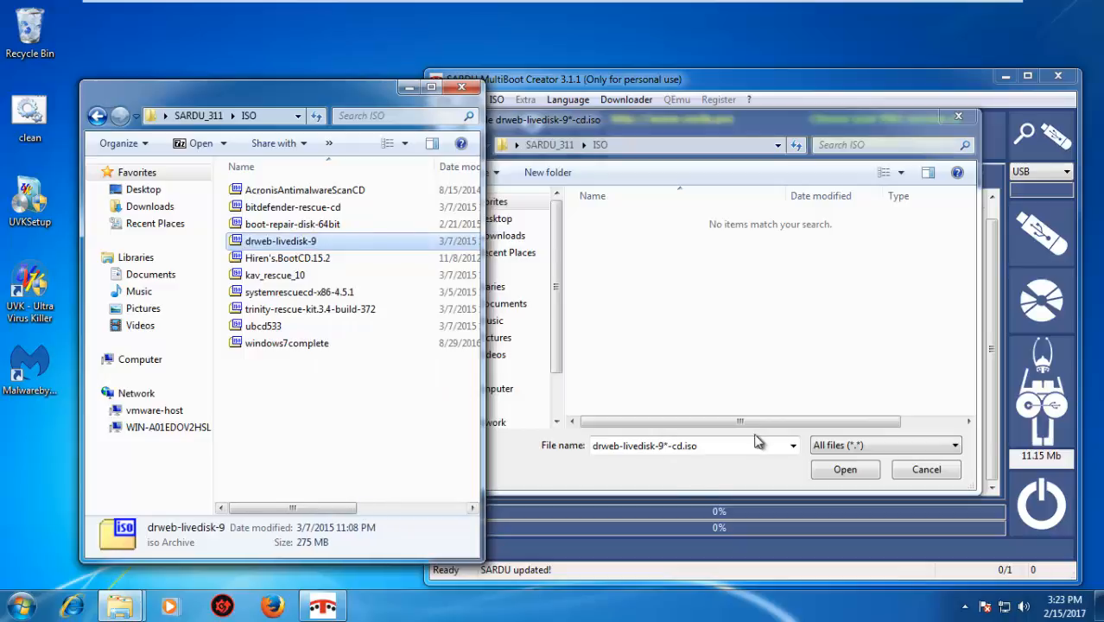
left_click(905, 469)
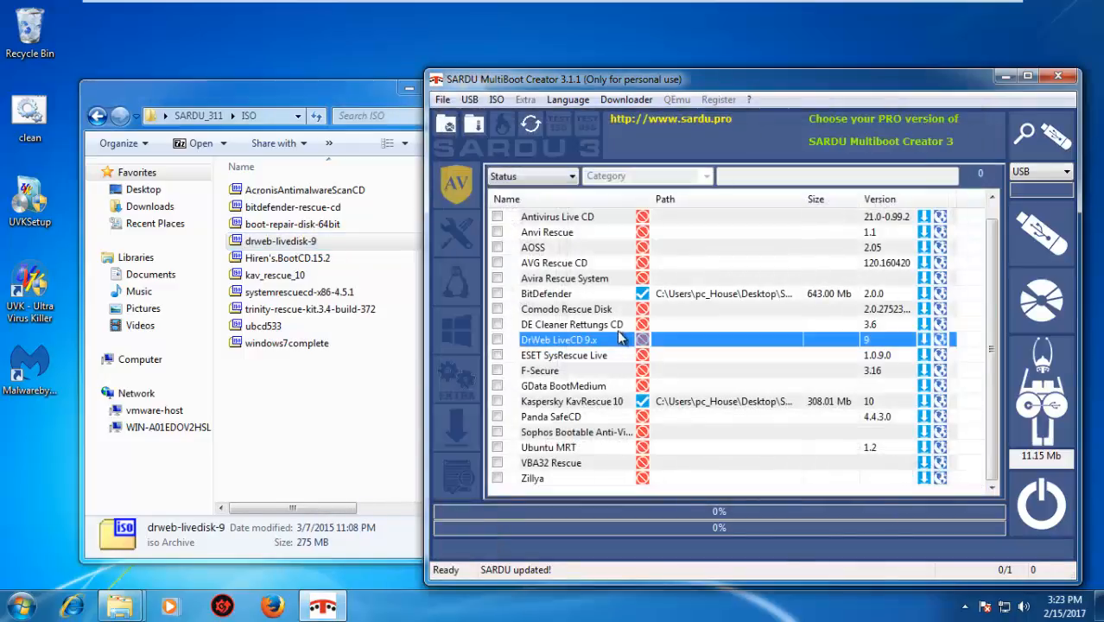
Rename the DrWeb ISO to drweb-livedisk-9-cd following the name expected by Search ISO, and link it to the DrWeb LiveCD 9.x entry
right_click(646, 342)
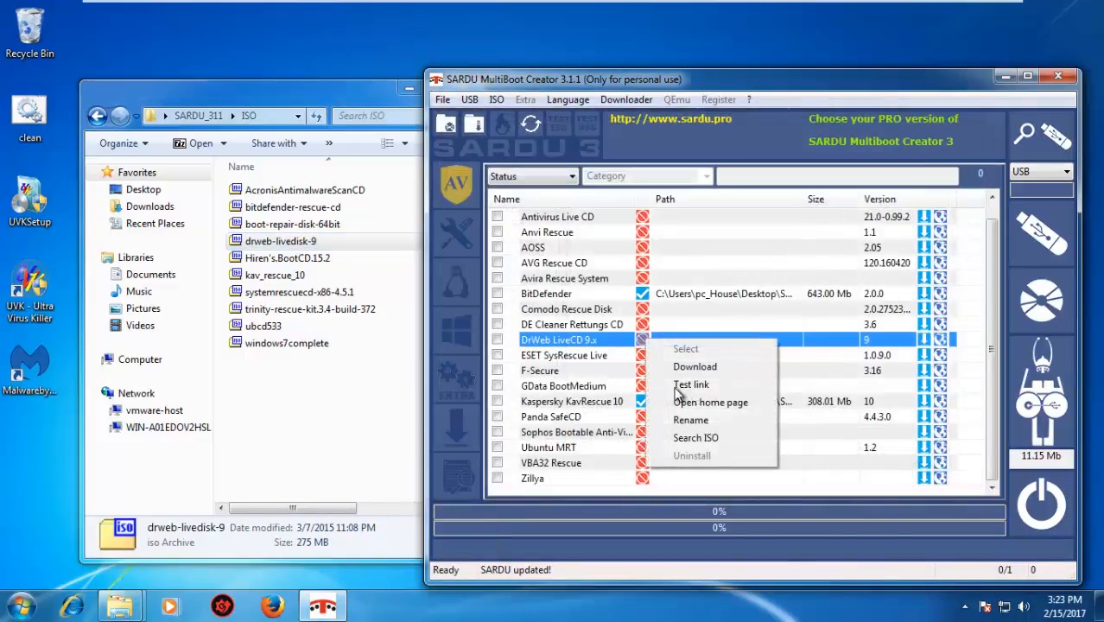
left_click(719, 439)
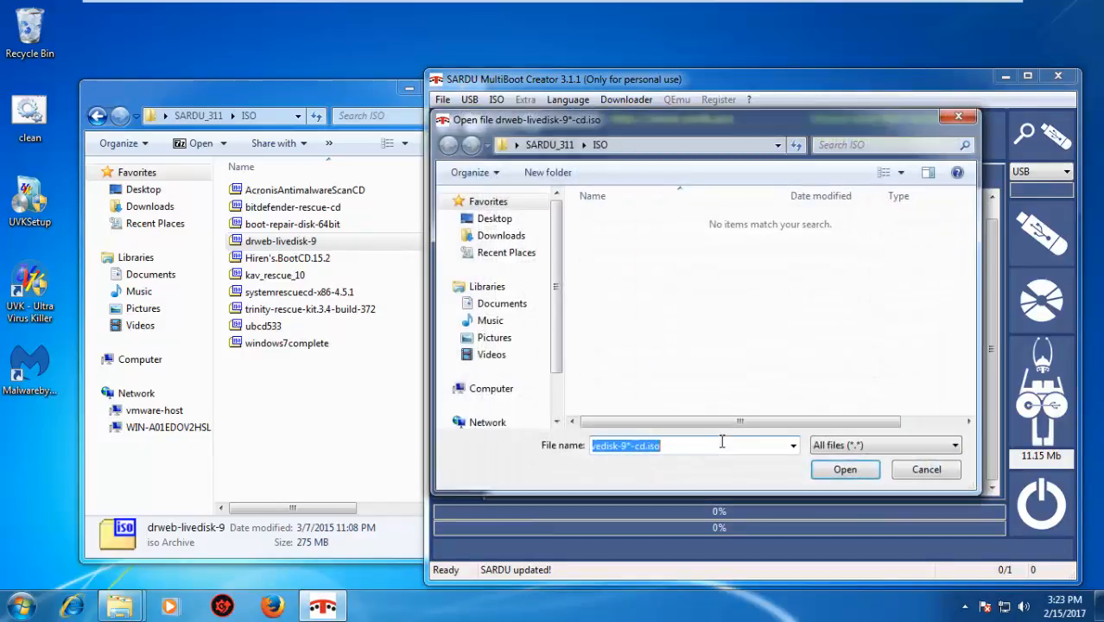
left_click(667, 447)
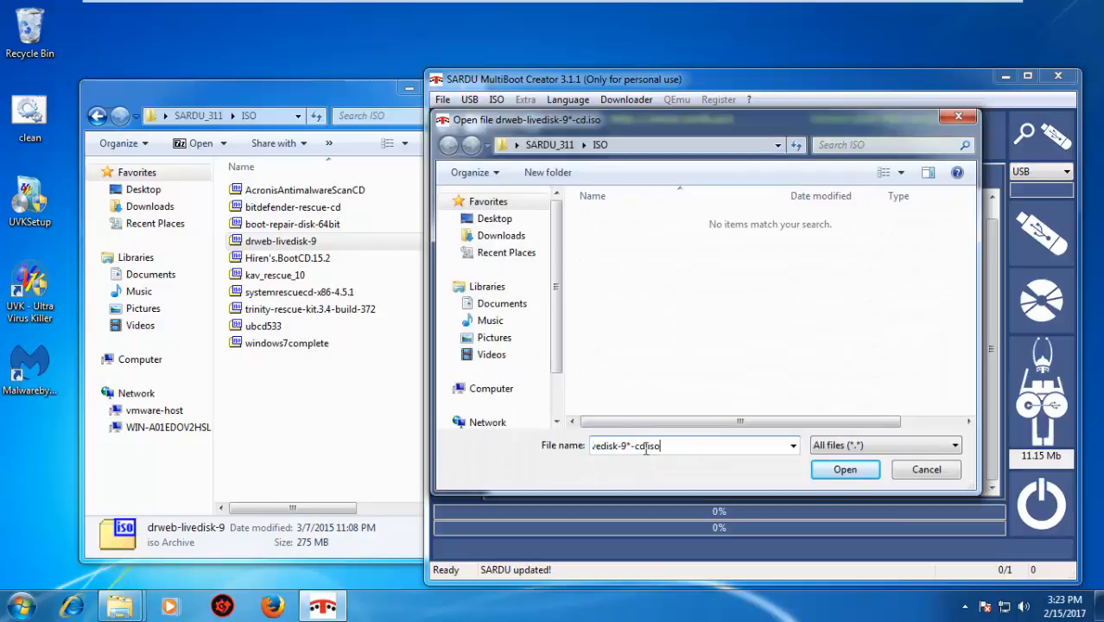
left_click_drag(634, 446, 569, 453)
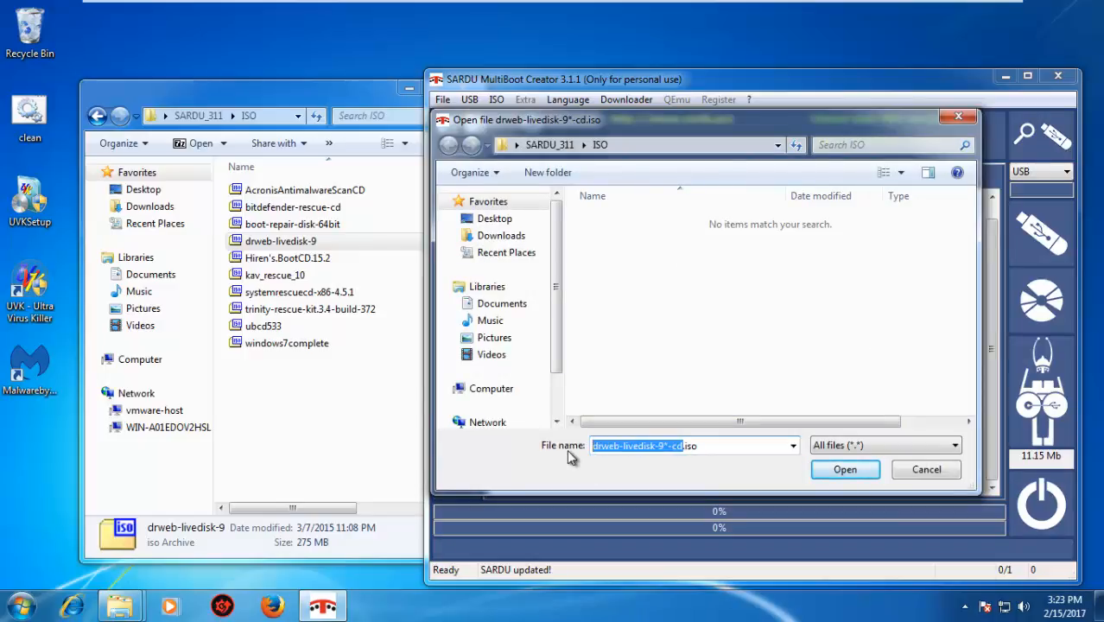
left_click(290, 247)
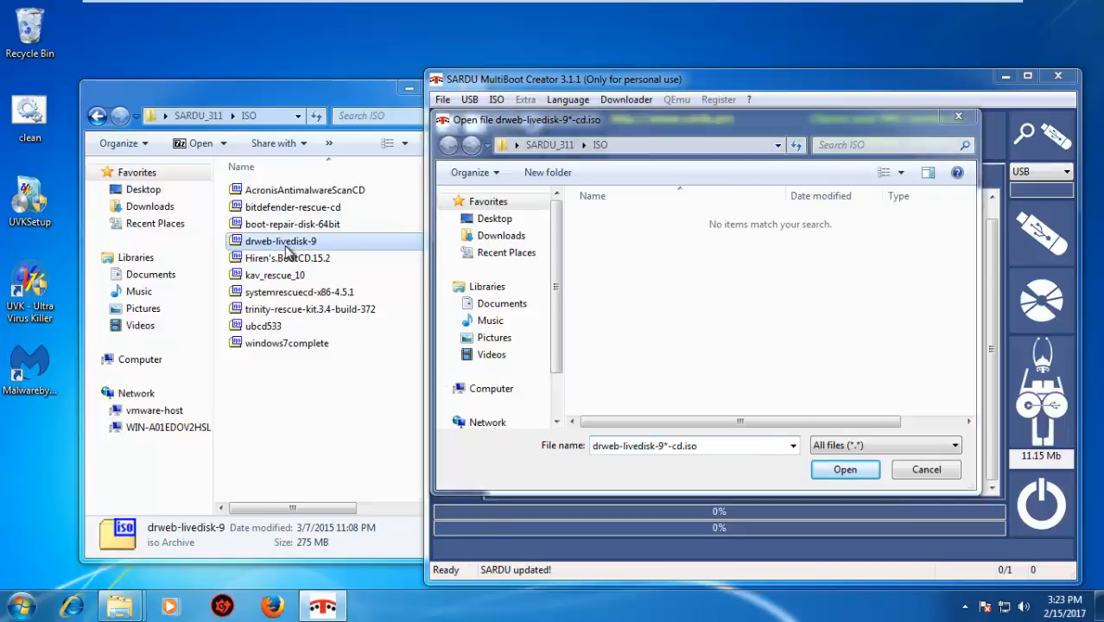
right_click(292, 241)
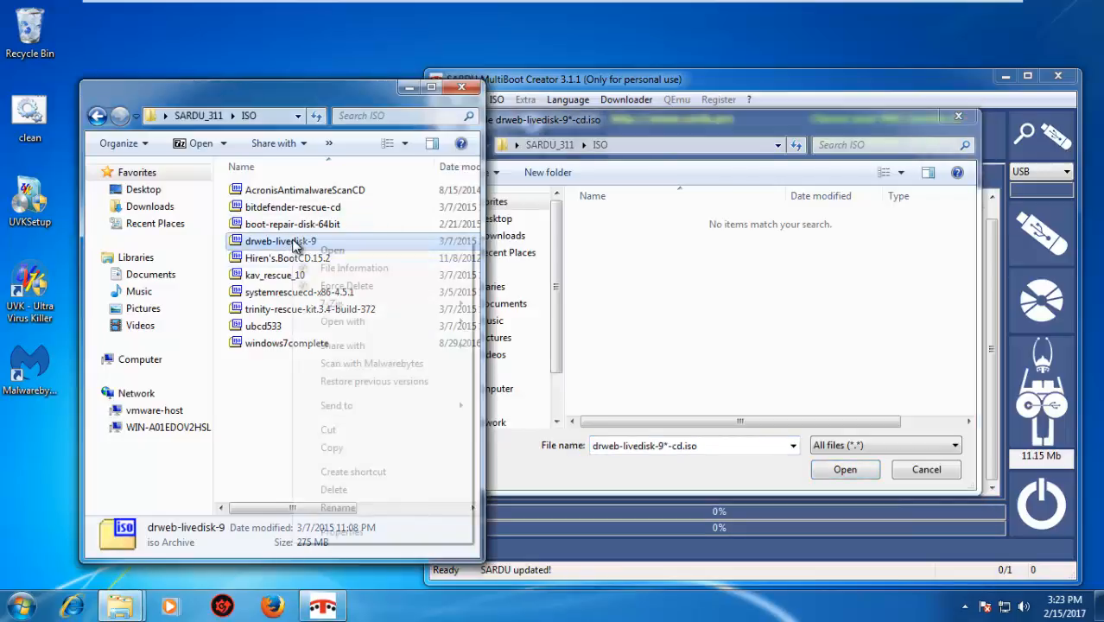
left_click(359, 511)
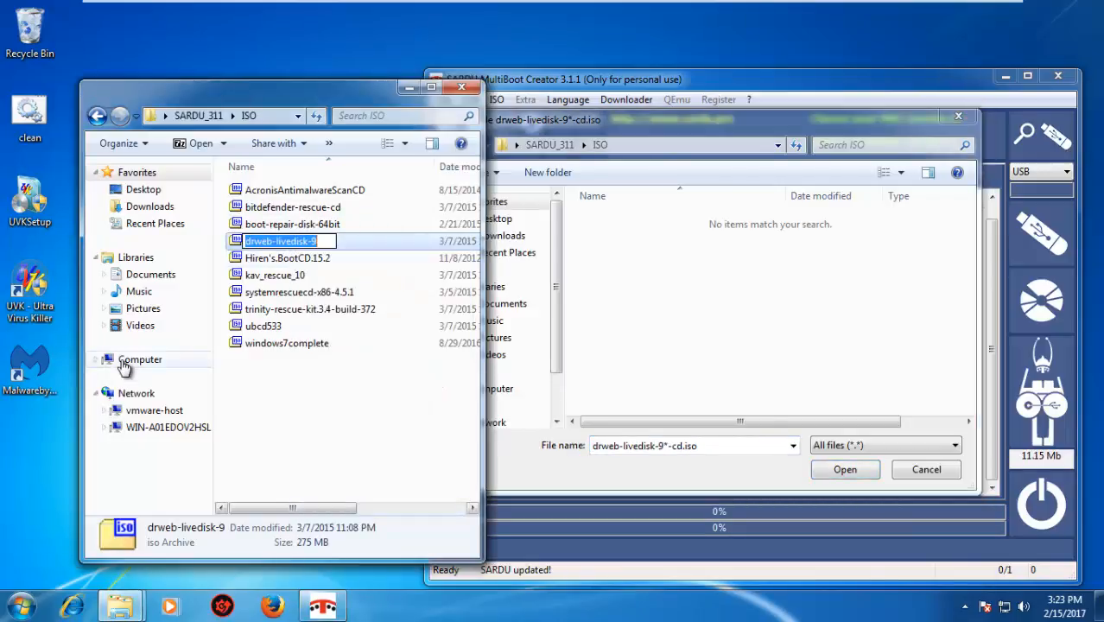
type("drweb-livedisk-9-cd")
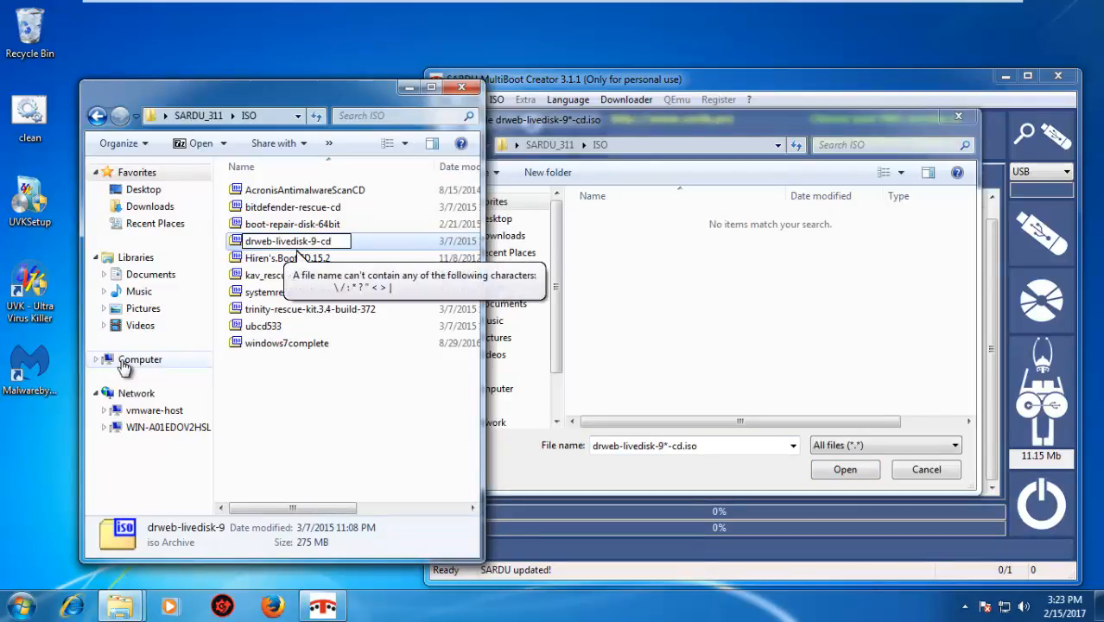
key("Return")
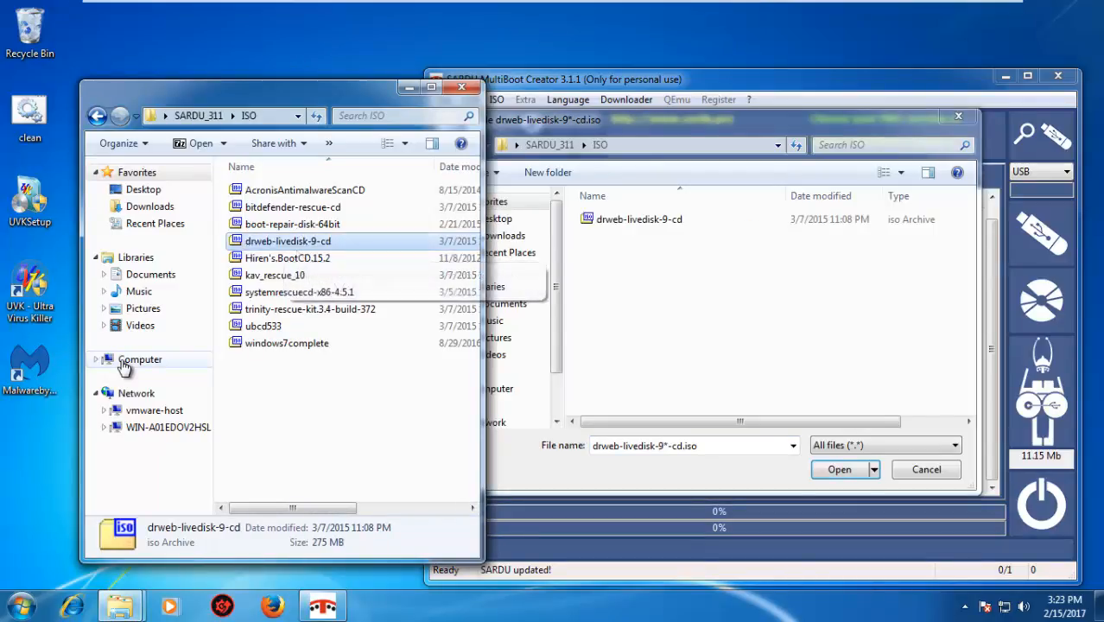
left_click(678, 221)
left_click(828, 469)
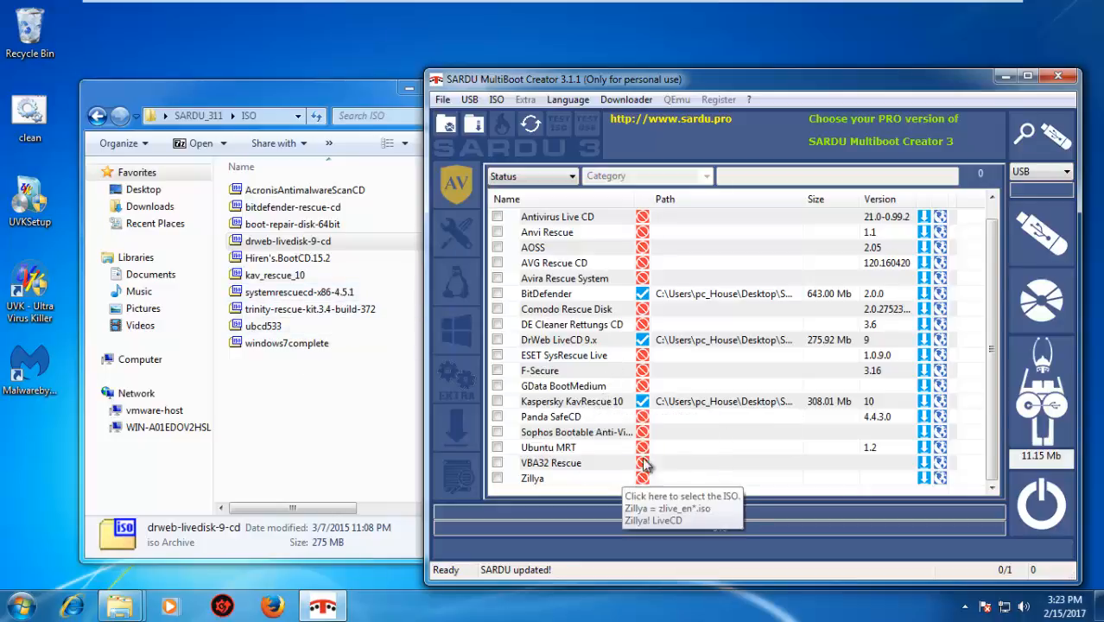
Switch SARDU to the utilities category and link the Hiren's Boot CD entry to Hiren's.BootCD.15.2 using Search ISO
left_click_drag(993, 345, 992, 315)
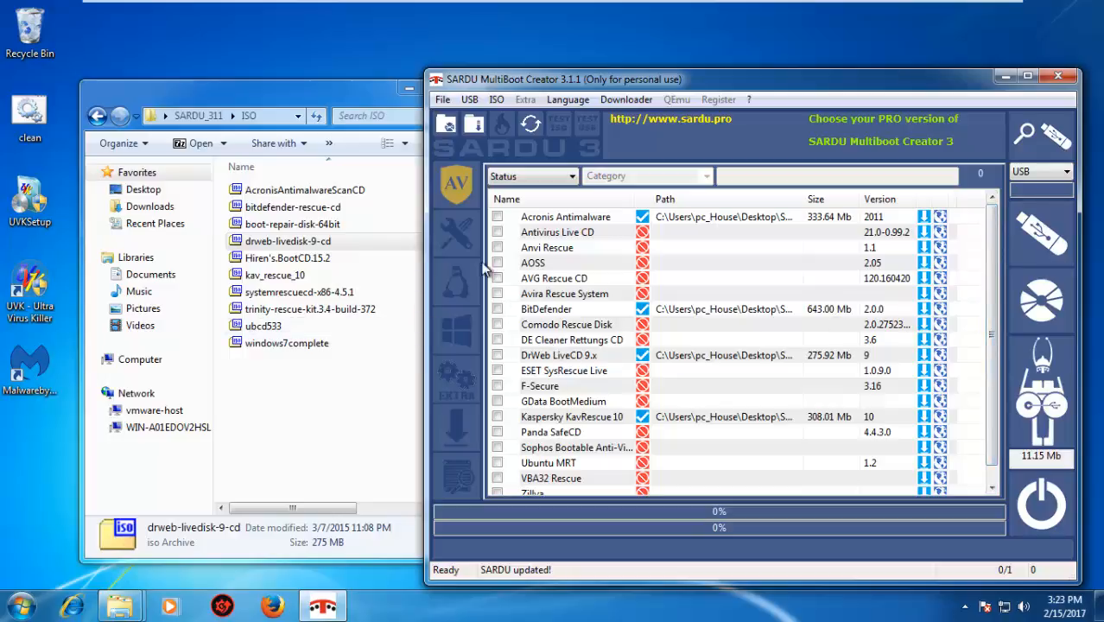
left_click(457, 235)
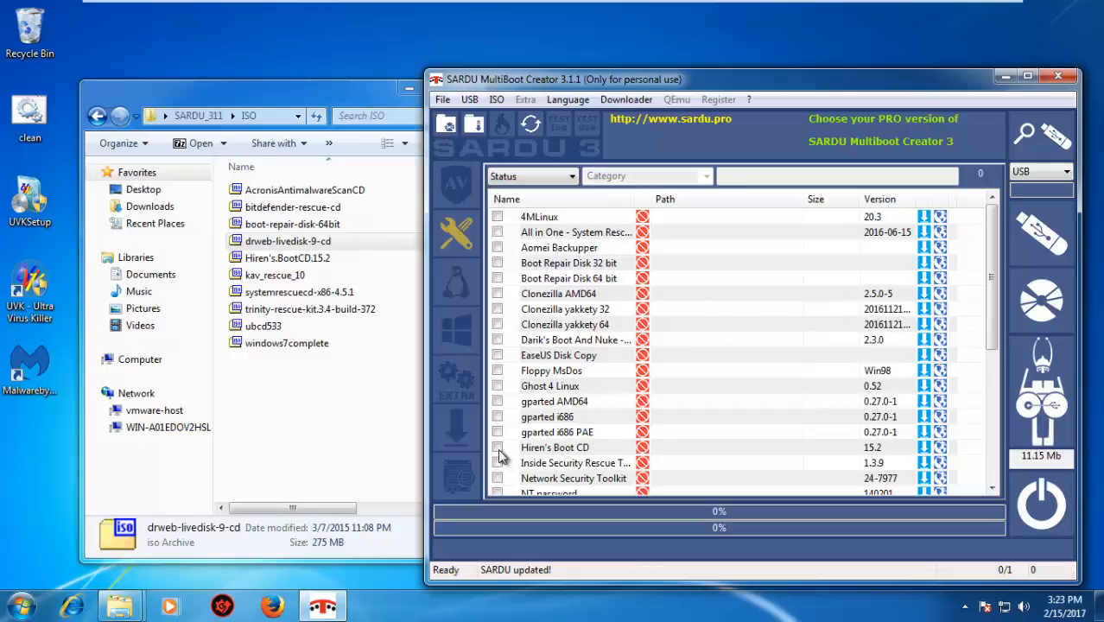
right_click(642, 449)
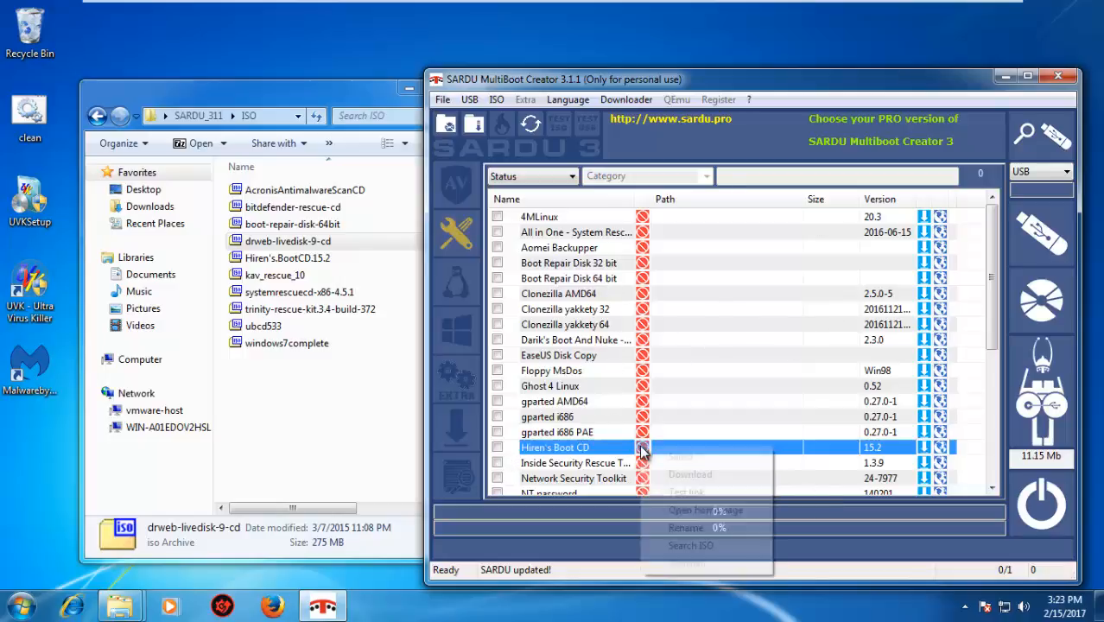
left_click(696, 544)
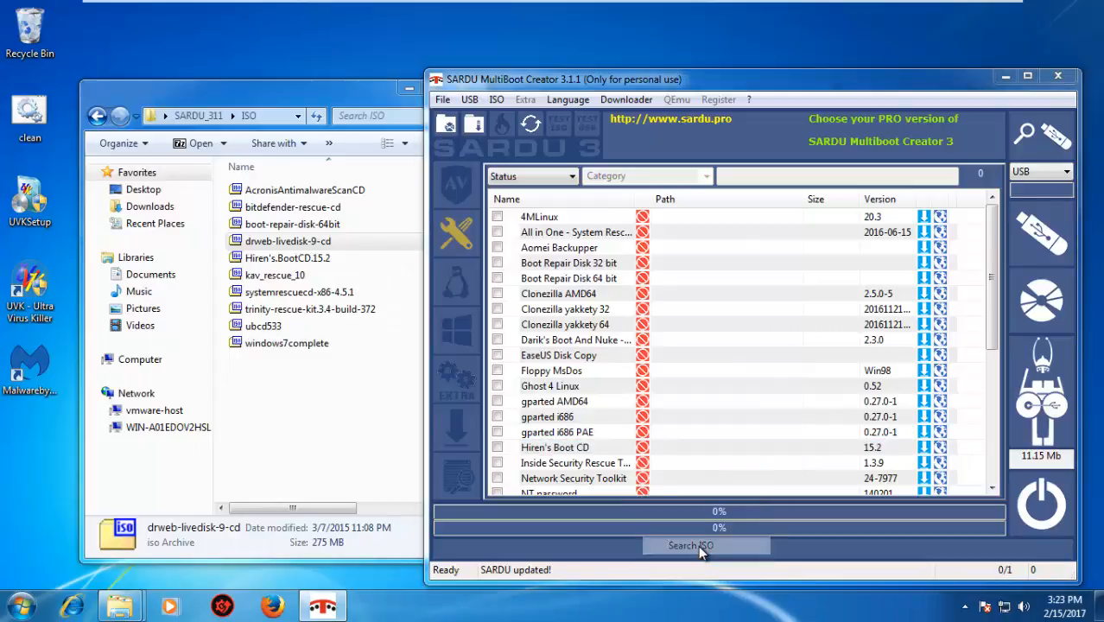
double_click(667, 221)
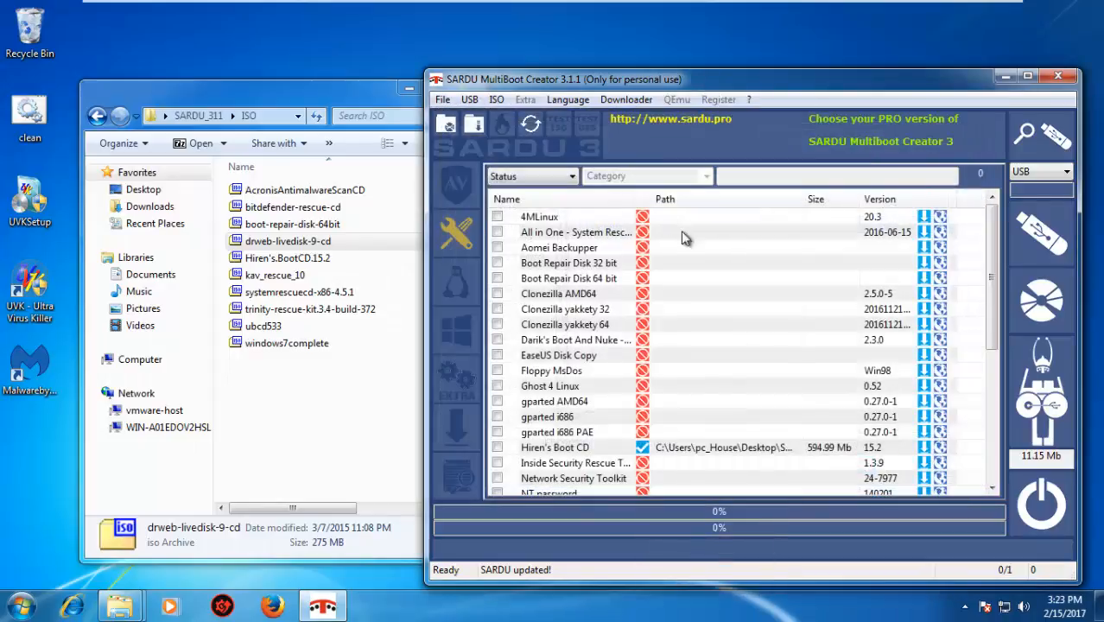
Link the System Rescue CD entry to systemrescuecd-x86-4.5.1 using Search ISO
left_click_drag(993, 314, 996, 384)
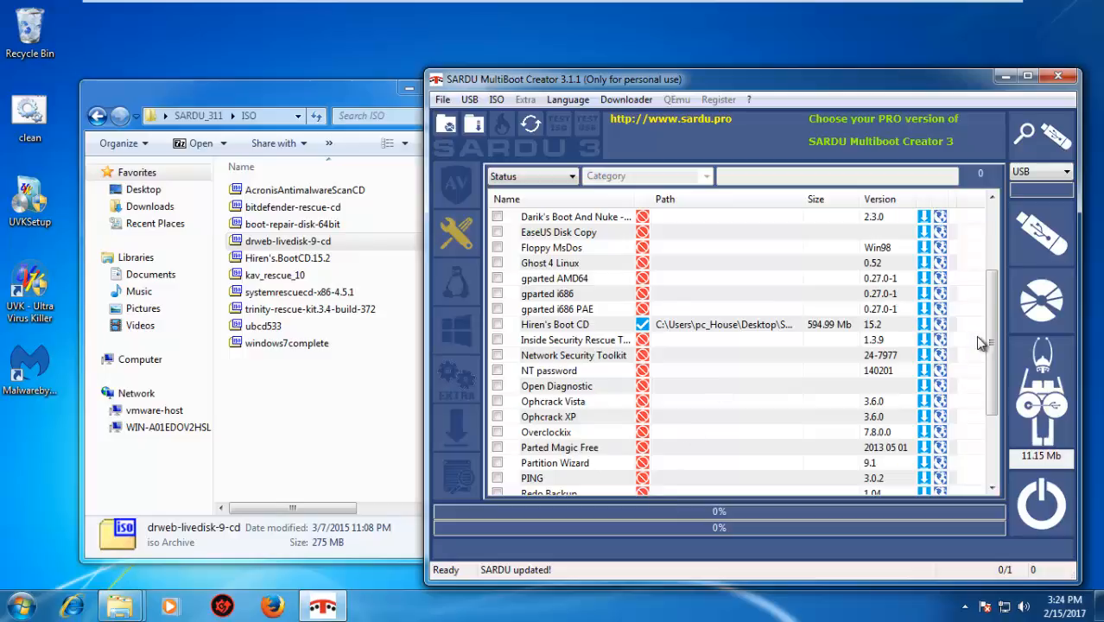
left_click_drag(989, 362, 996, 419)
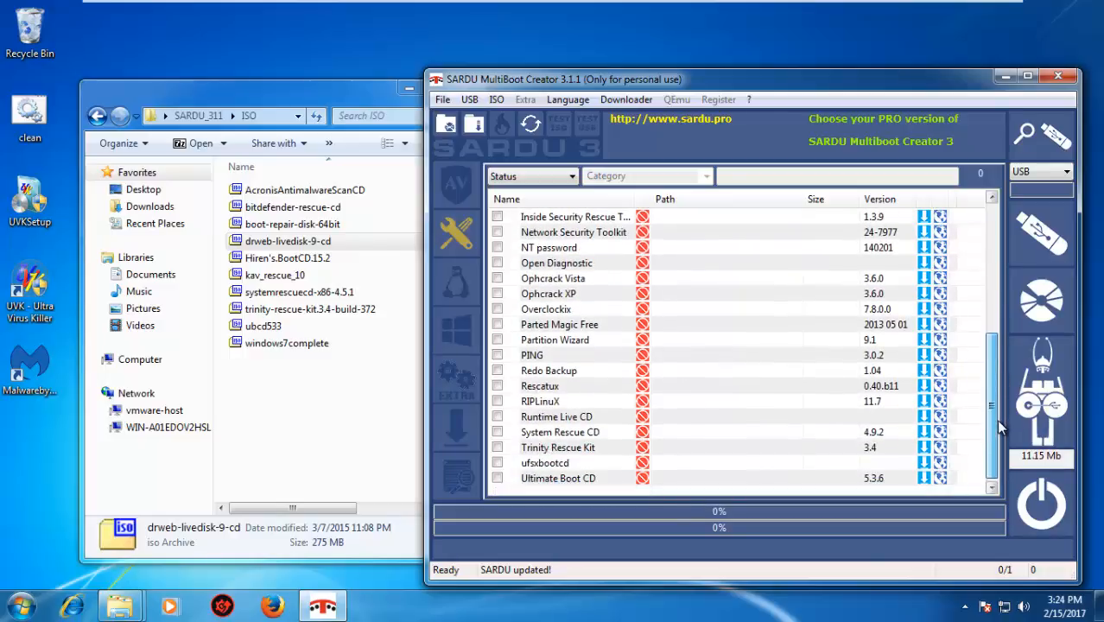
right_click(641, 434)
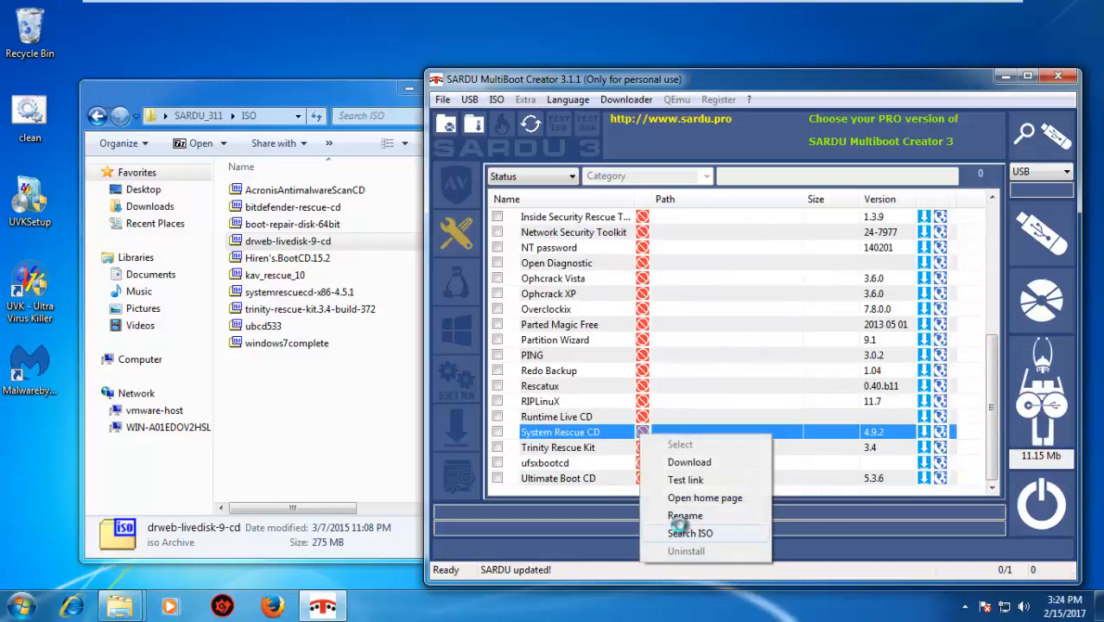
left_click(689, 532)
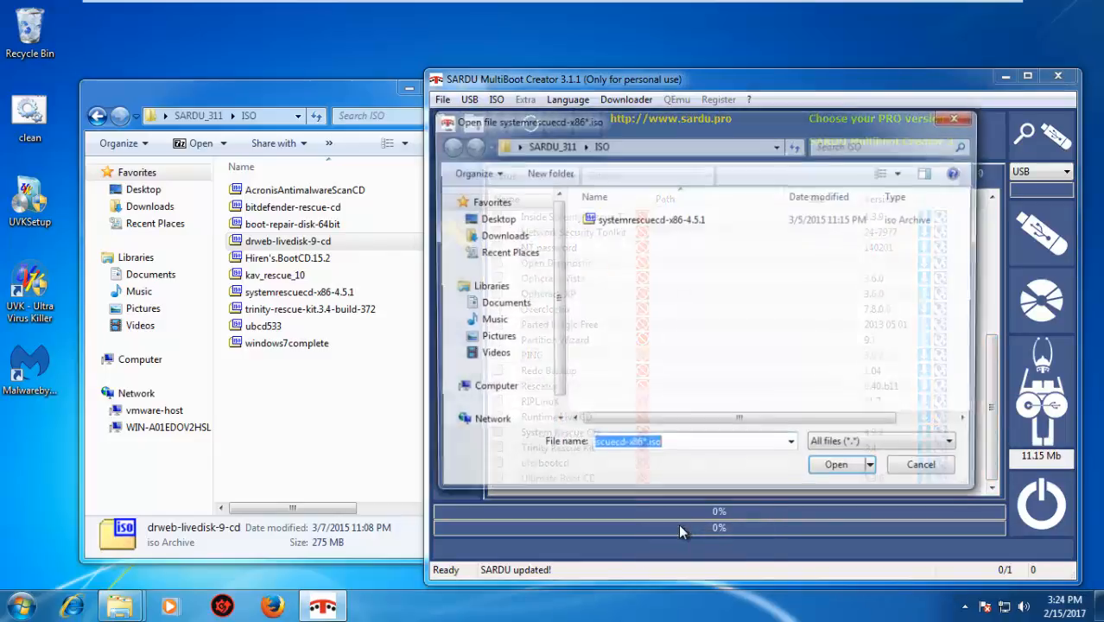
double_click(671, 227)
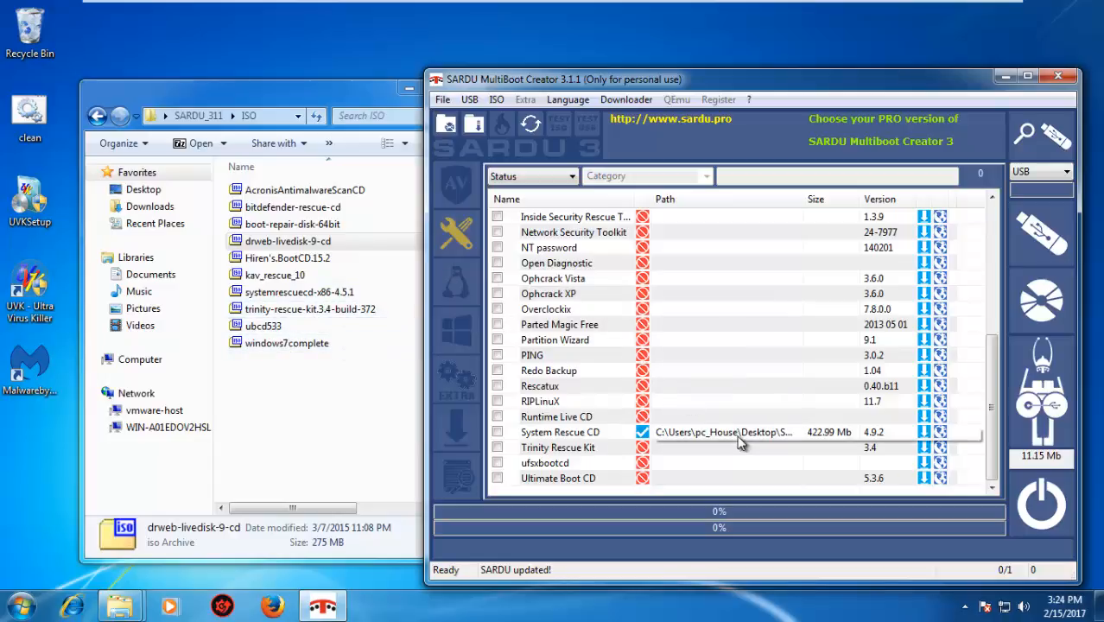
Link the Ultimate Boot CD entry to the ubcd533 ISO using Search ISO
right_click(642, 480)
left_click(677, 446)
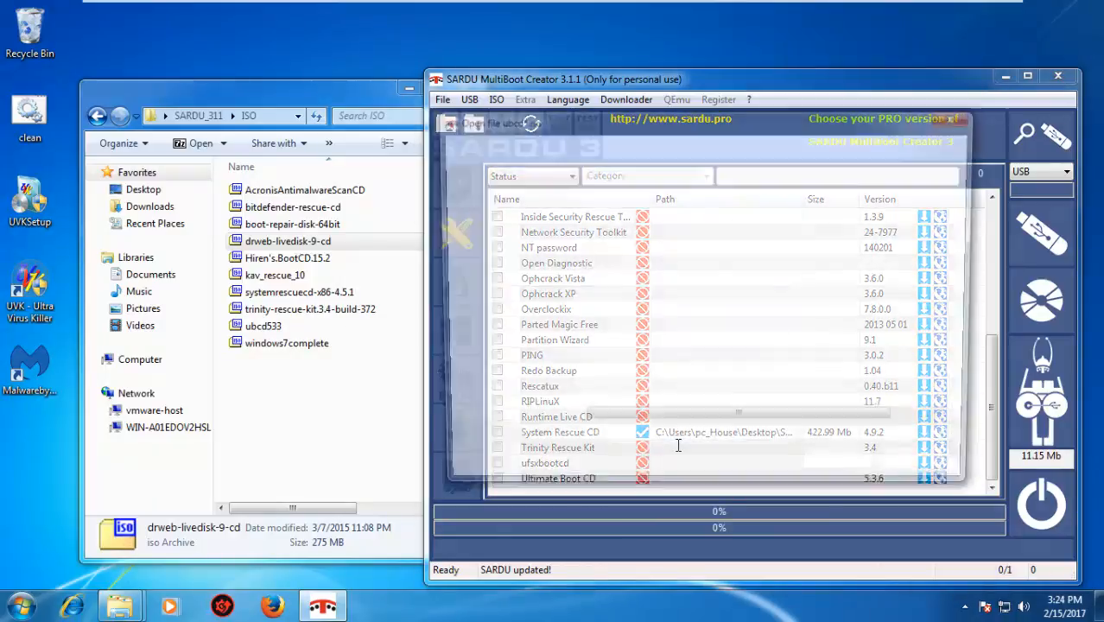
double_click(621, 214)
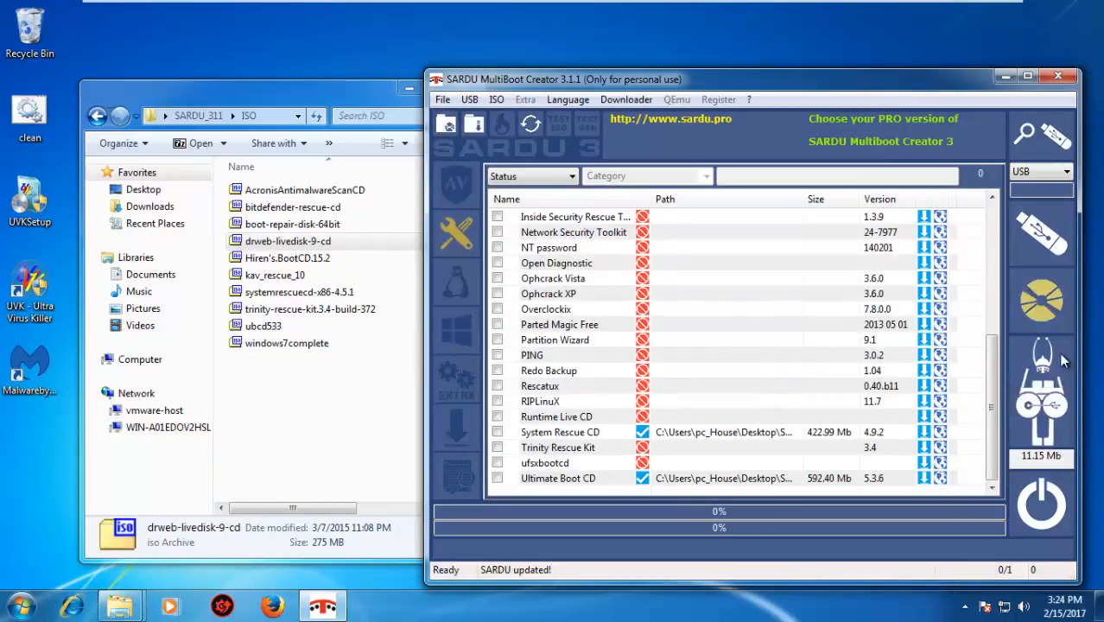
Link the Parted Magic Free entry to trinity-rescue-kit.3.4-build-372 using Search ISO and accept the file choice
left_click_drag(992, 352, 1000, 282)
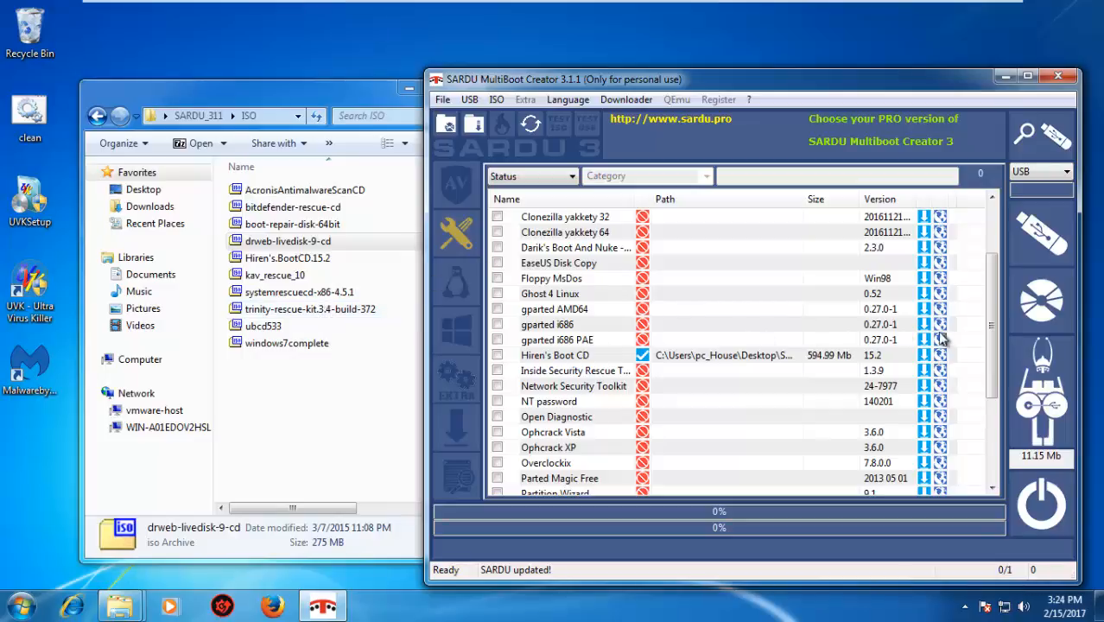
left_click_drag(992, 303, 996, 438)
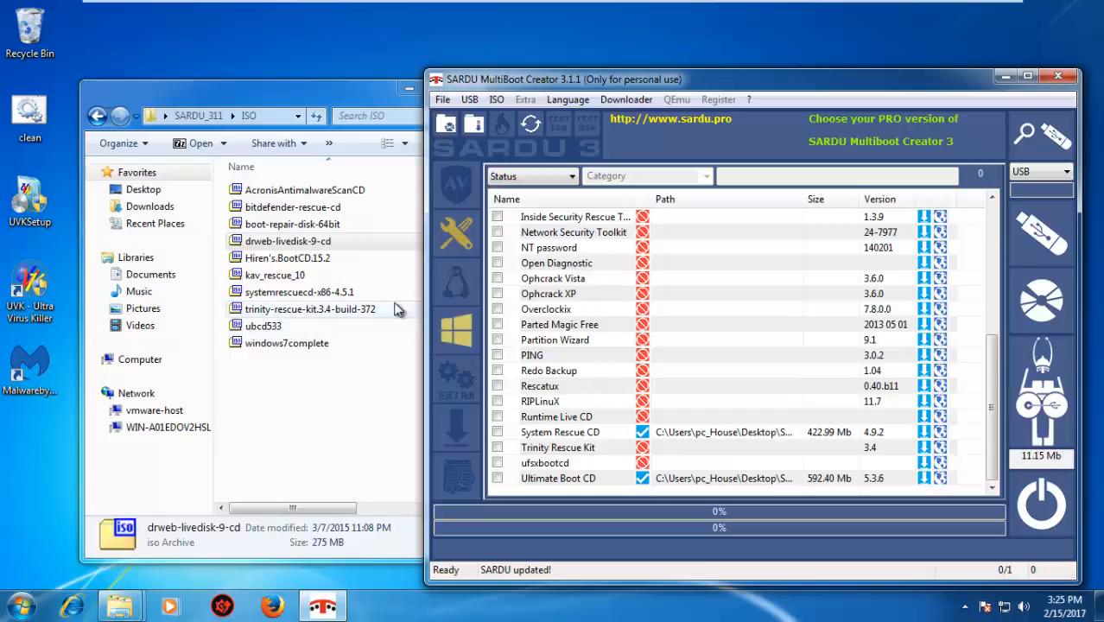
right_click(642, 327)
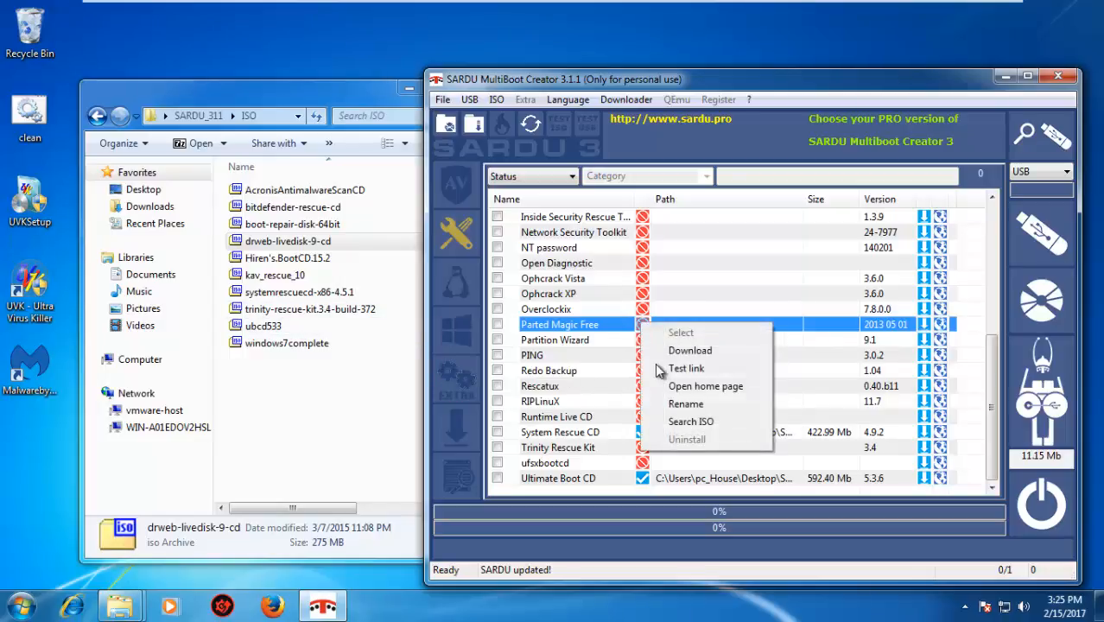
left_click(680, 427)
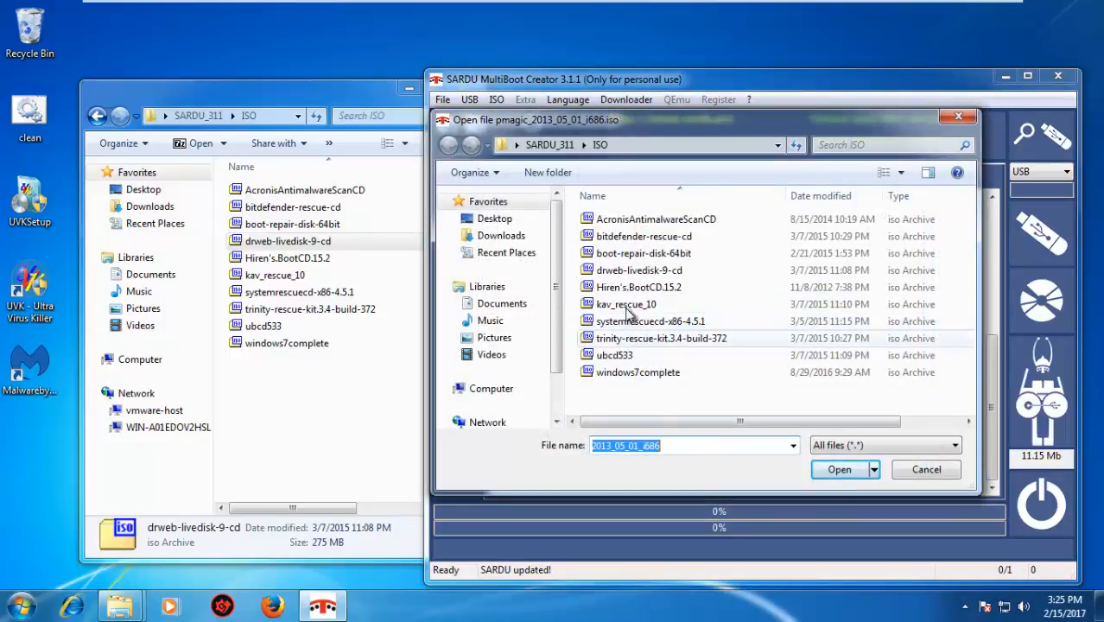
left_click(660, 339)
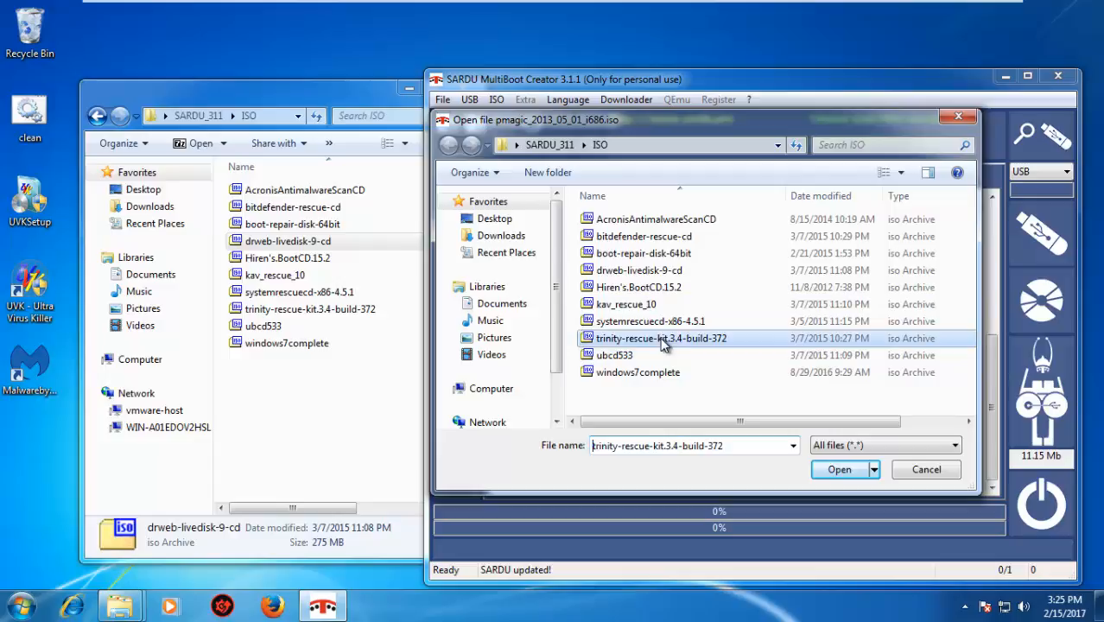
left_click(843, 469)
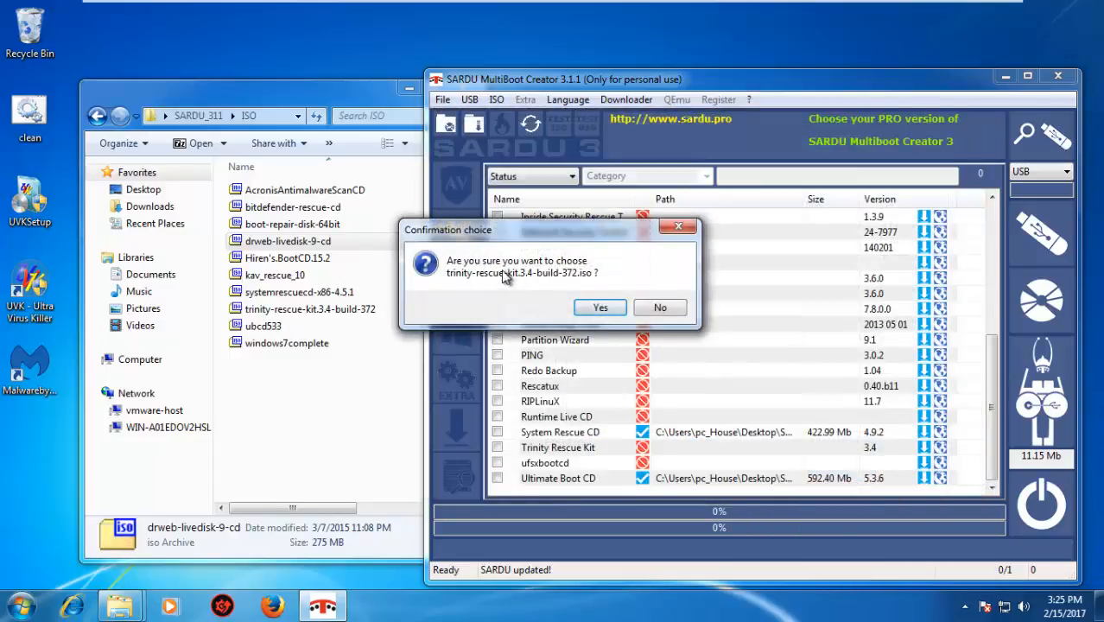
left_click(600, 309)
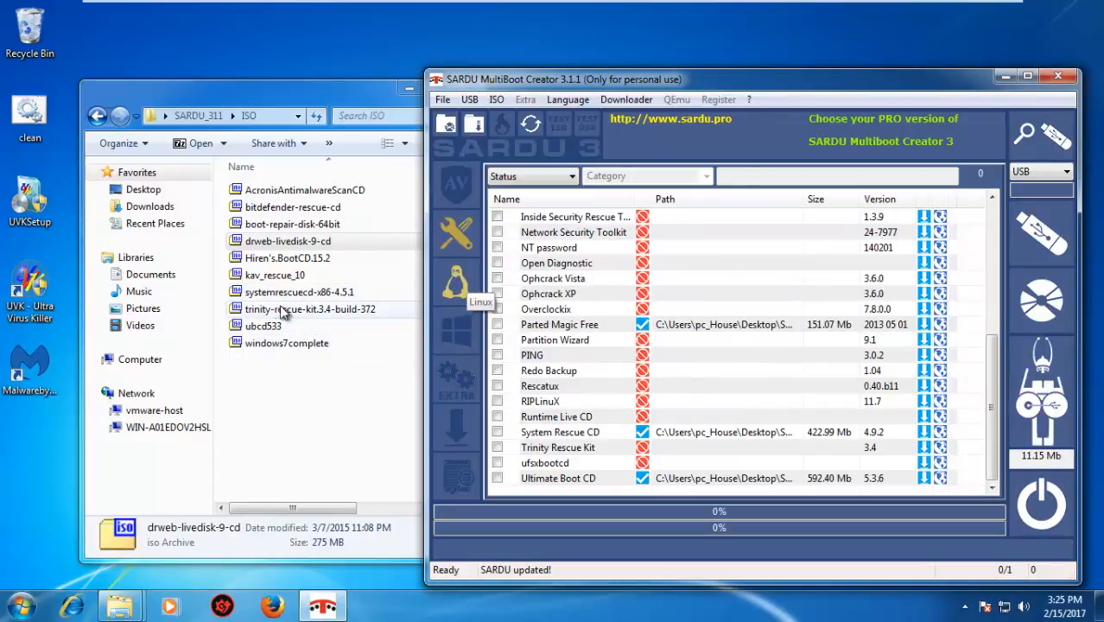
Check the boot-repair-disk-64bit file in the ISO folder and link it to the Boot Repair Disk 64 bit entry using Search ISO
left_click(309, 226)
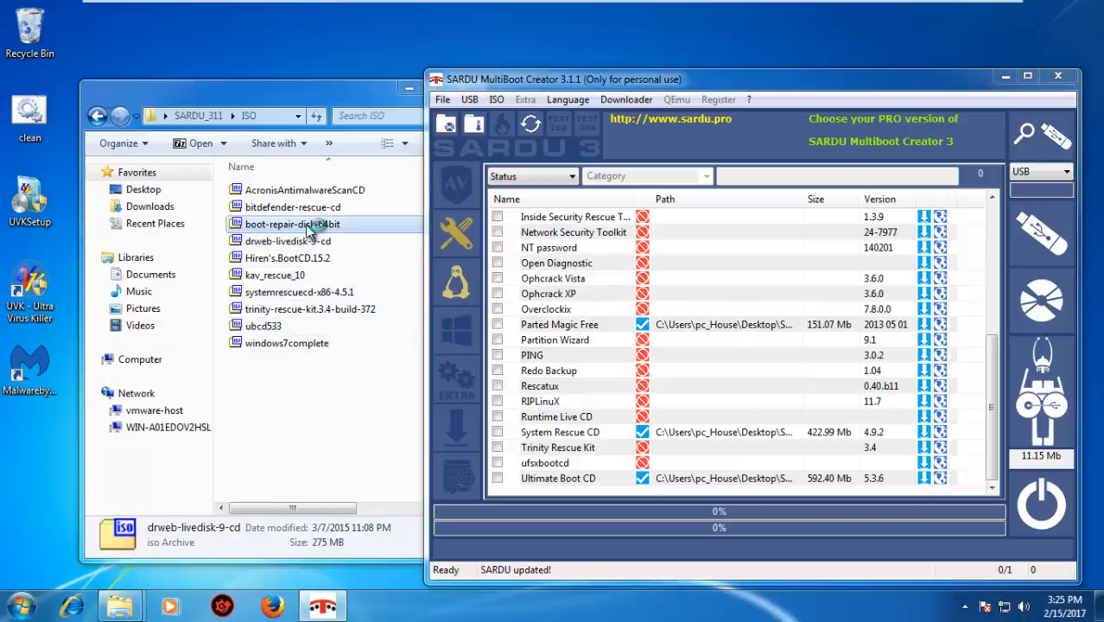
left_click(309, 226)
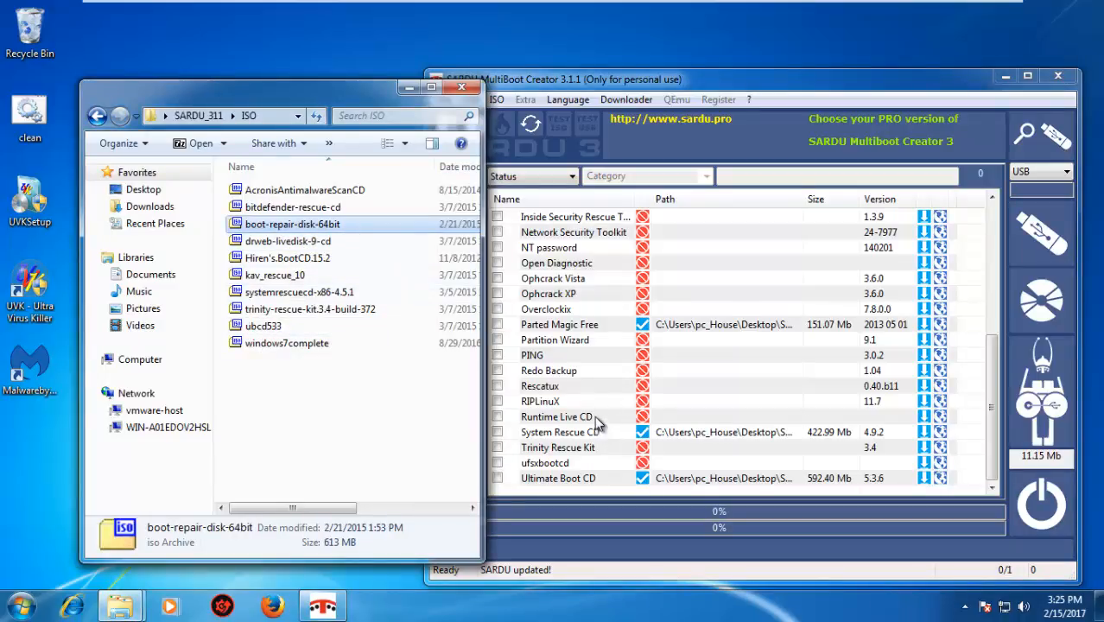
left_click(615, 396)
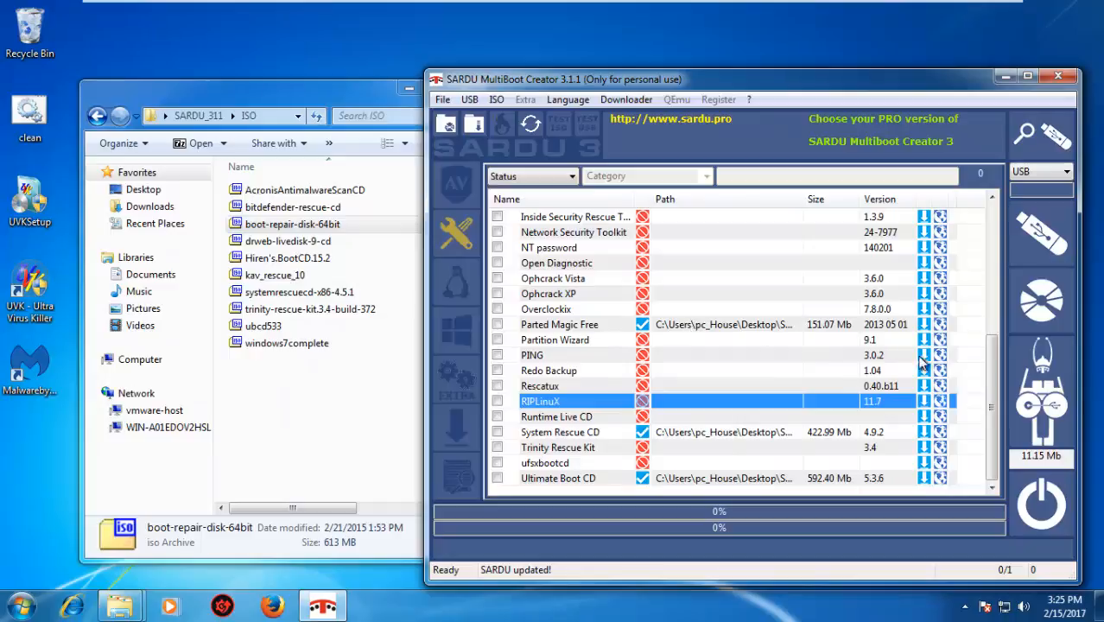
left_click_drag(993, 414, 990, 438)
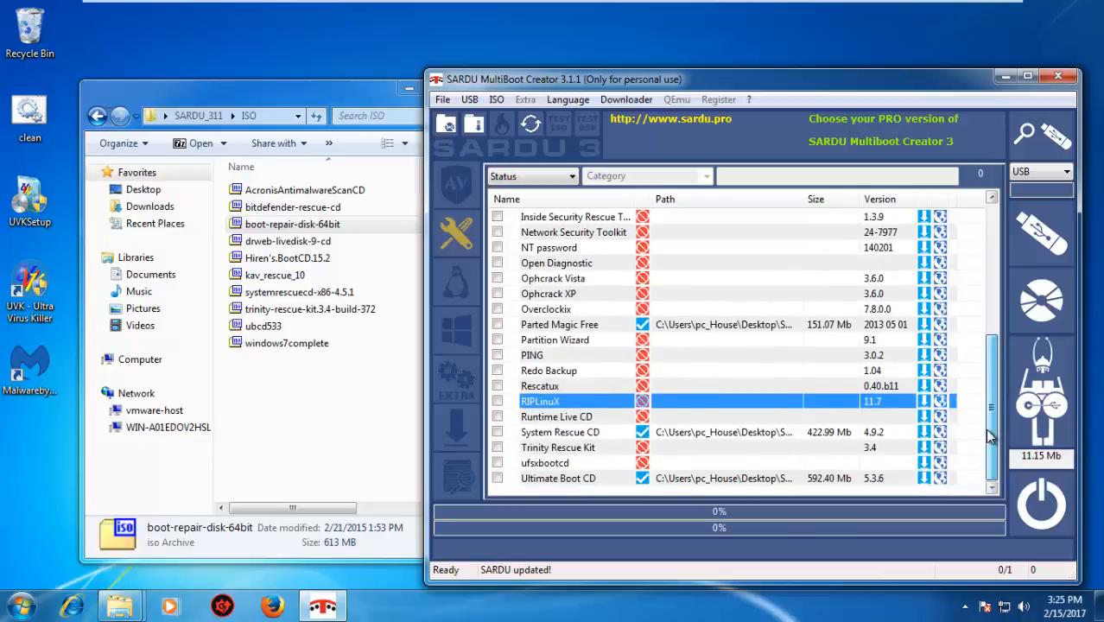
left_click_drag(992, 345, 993, 281)
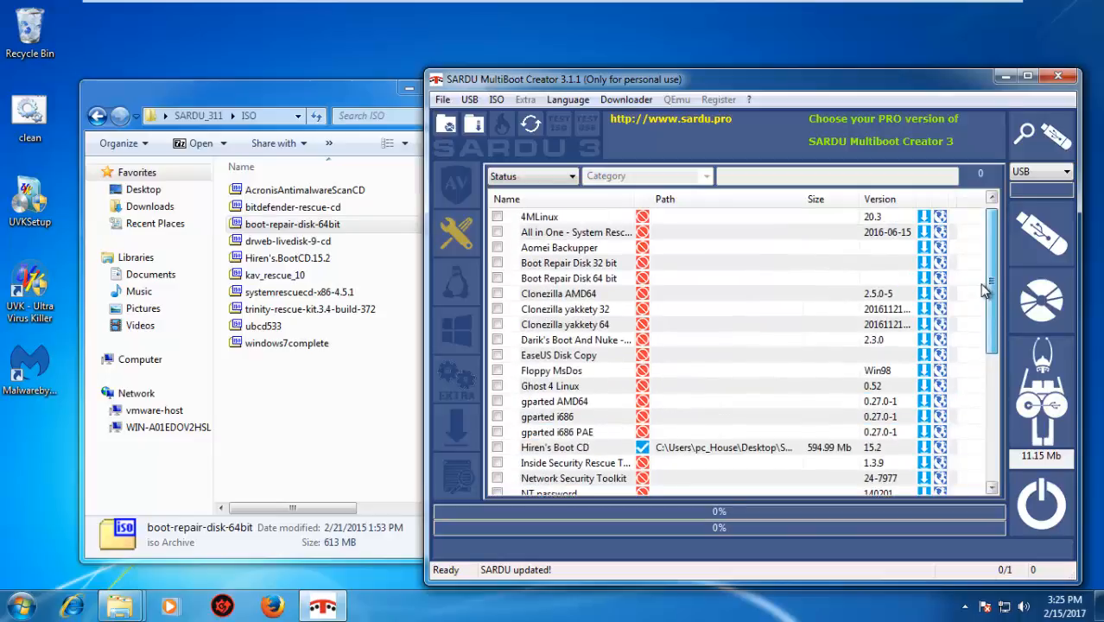
right_click(643, 279)
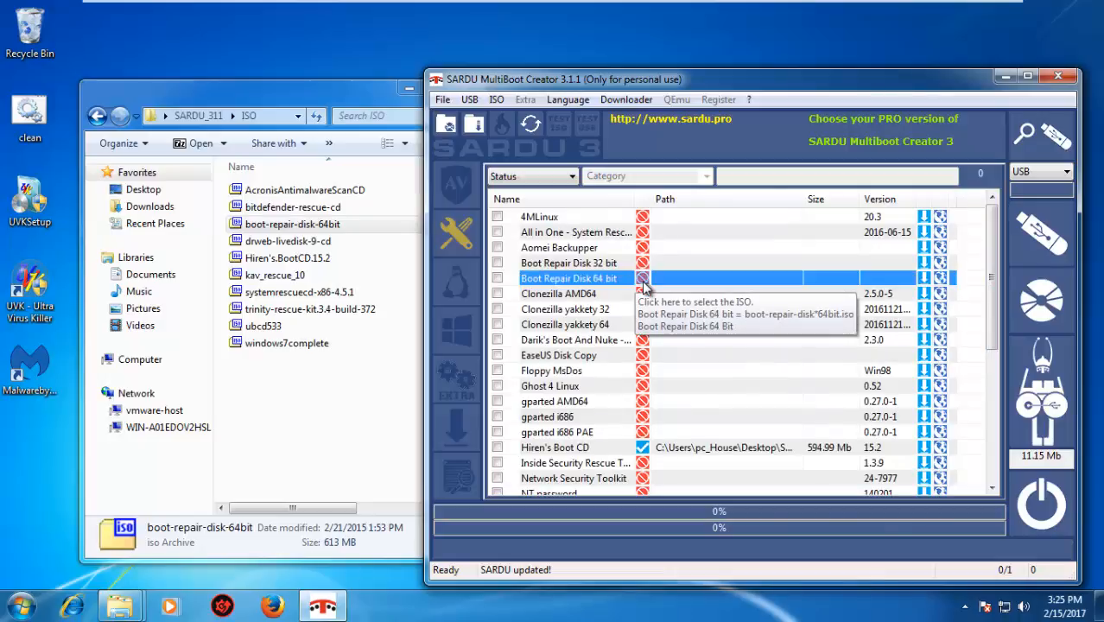
left_click(688, 383)
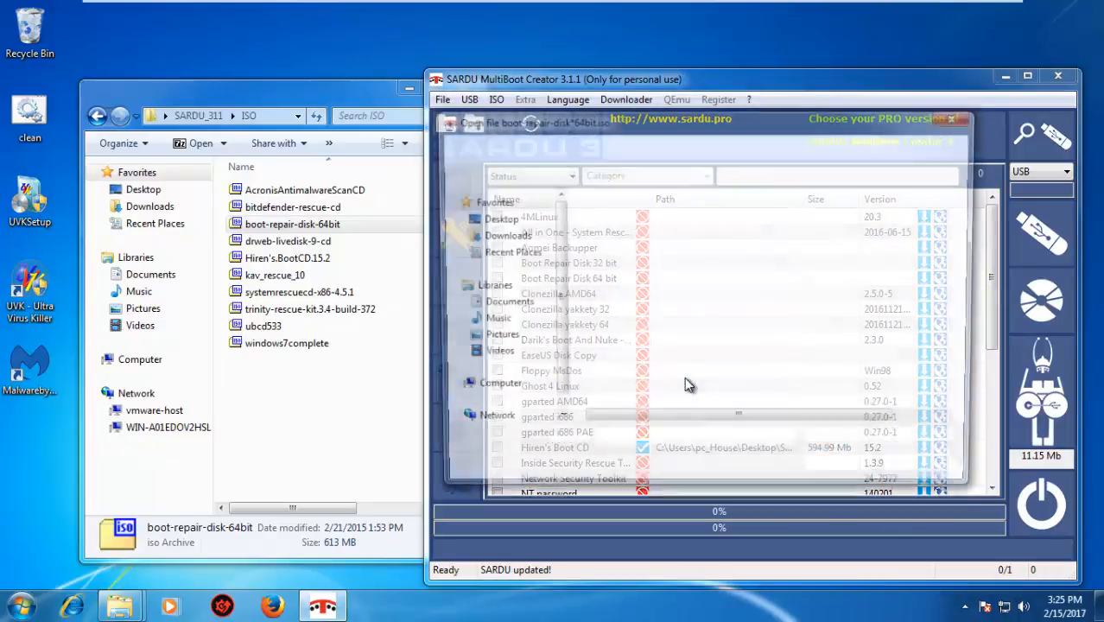
double_click(656, 219)
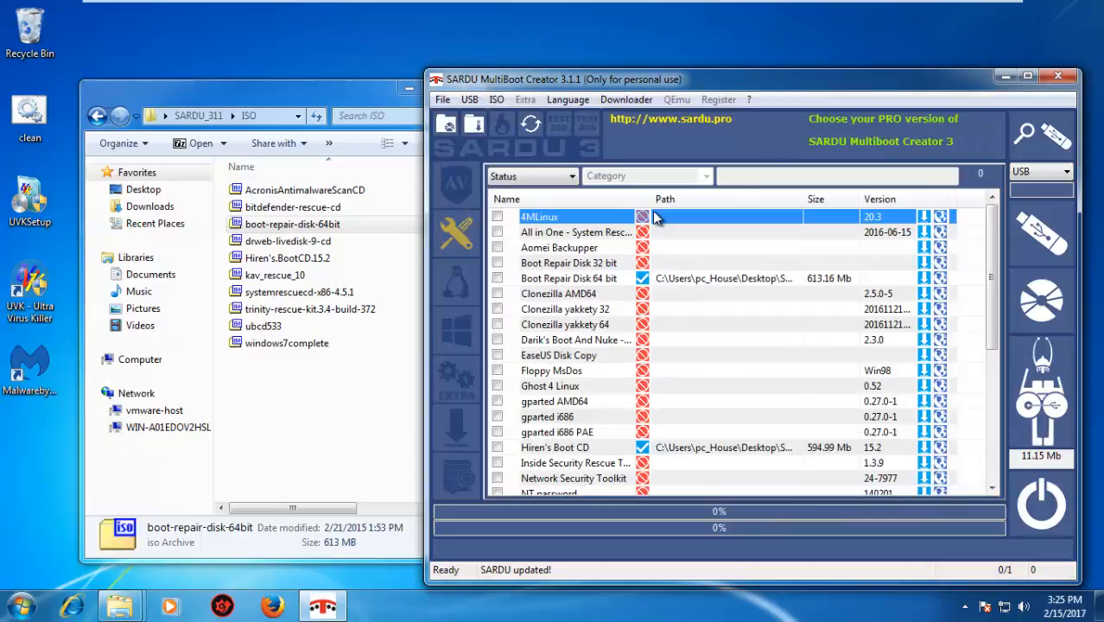
Go through the files in the ISO folder from AcronisAntimalwareScanCD to ubcd533 to check which are already linked
left_click(328, 192)
left_click(330, 209)
left_click(330, 225)
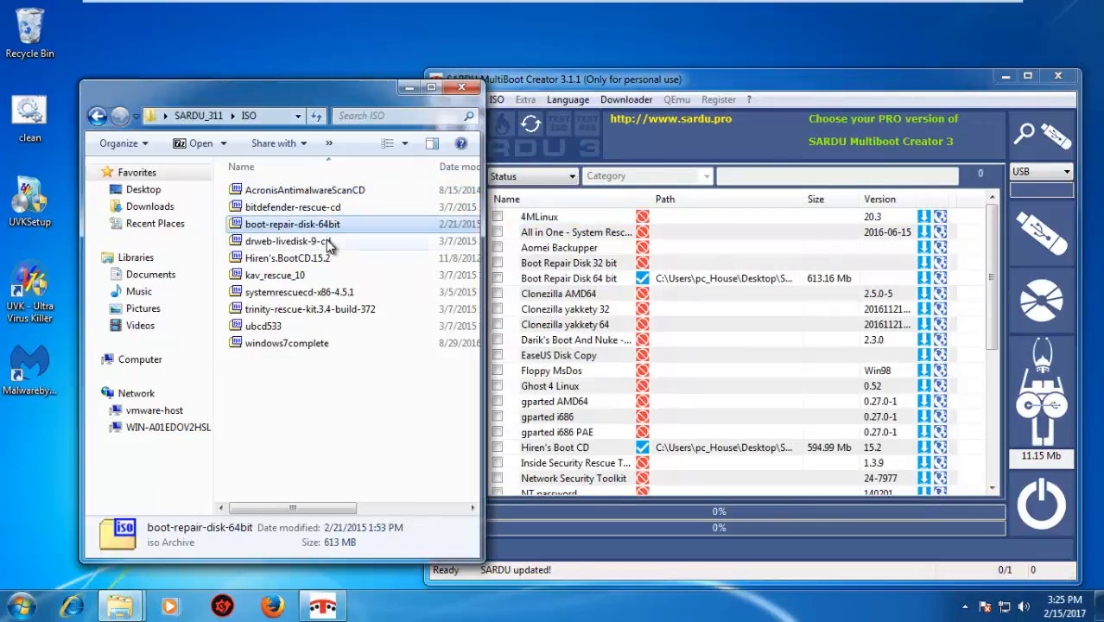
left_click(325, 241)
left_click(330, 257)
left_click(323, 274)
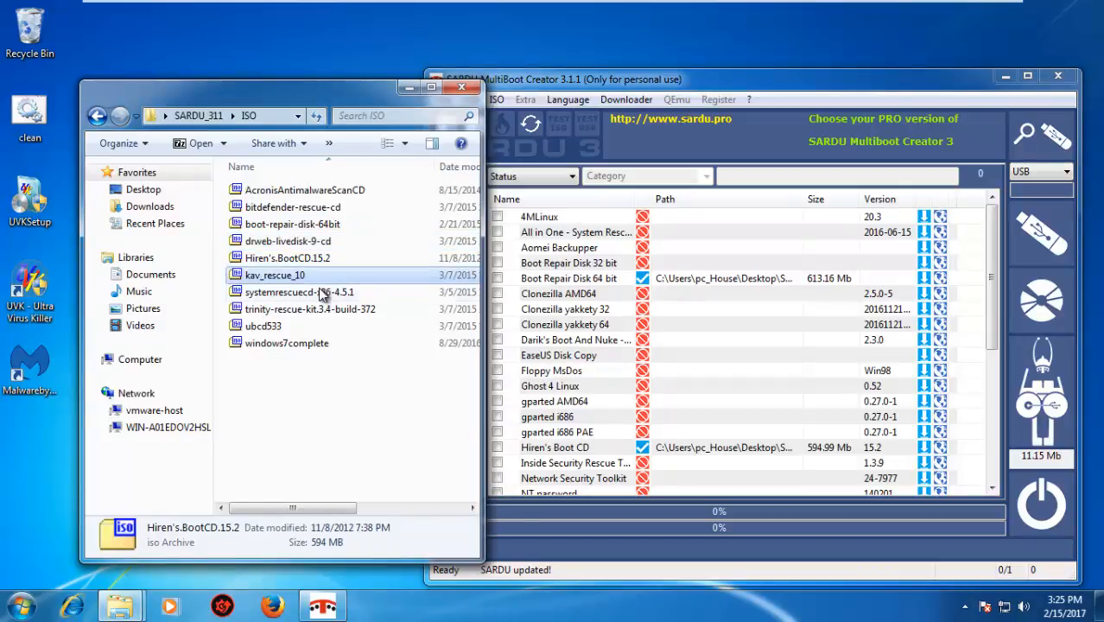
left_click(323, 294)
left_click(319, 310)
left_click(306, 326)
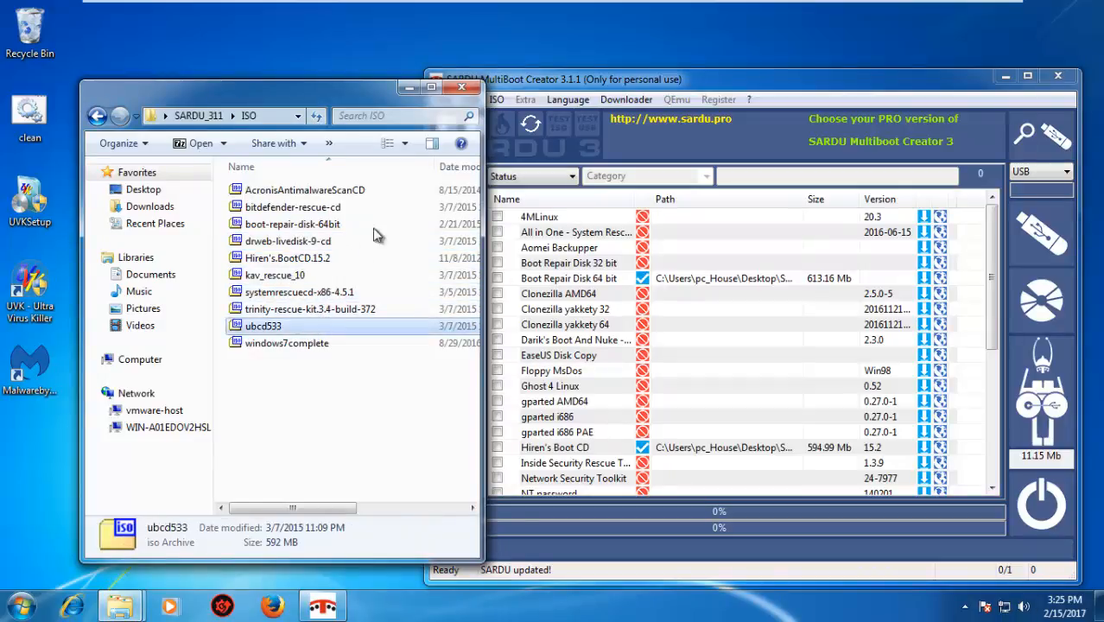
Switch SARDU to the Windows category and link the Windows XP x64 entry to windows7complete using Search ISO, accepting the file choice
left_click(683, 101)
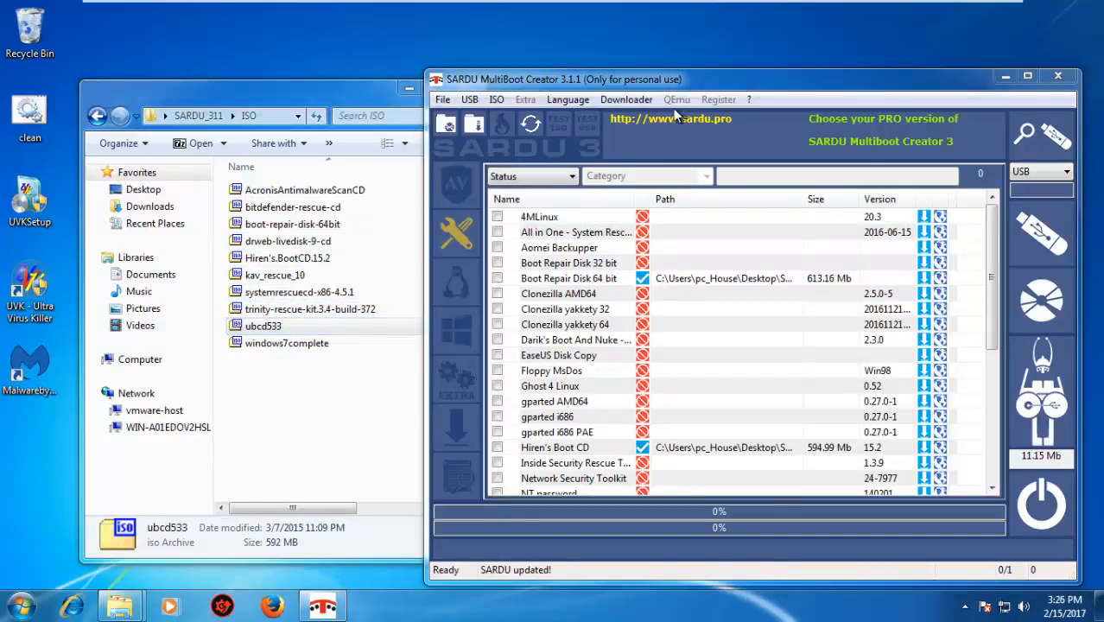
left_click(476, 325)
left_click(463, 285)
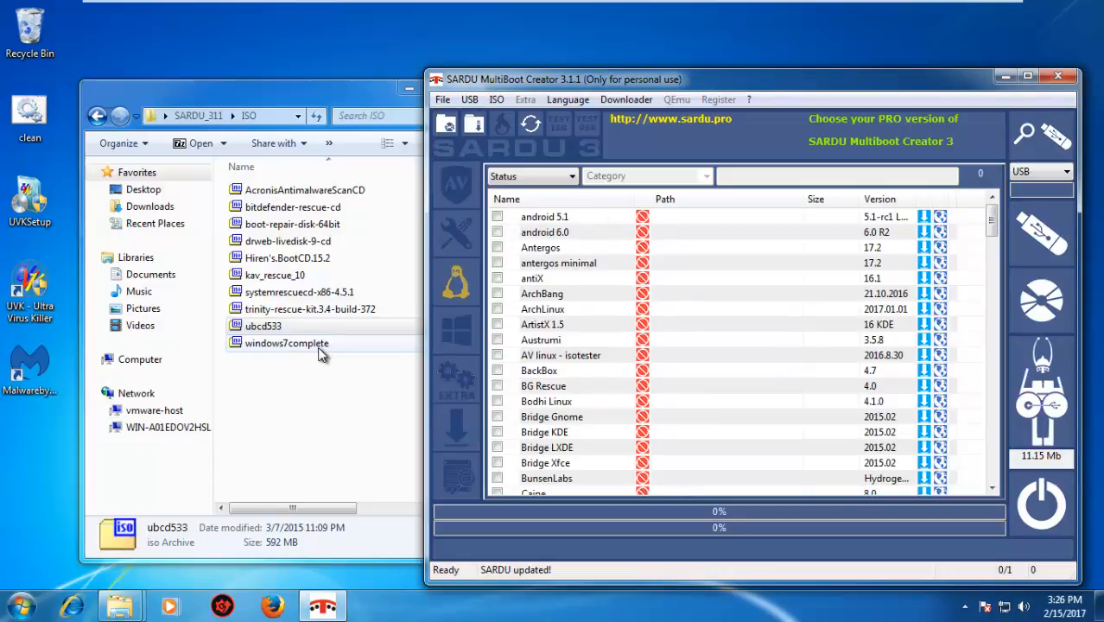
left_click(456, 332)
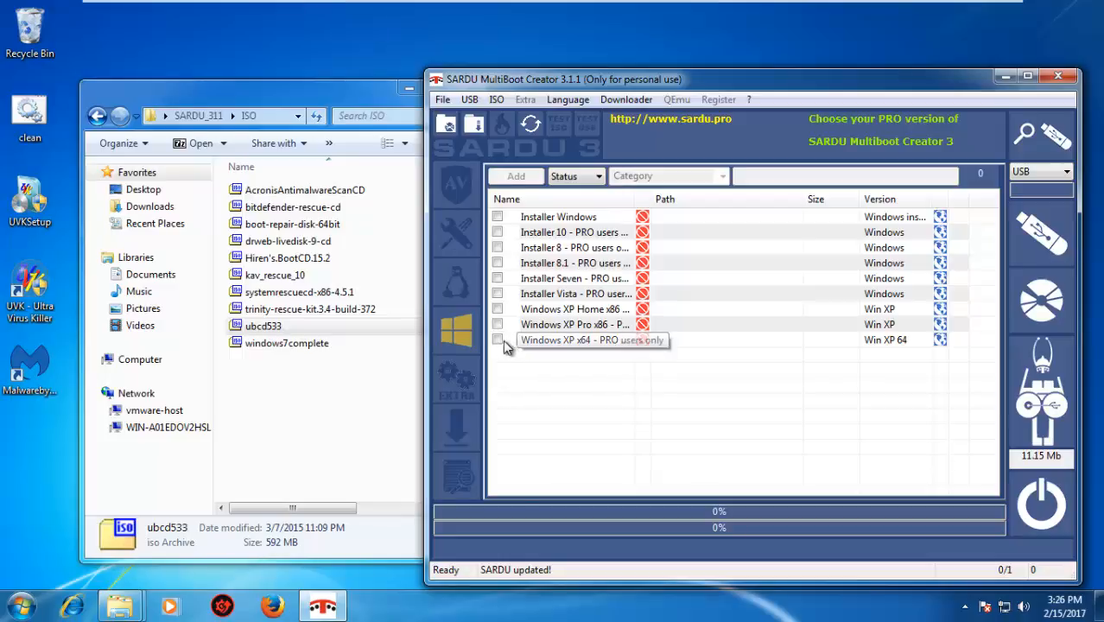
right_click(642, 342)
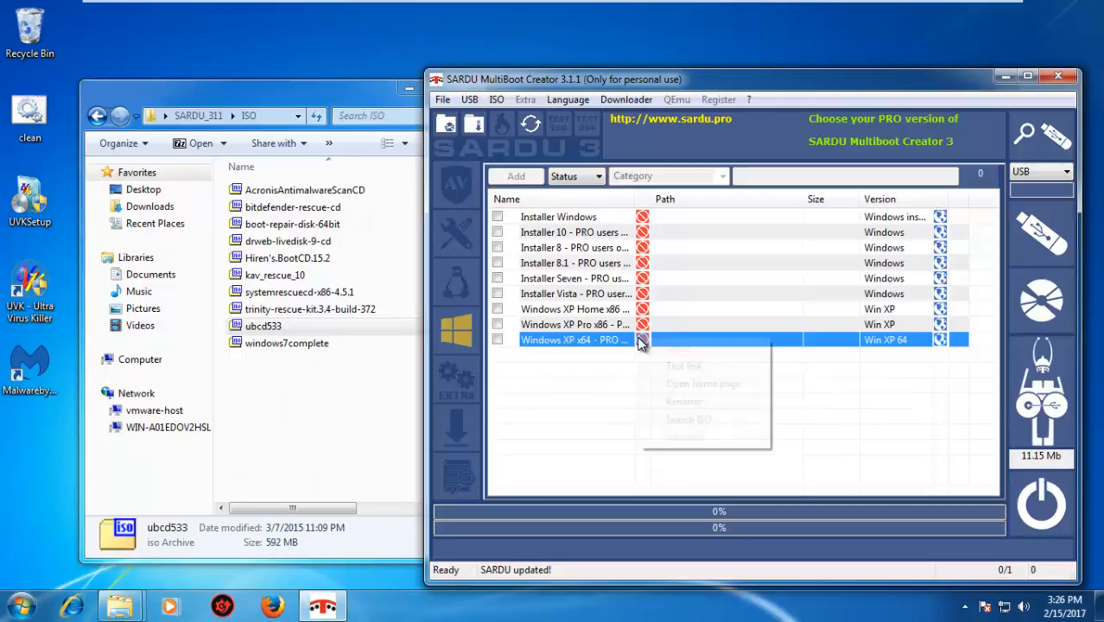
left_click(682, 419)
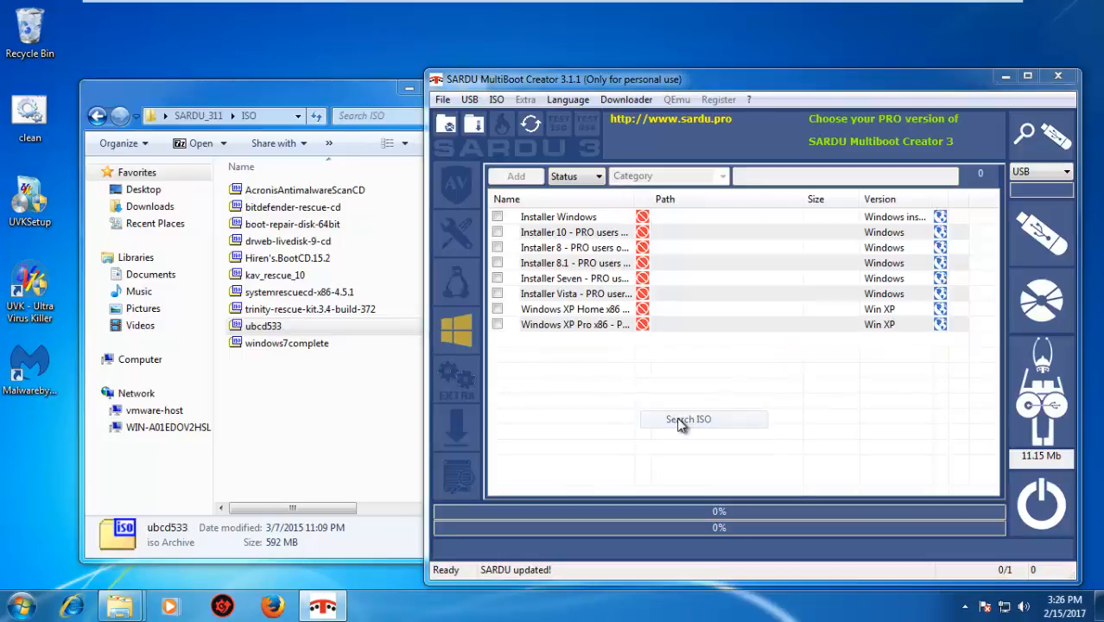
double_click(658, 371)
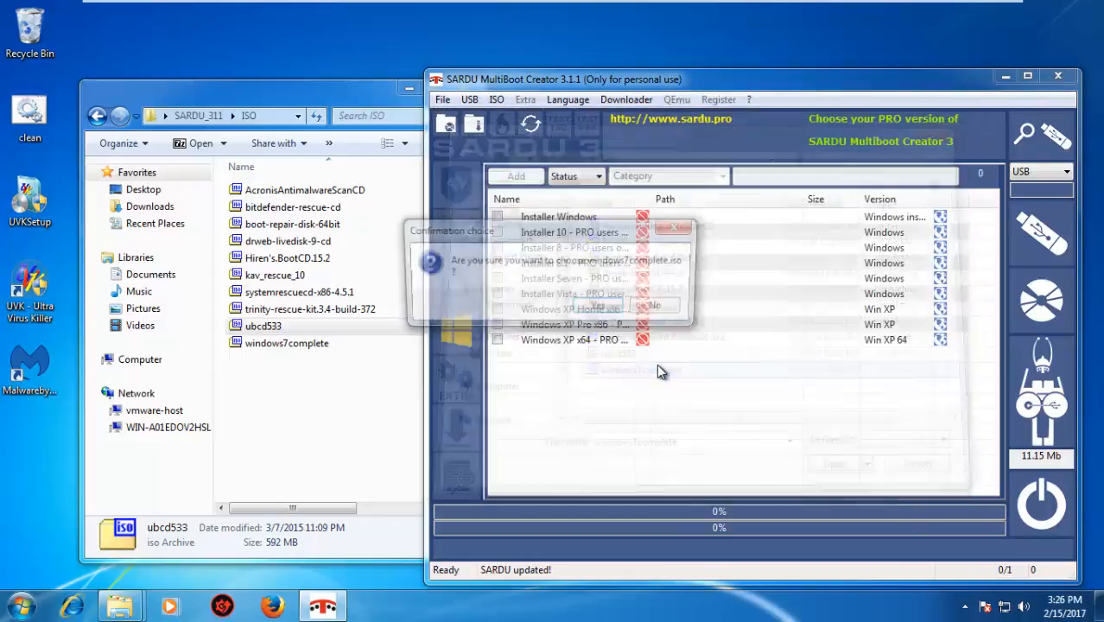
left_click(605, 309)
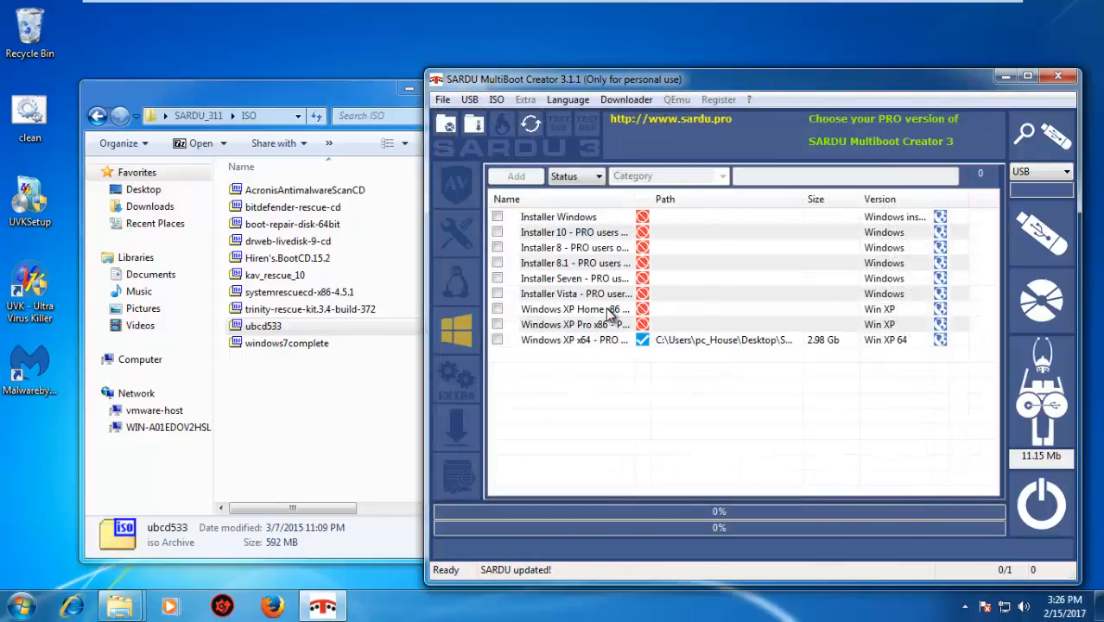
Return to the Antivirus category and build the SARDU ISO, saving it as allinone in the Documents library
left_click(466, 178)
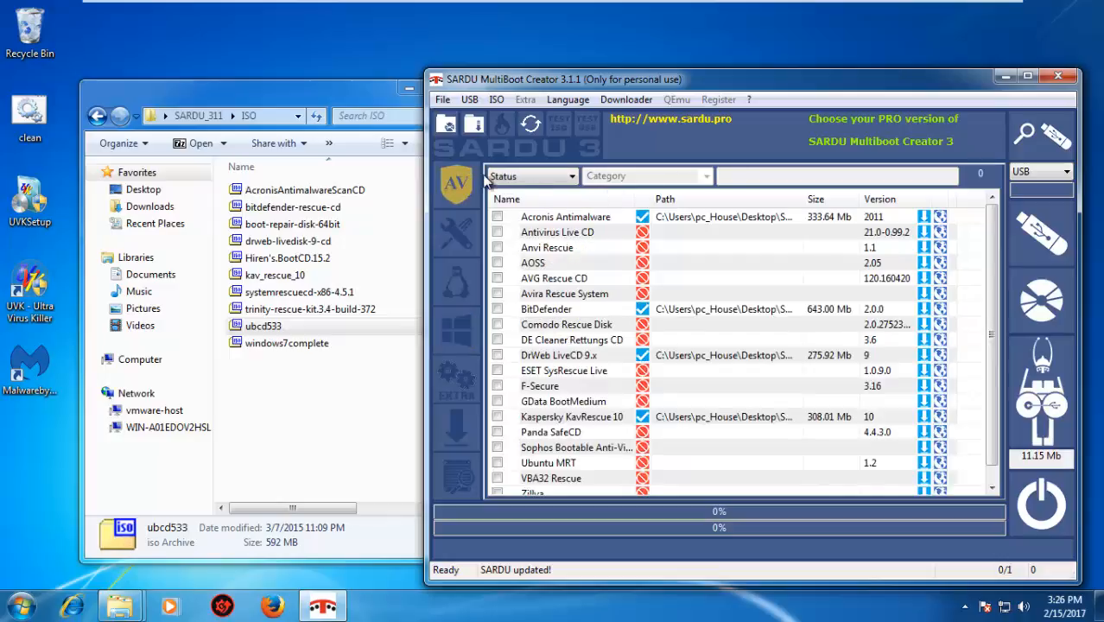
left_click(1039, 303)
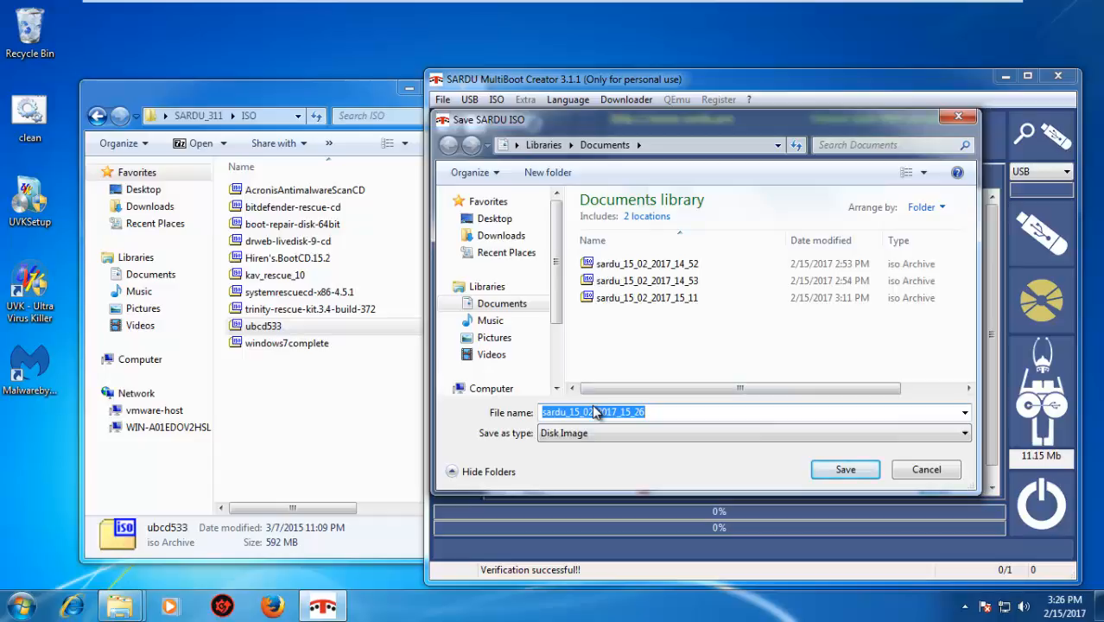
type("allinone")
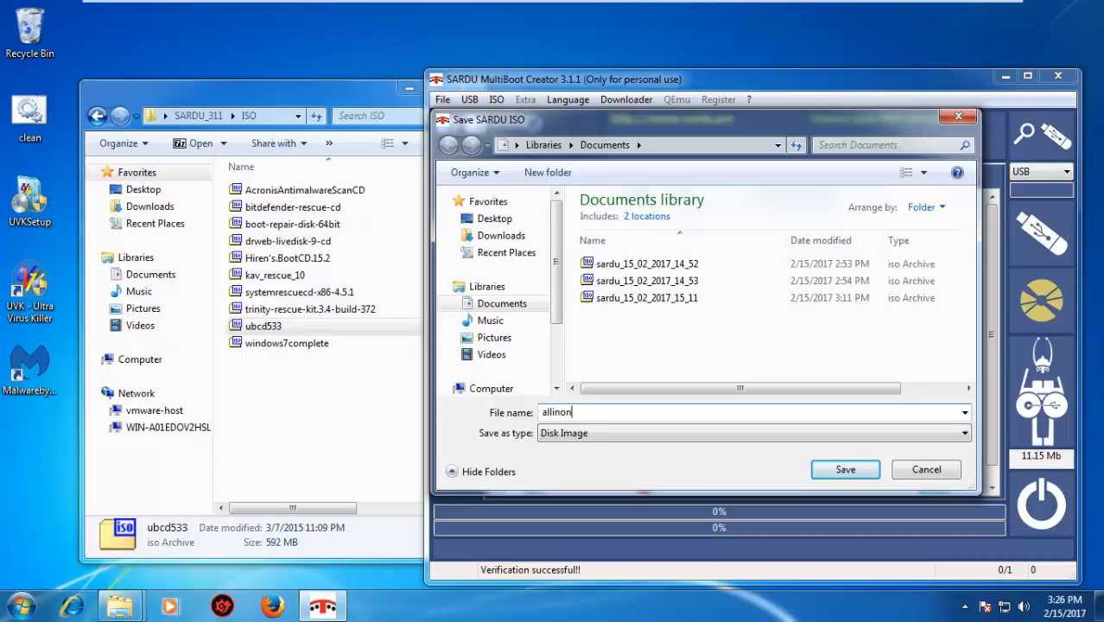
left_click(860, 466)
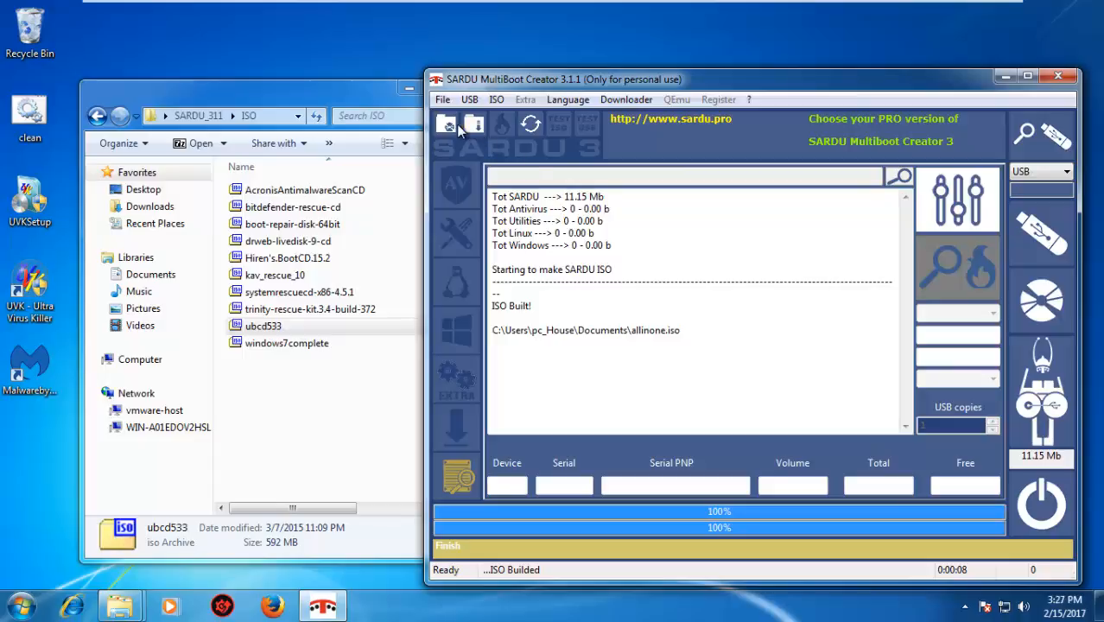
left_click(1040, 390)
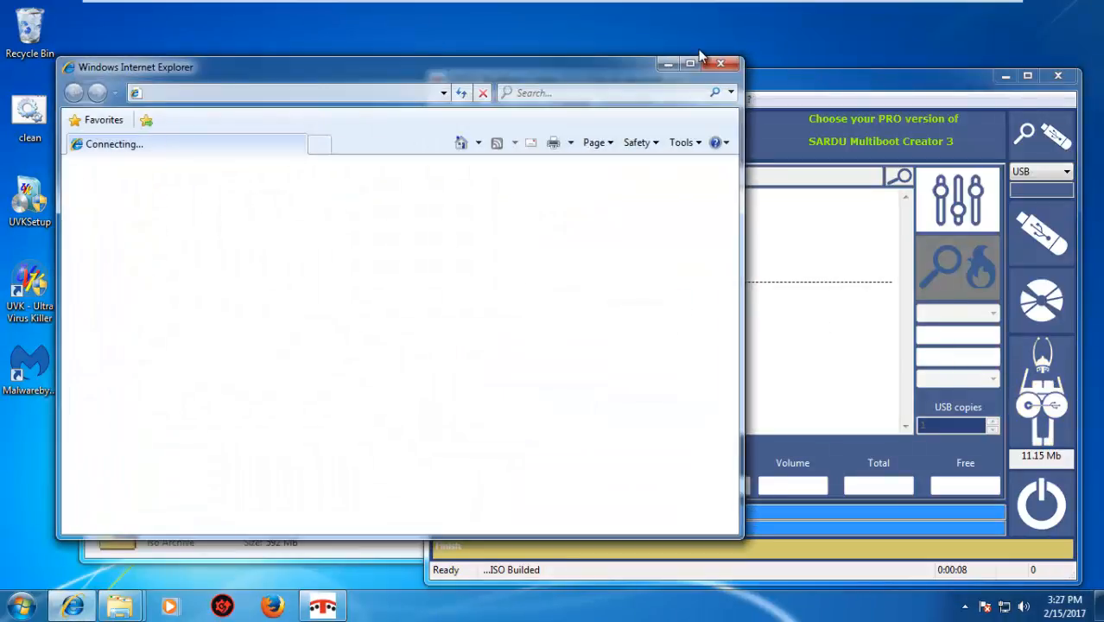
left_click(722, 66)
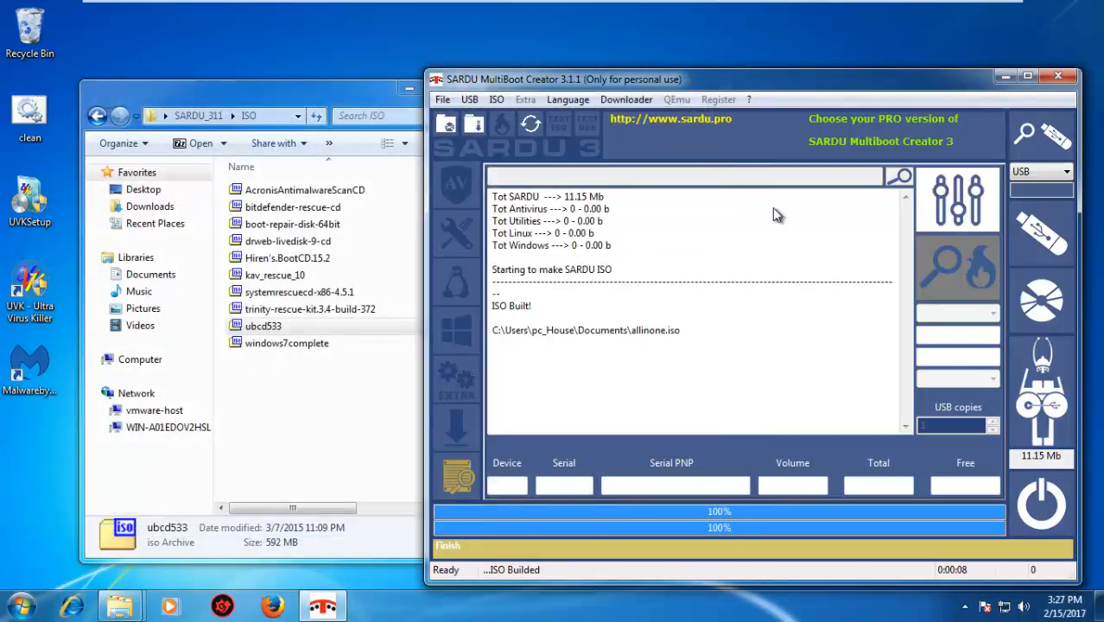
left_click(455, 426)
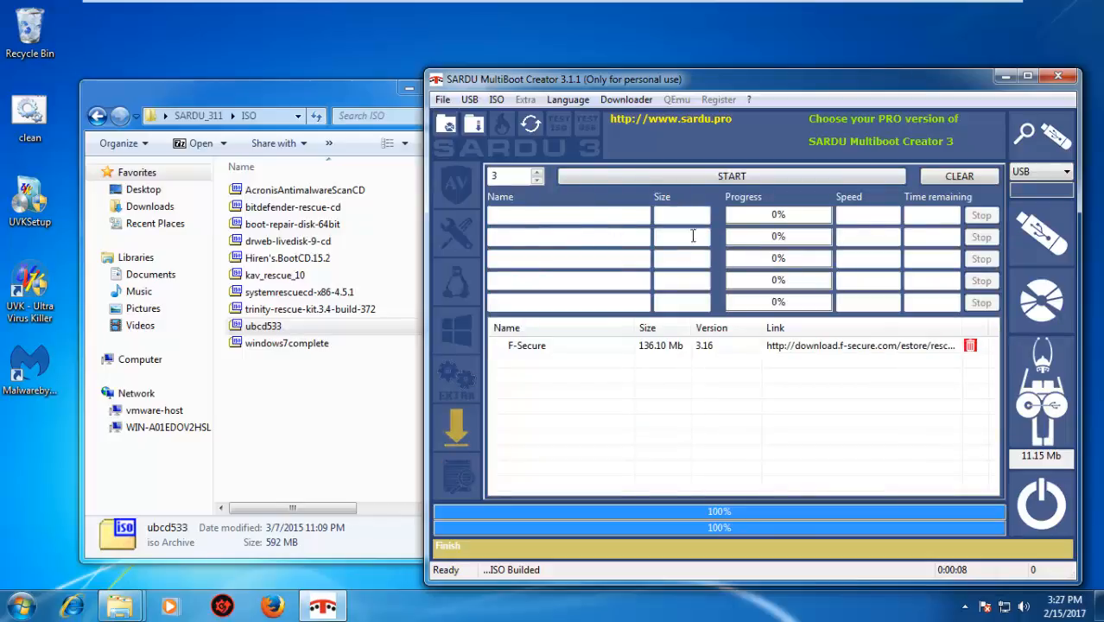
left_click(655, 346)
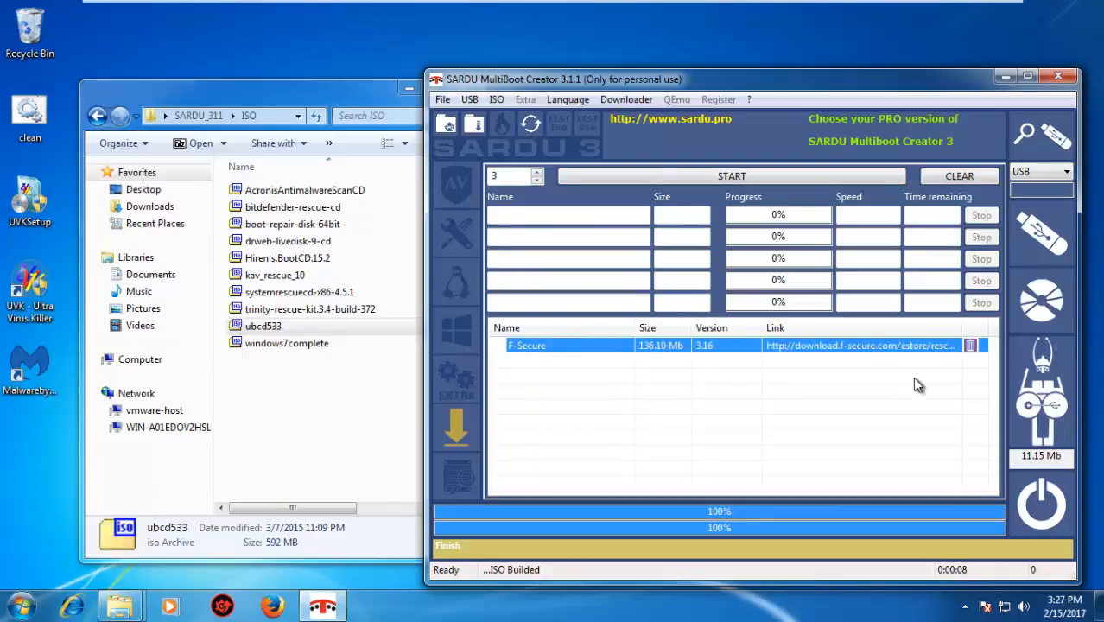
left_click(456, 184)
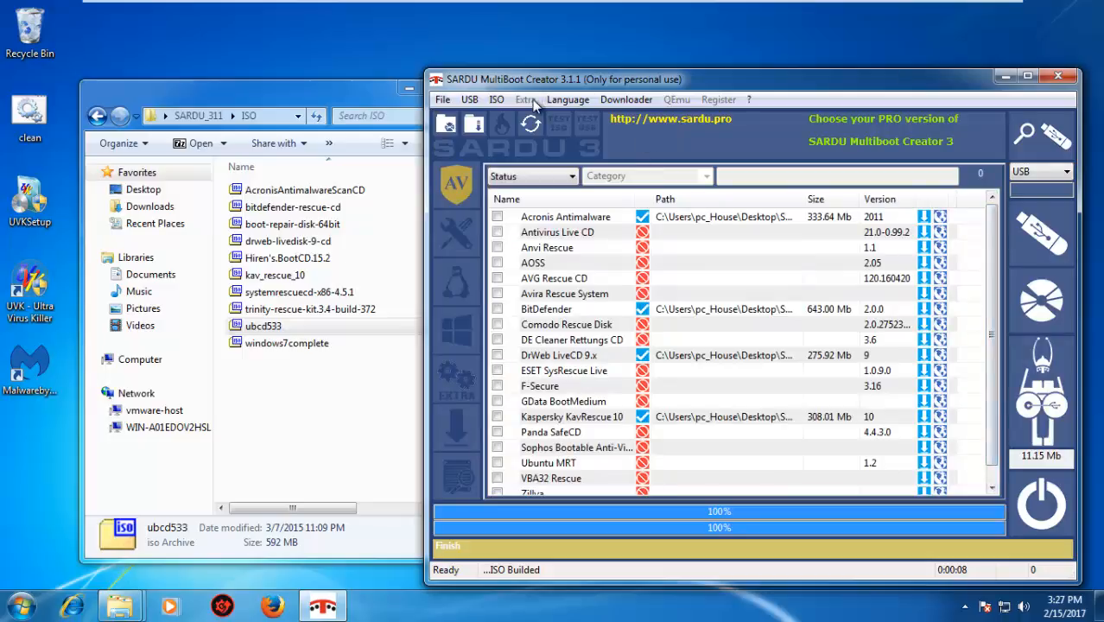
left_click(498, 101)
left_click(566, 136)
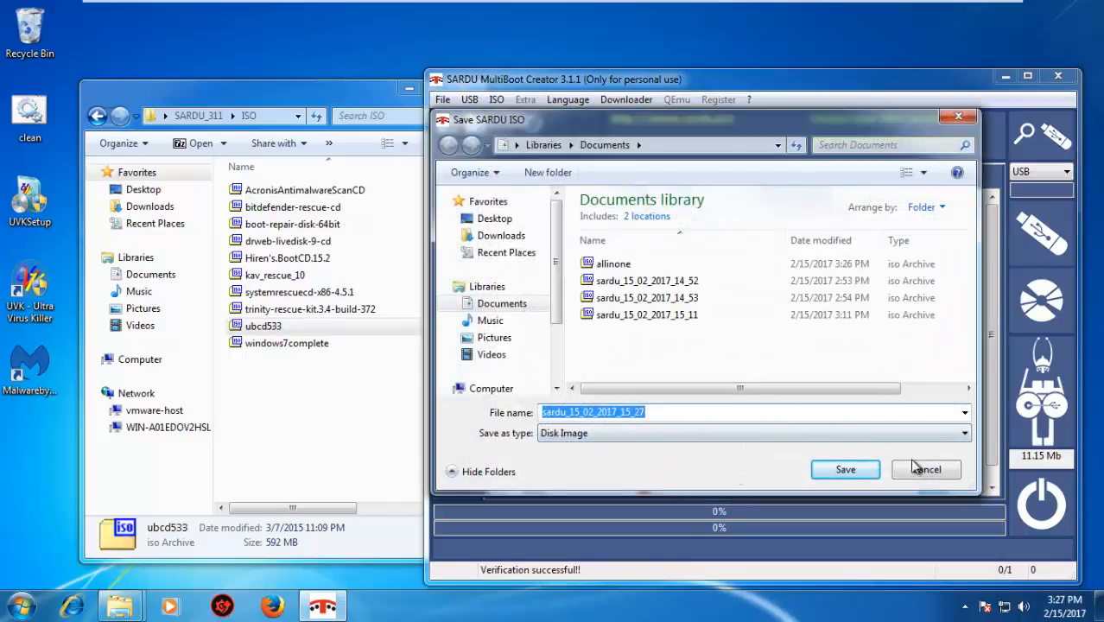
left_click(918, 468)
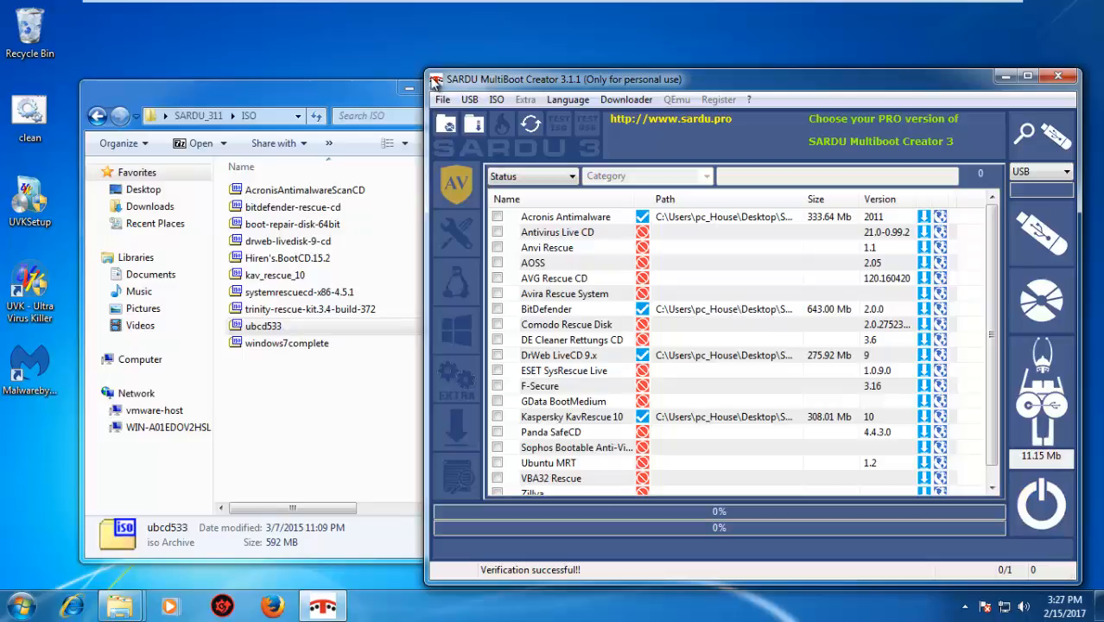
left_click(442, 99)
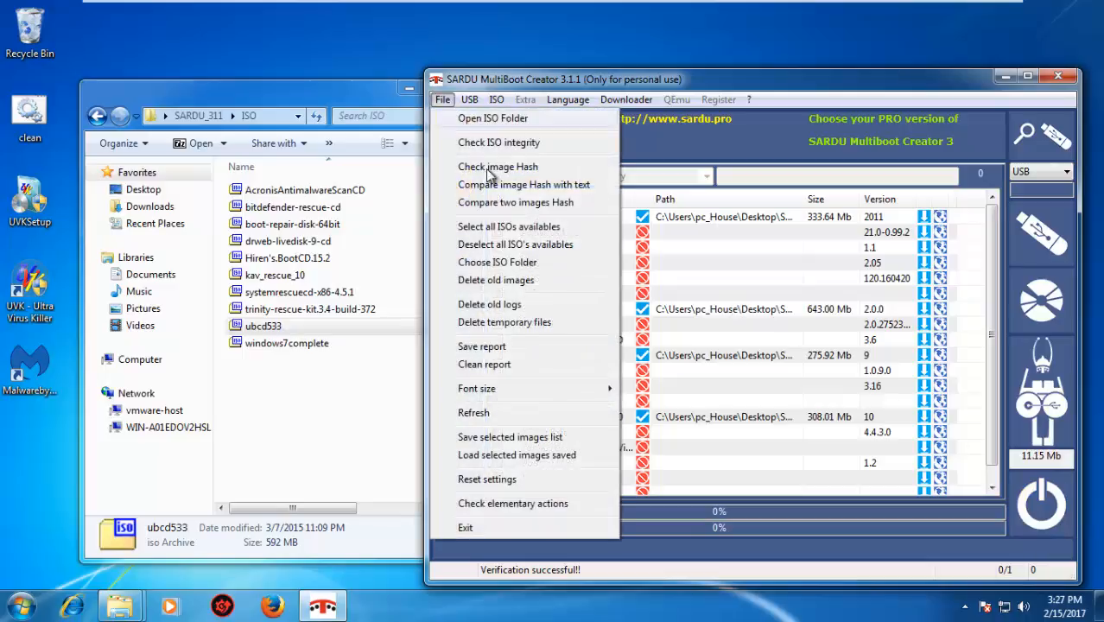
left_click(544, 142)
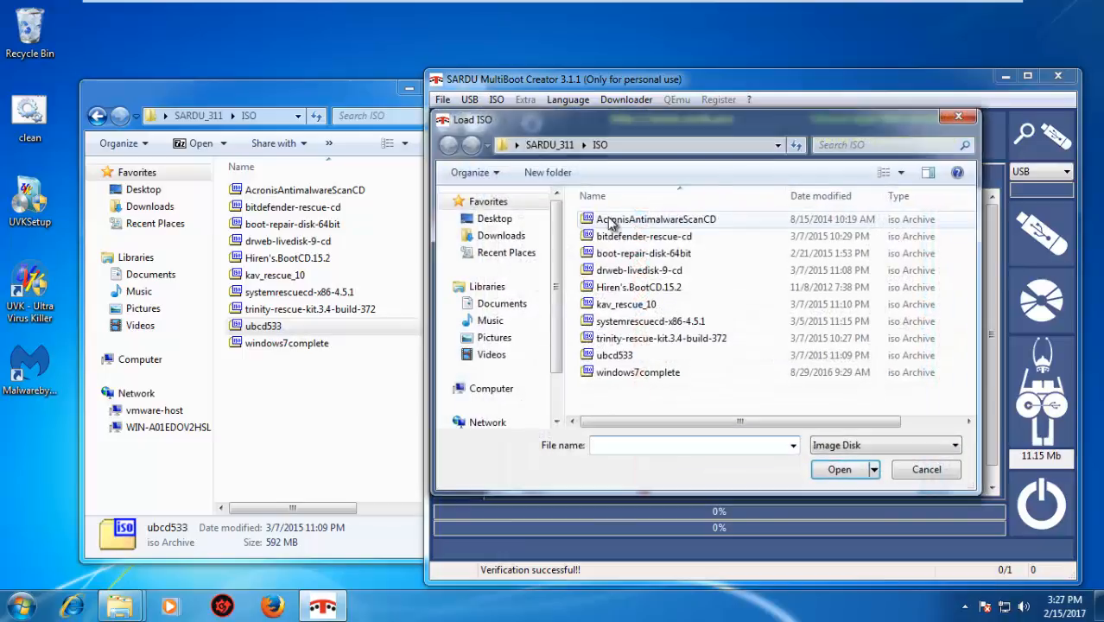
left_click(925, 469)
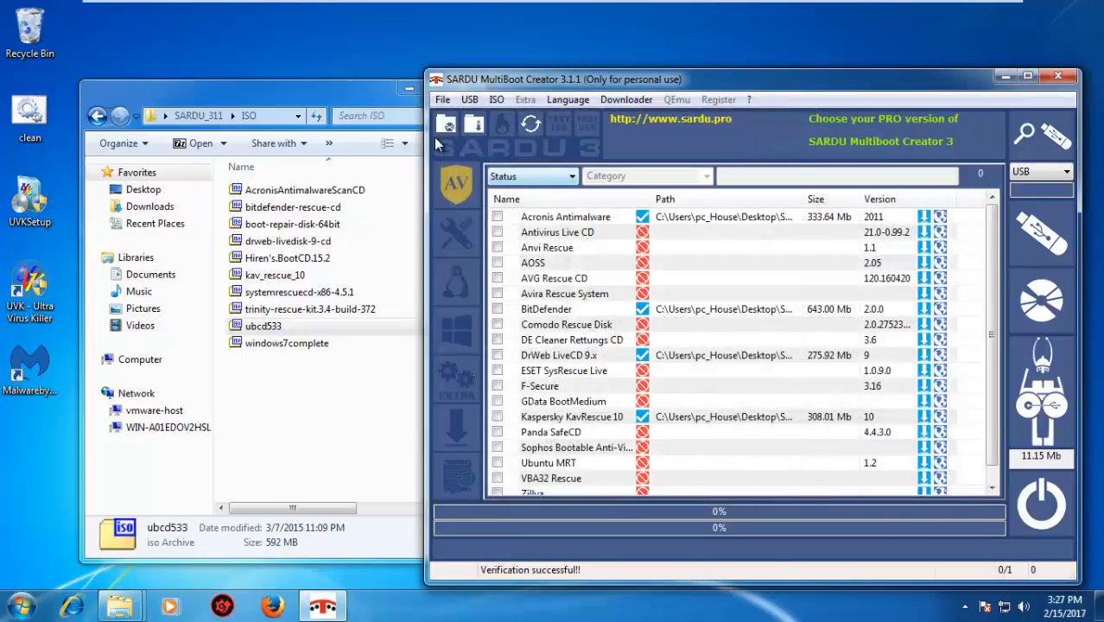
left_click(446, 125)
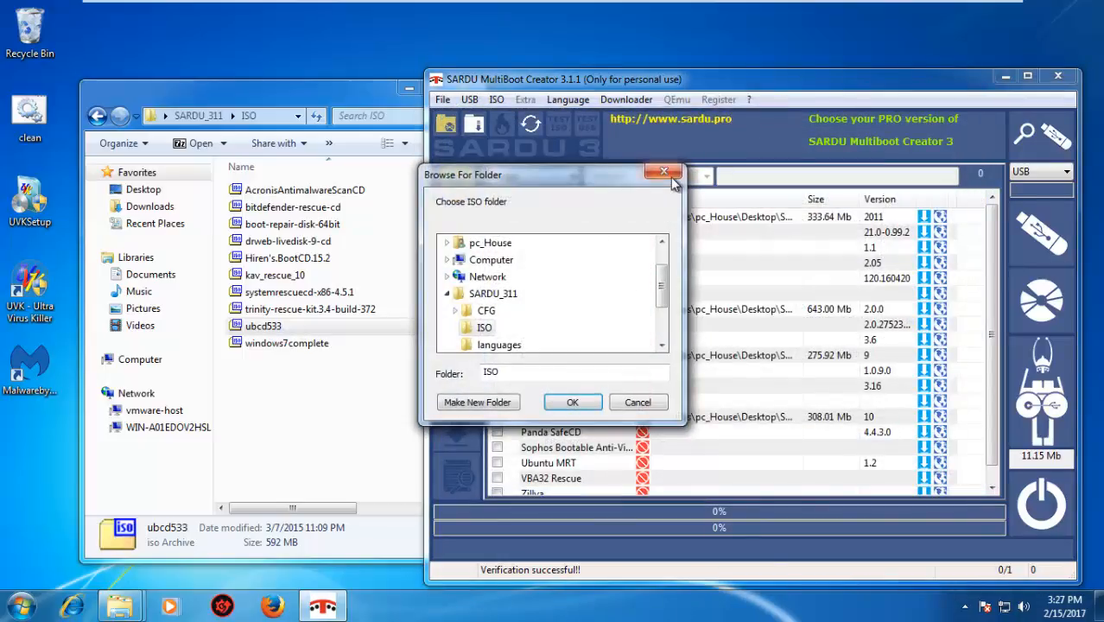
left_click(669, 175)
Select all available ISOs for inclusion in the multiboot image
left_click(443, 101)
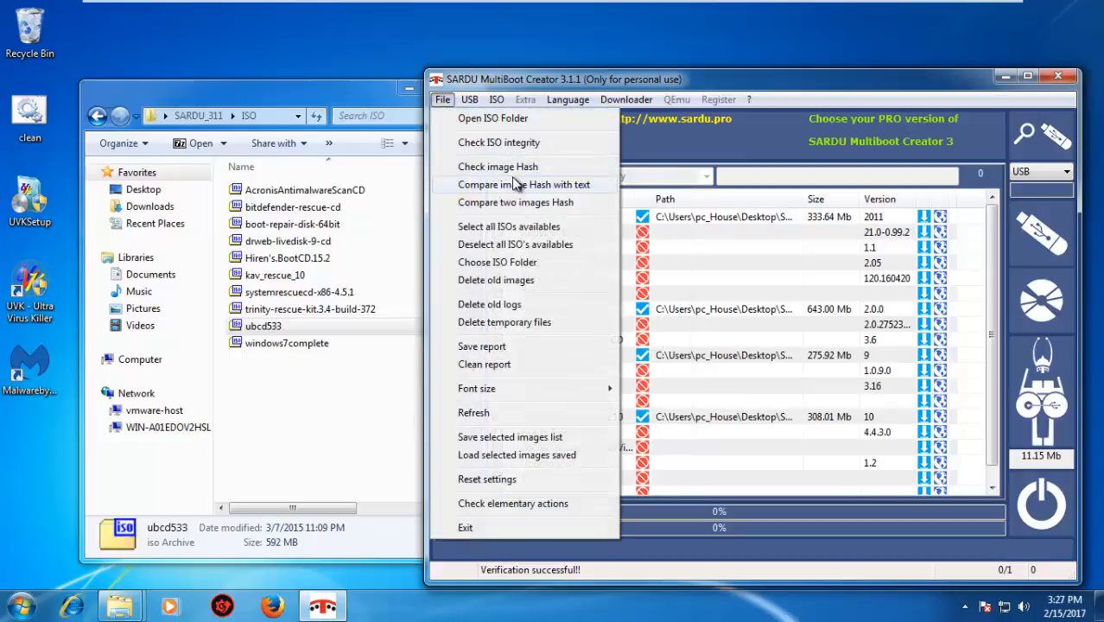
left_click(544, 226)
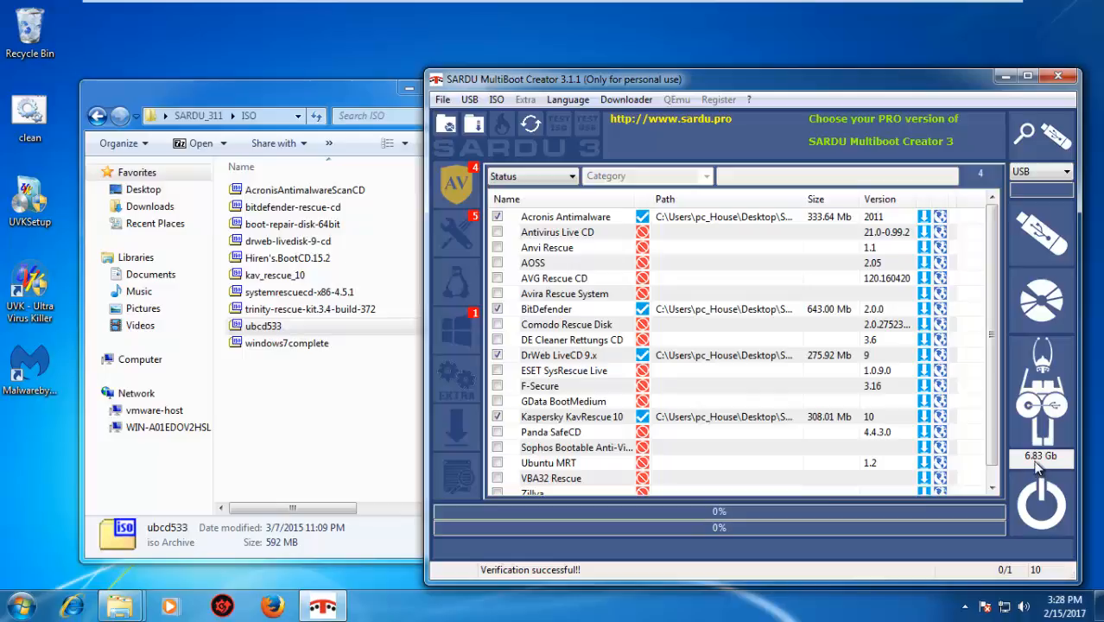
left_click(442, 100)
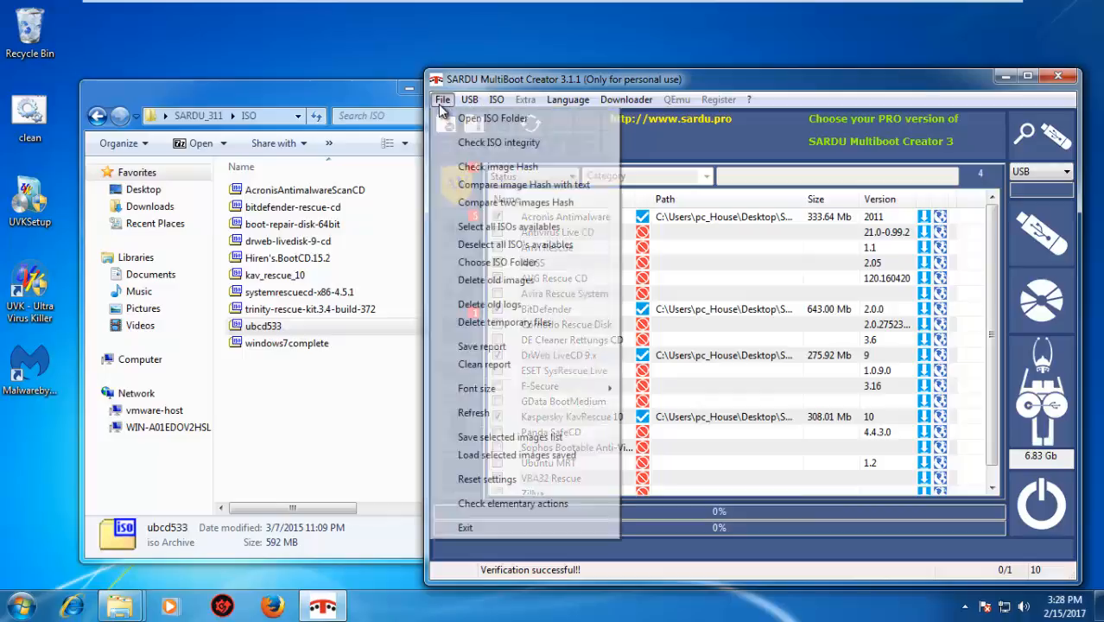
left_click(496, 100)
left_click(707, 82)
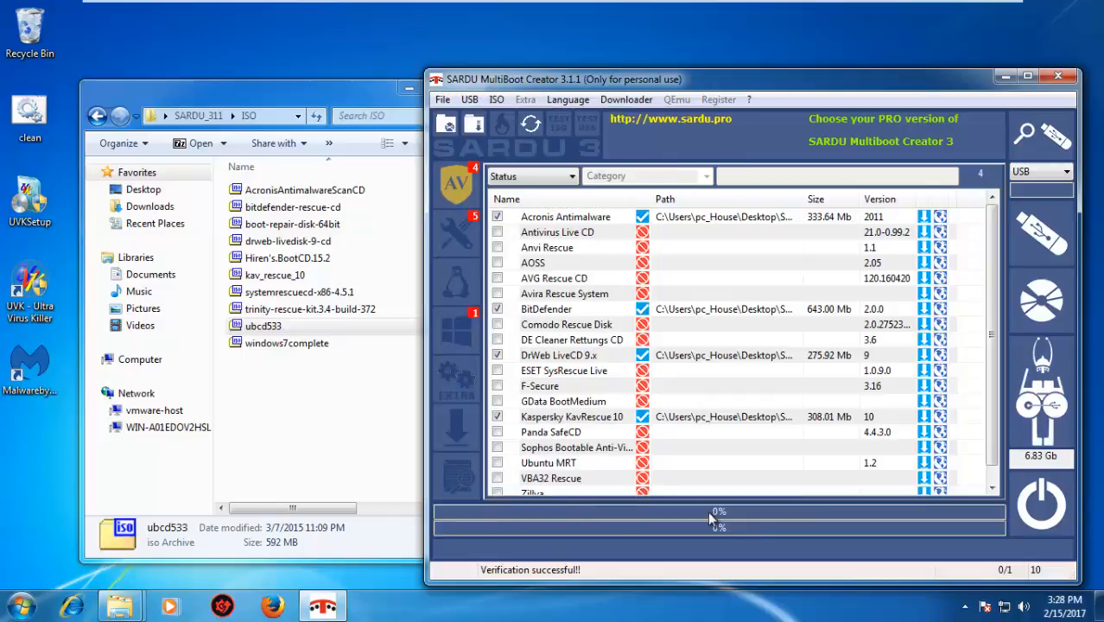
Build the SARDU ISO with the selected images, replacing the existing allinone file in the Documents library
left_click(1035, 306)
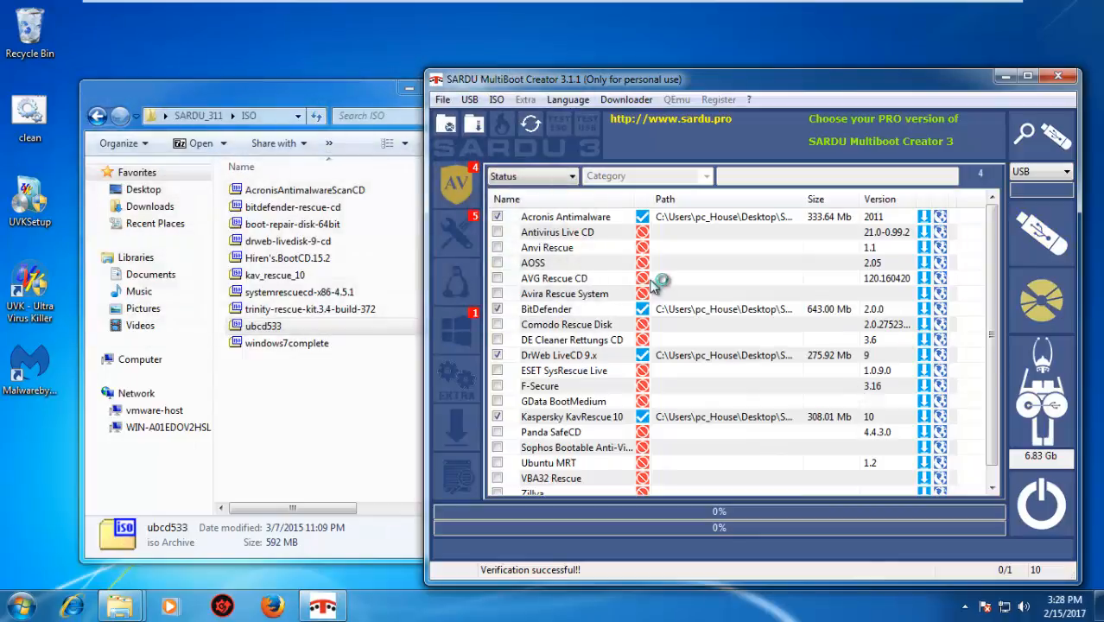
left_click(605, 411)
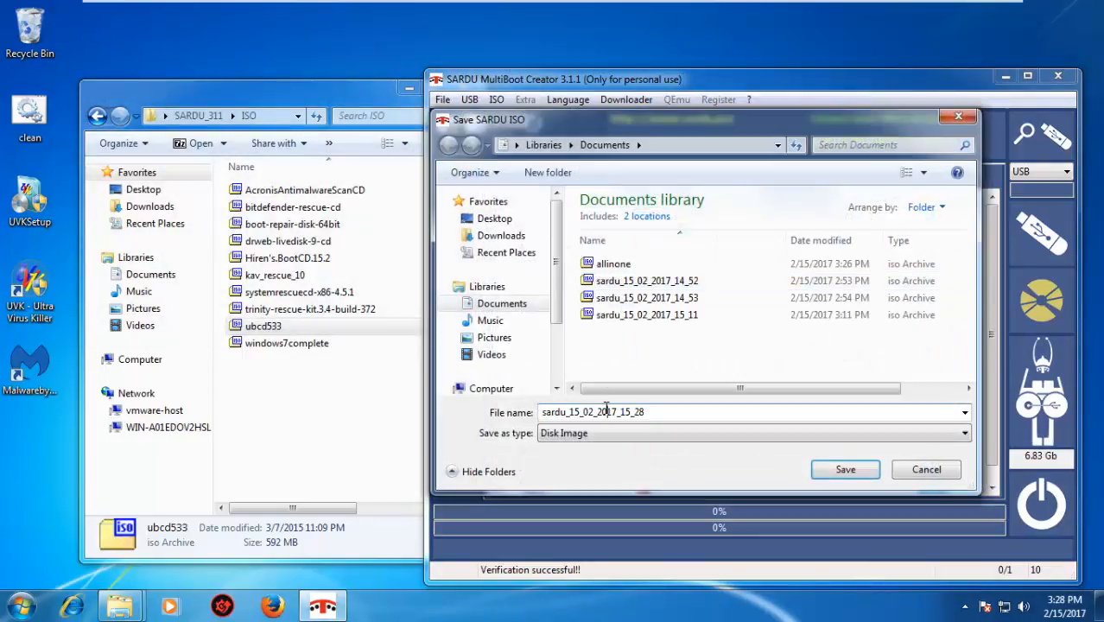
left_click_drag(647, 412, 531, 412)
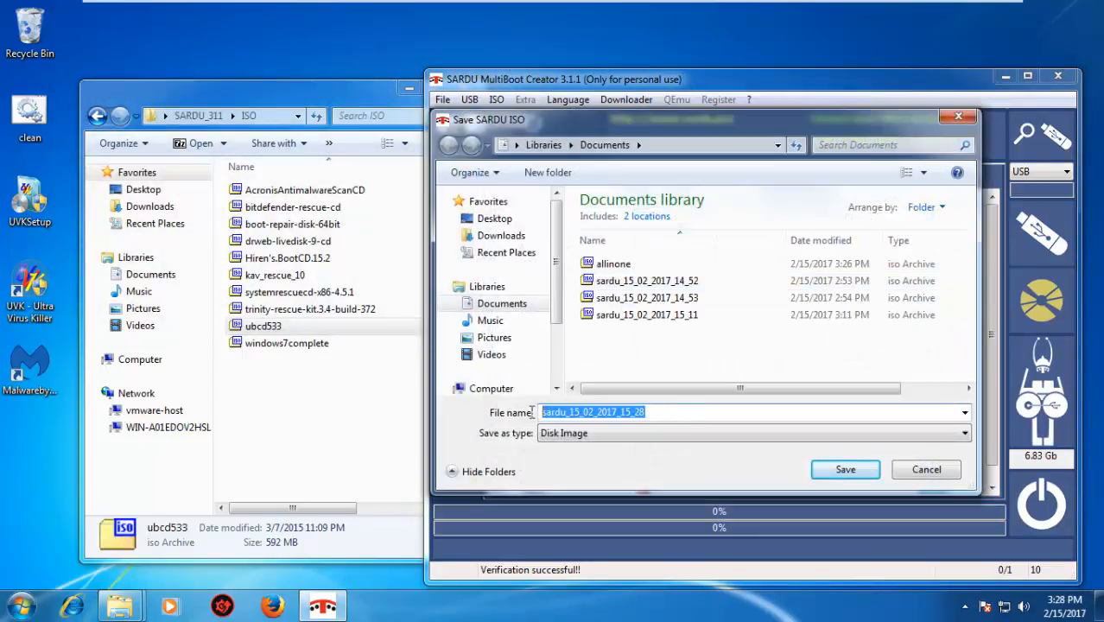
left_click(657, 264)
left_click(828, 470)
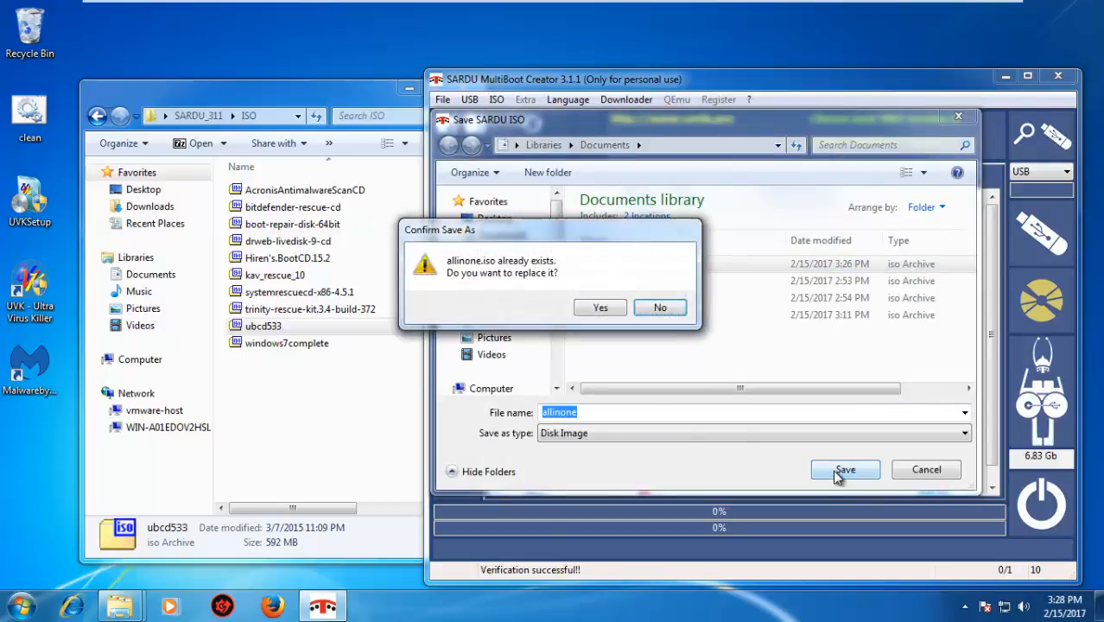
left_click(600, 310)
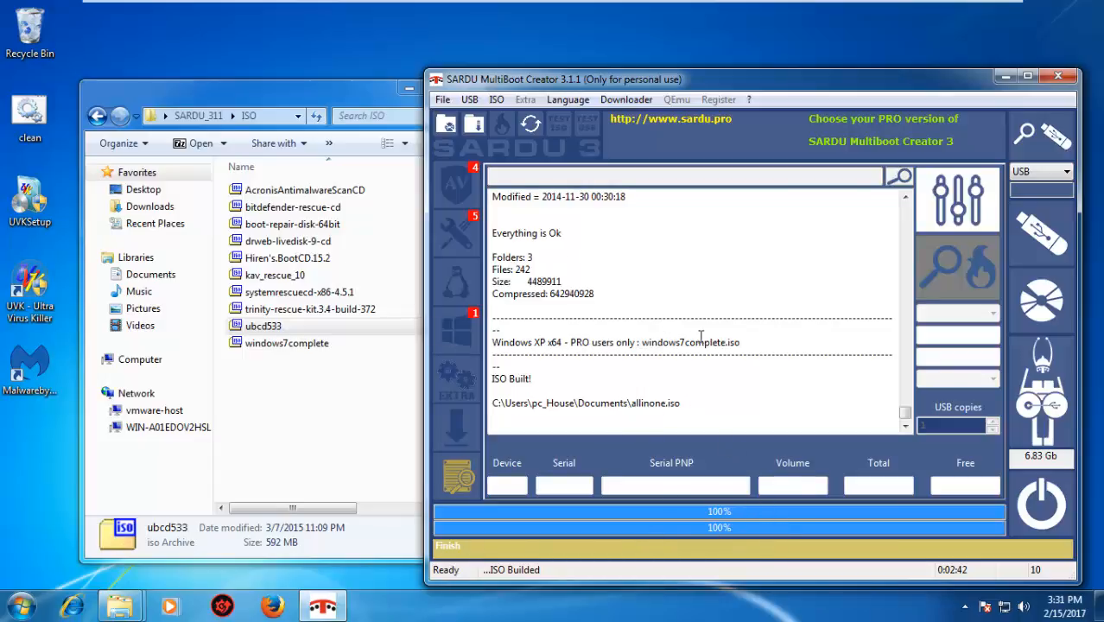
Review the build log, including the windows7complete.iso entry, and exit SARDU
left_click_drag(506, 345, 795, 331)
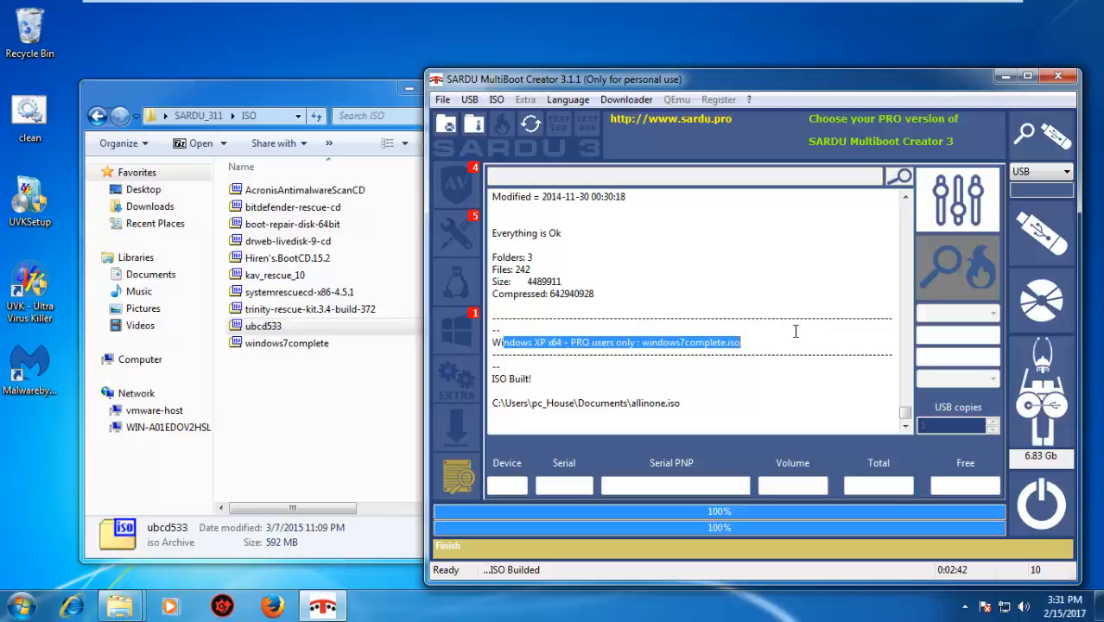
mouse_move(906, 417)
left_mouse_down()
mouse_move(909, 326)
mouse_move(907, 410)
left_mouse_up()
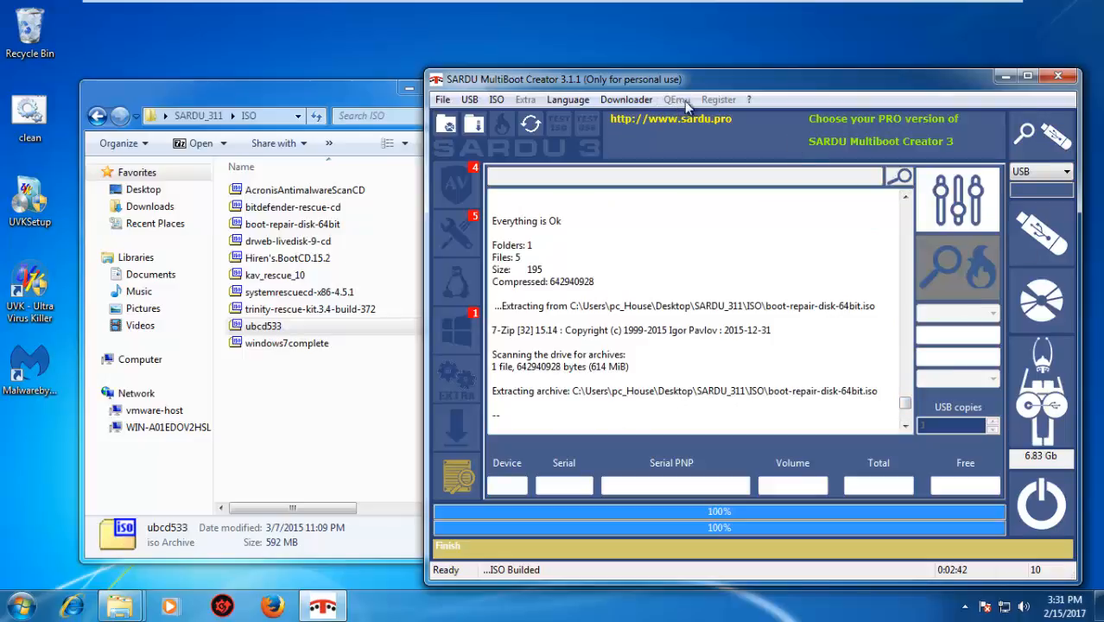
left_click(450, 100)
left_click(1061, 78)
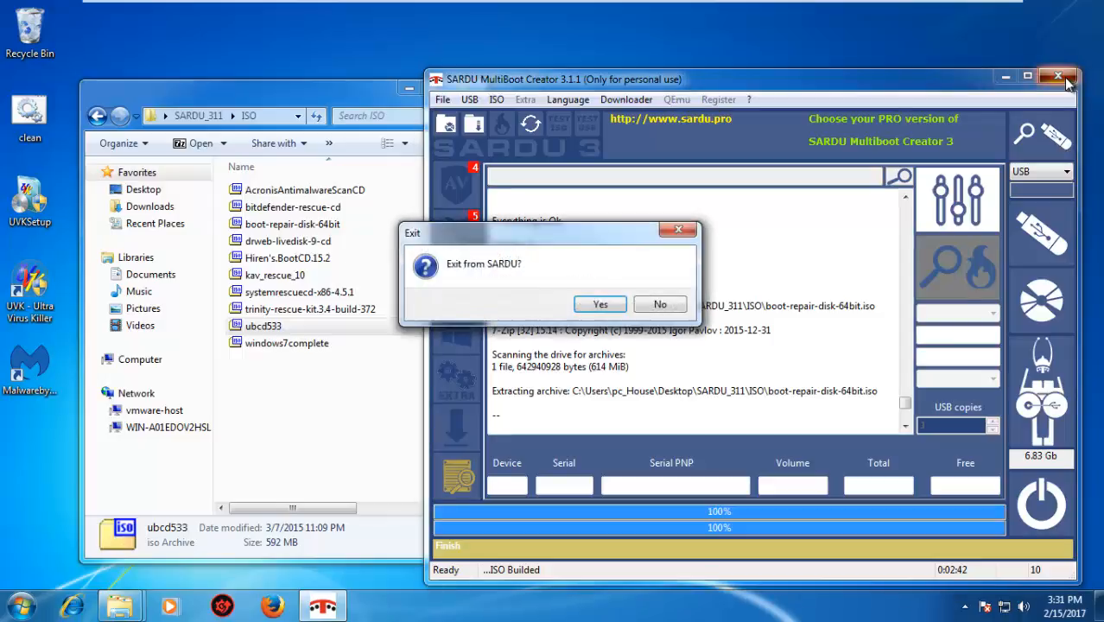
left_click(599, 306)
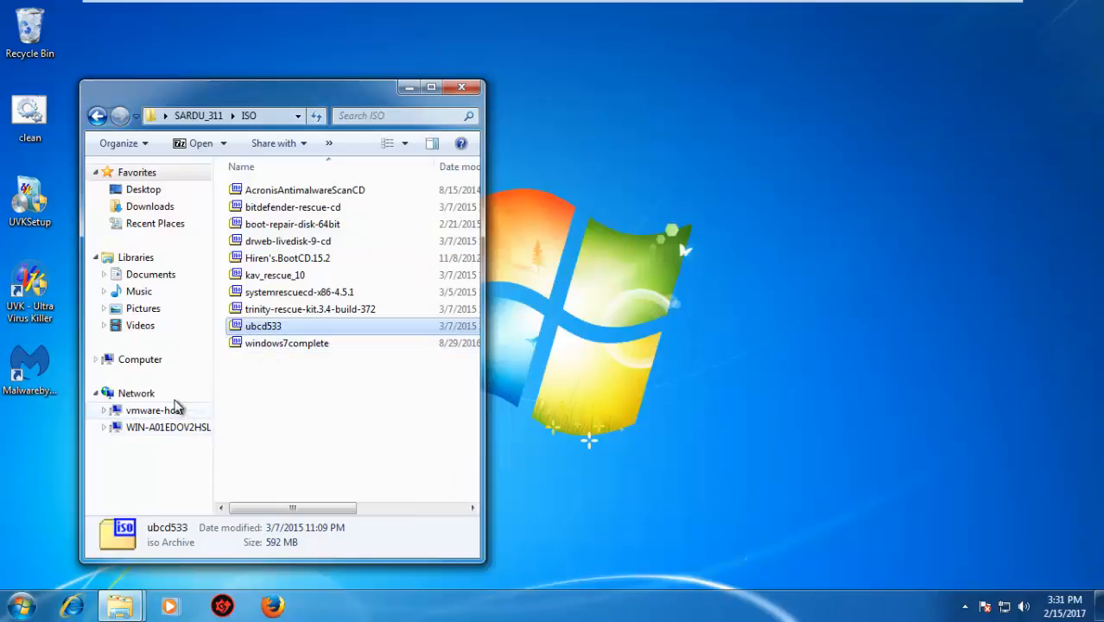
Delete the three older sardu_15_02_2017 ISO files from the Documents library, keeping allinone
left_click(164, 284)
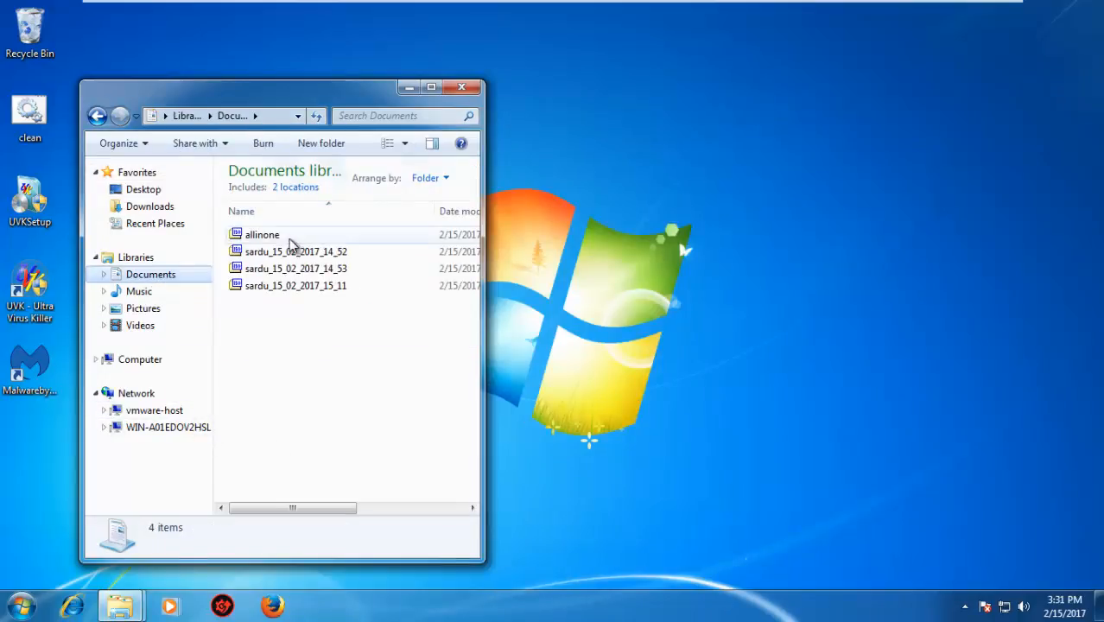
left_click(290, 240)
left_click_drag(308, 380, 331, 250)
key("Delete")
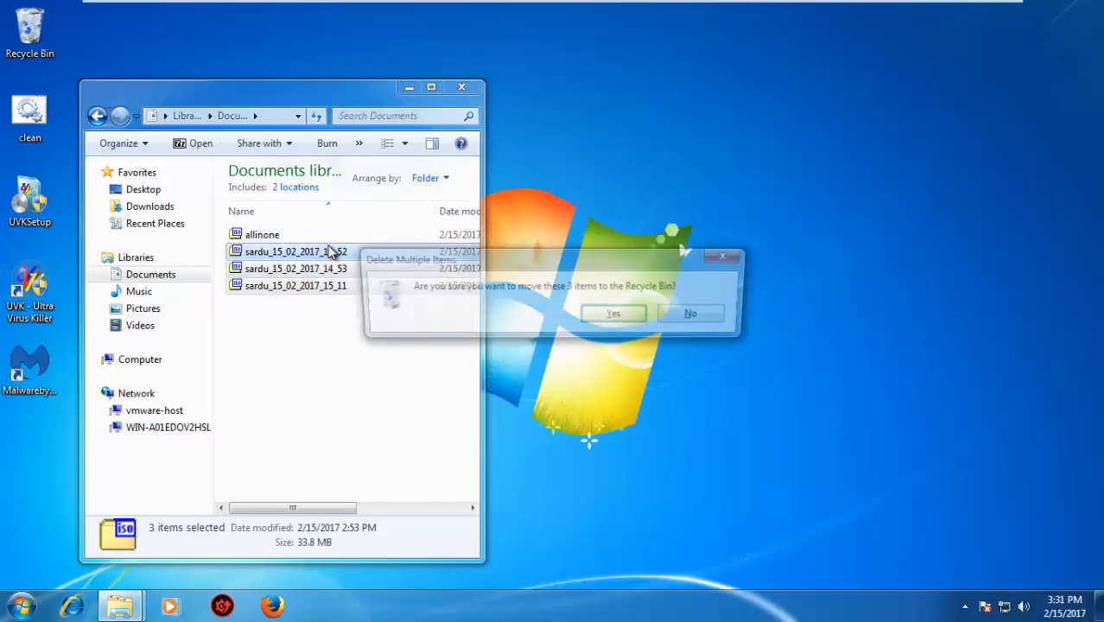
left_click(615, 316)
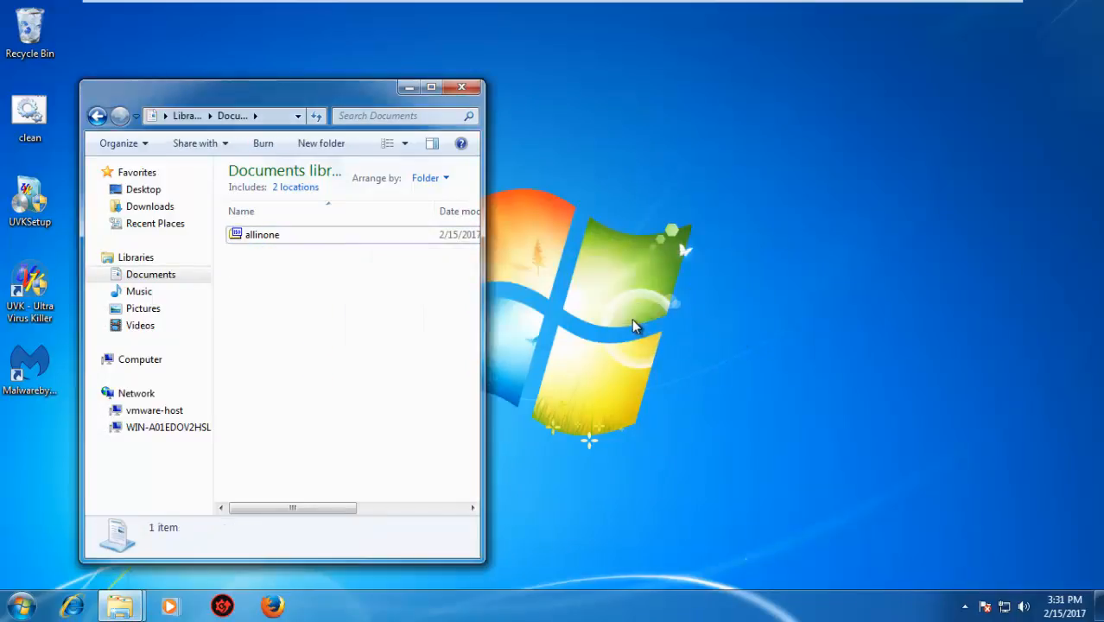
Open the allinone ISO in 7-Zip, examine its folders and files at full window size, and minimize the archive window
left_click(303, 237)
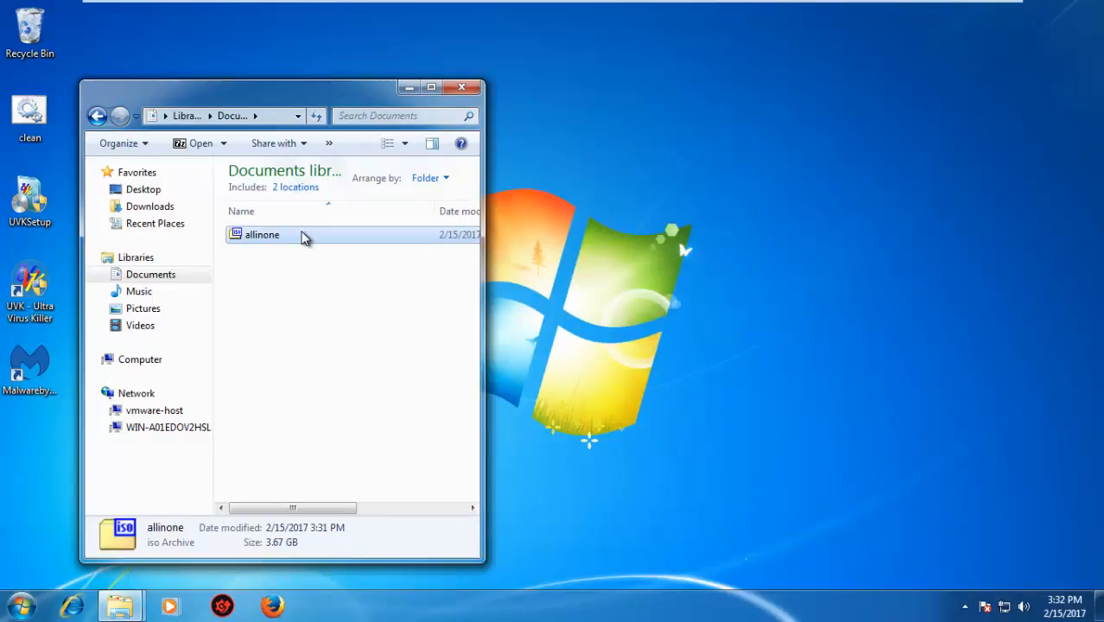
double_click(302, 237)
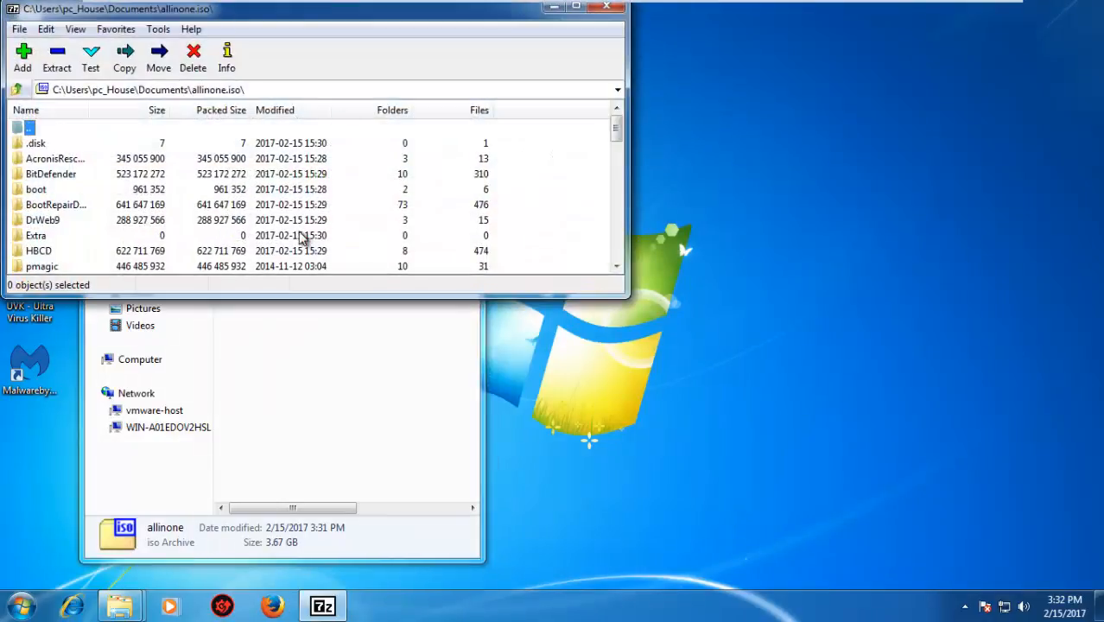
left_click(580, 7)
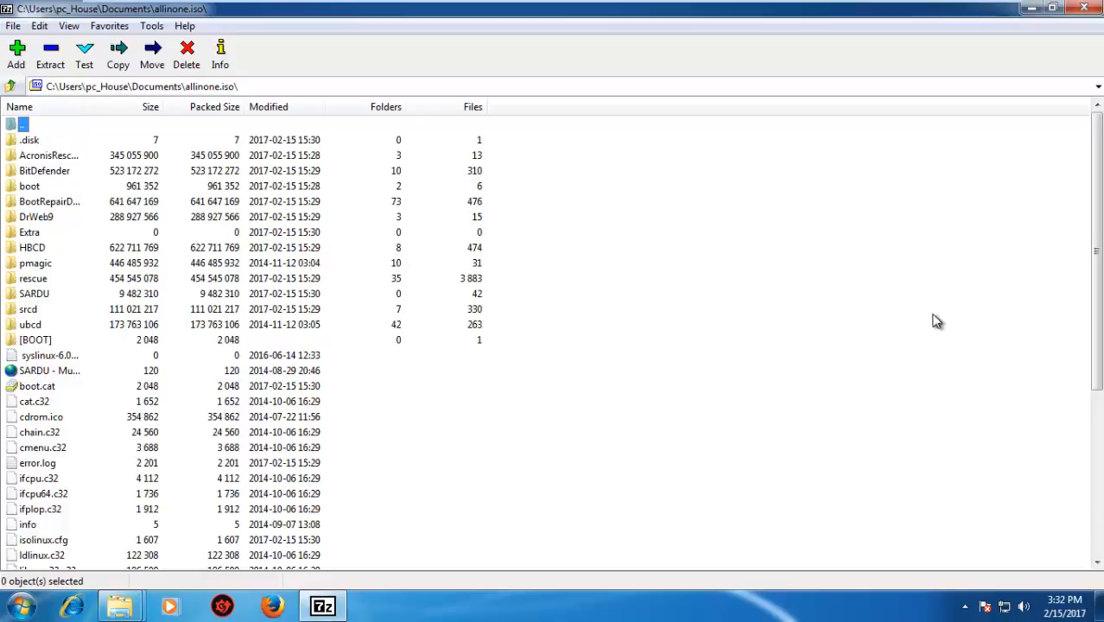
left_click_drag(1098, 368, 1099, 518)
key("Home")
left_click_drag(1096, 269, 1045, 52)
left_click(1028, 10)
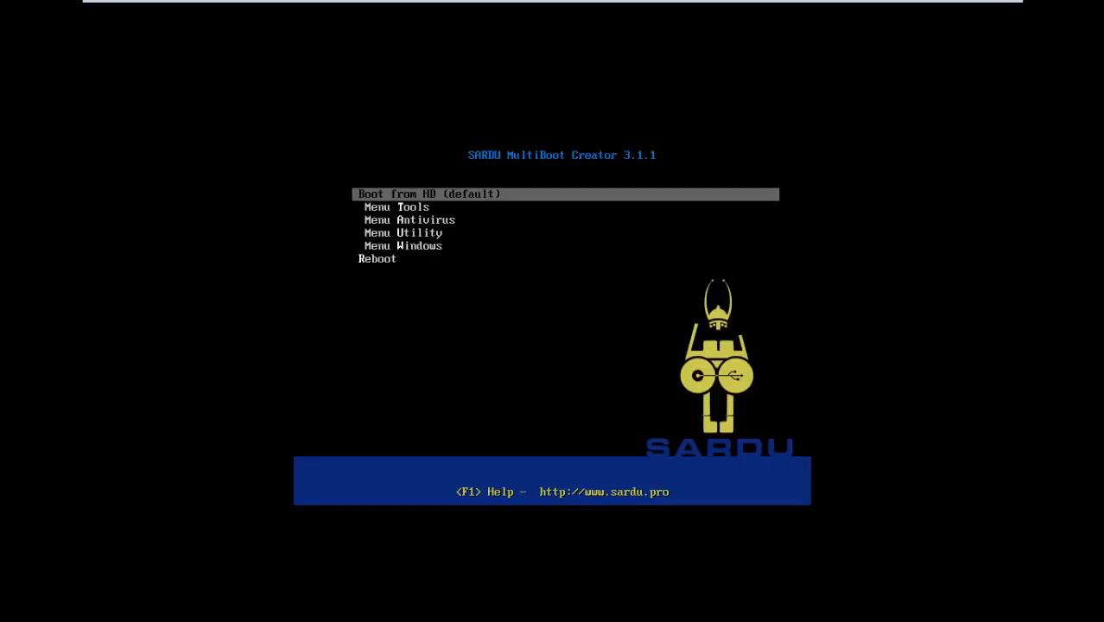
Examine the Tools entries of the SARDU boot menu, such as Memtest and Hardware Detection Tool, and return to the main list
key("Down")
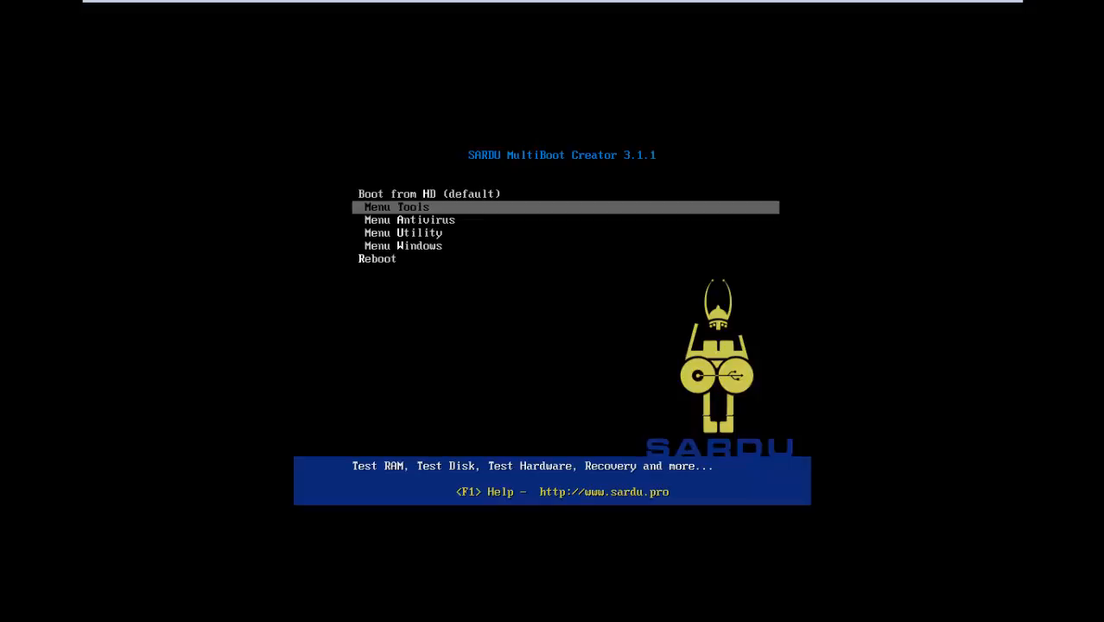
key("Return")
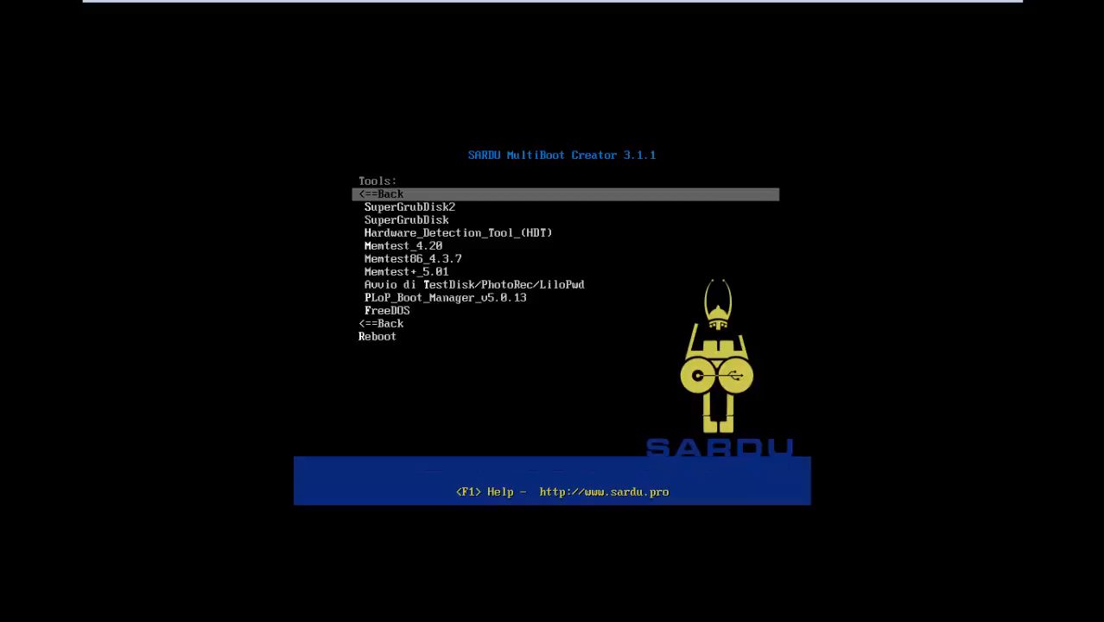
key("Down")
key("Down")
key("Down")
key("Down")
key("Down")
key("Down")
key("Down")
key("Down")
key("Down")
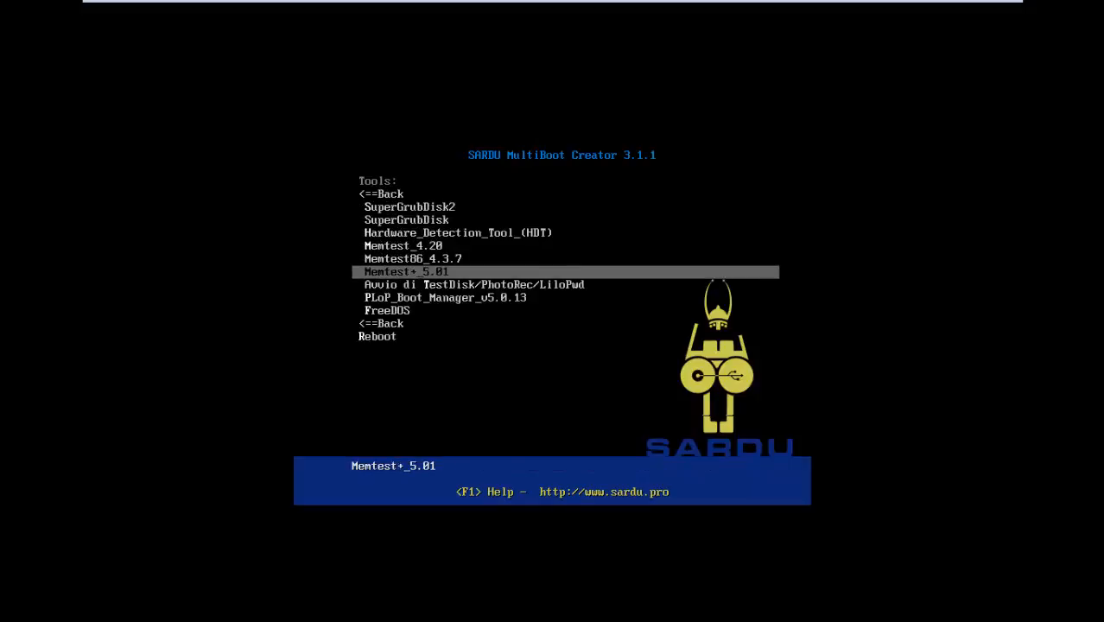
key("Down")
key("Up")
key("Up")
key("Up")
key("Up")
key("Up")
key("Up")
key("Up")
key("Up")
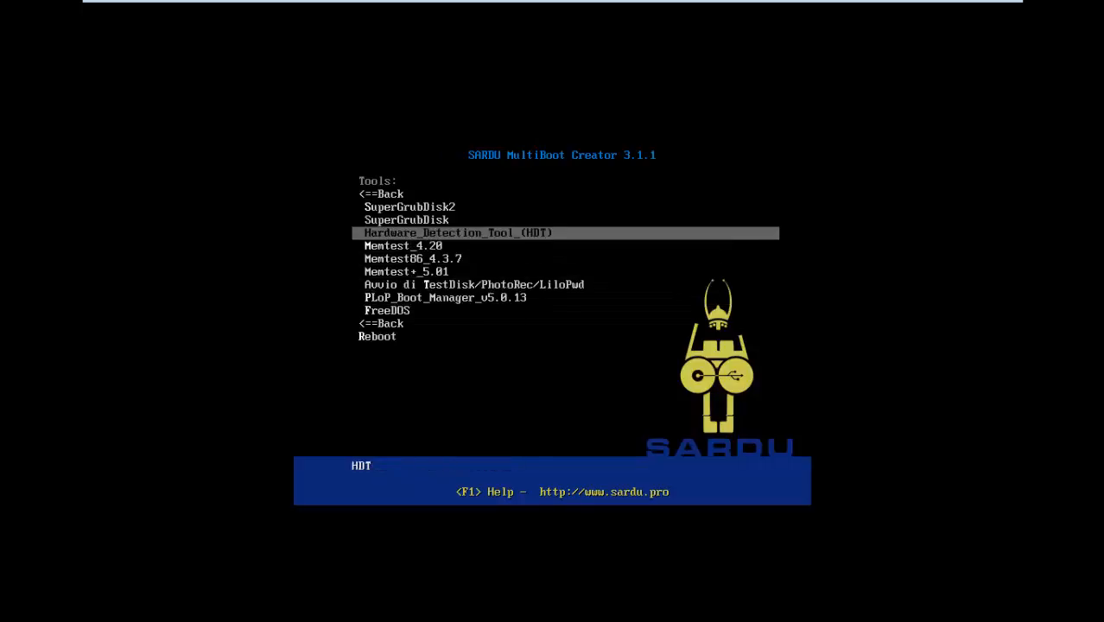
key("Up")
key("Return")
Examine the Antivirus boot entries, from Acronis Antimalware to DrWeb LiveCD 9.x, and return to the main list
key("Down")
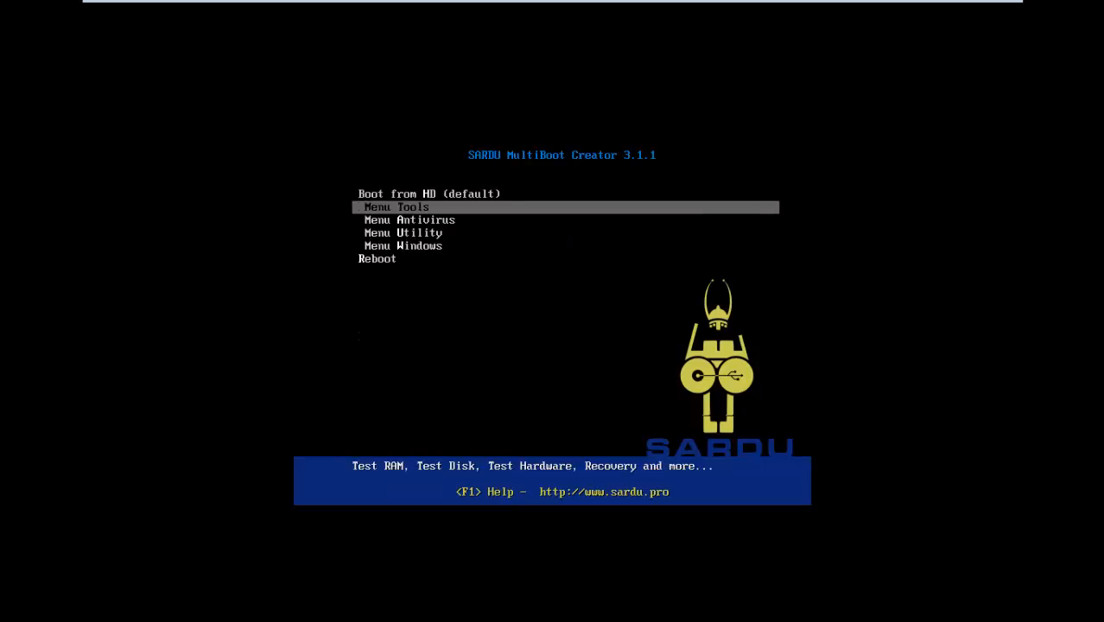
key("Down")
key("Return")
key("Down")
key("Down")
key("Down")
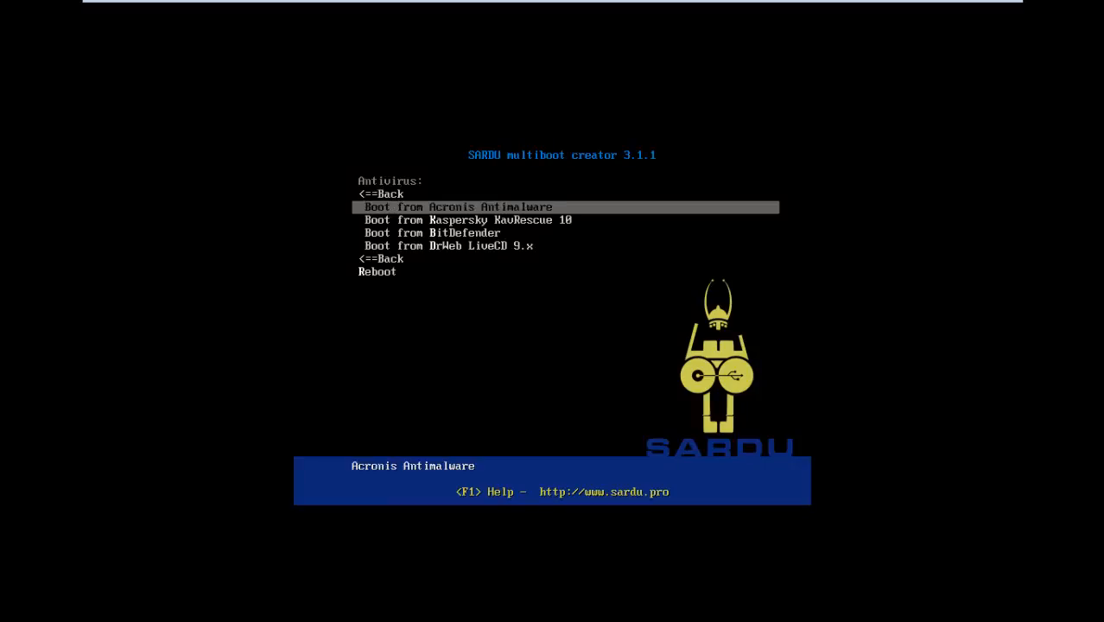
key("Up")
key("Up")
key("Up")
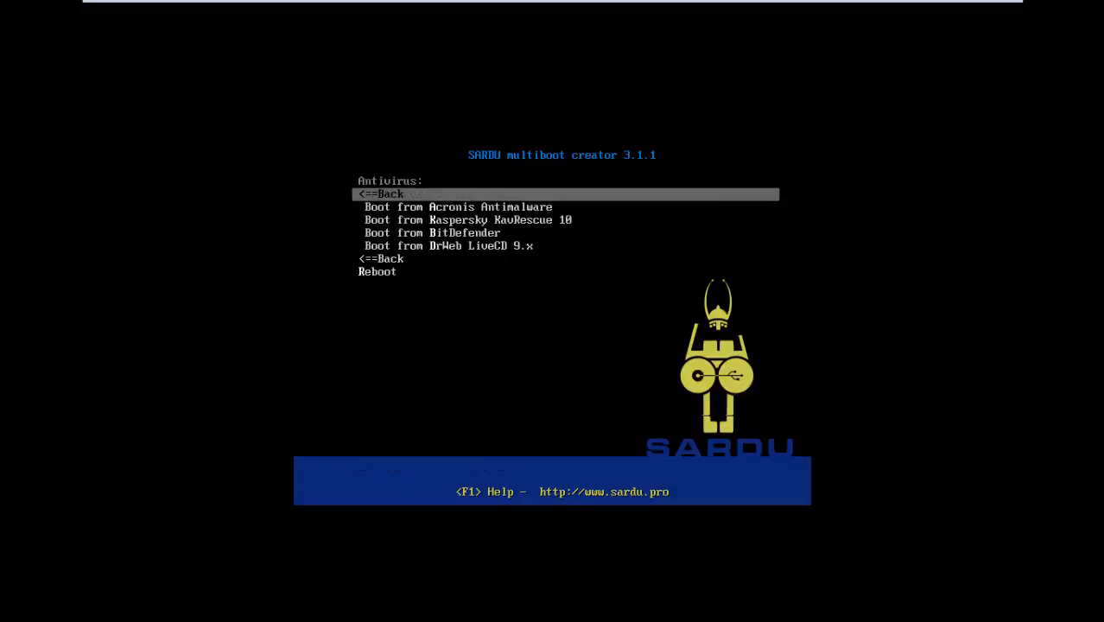
key("Down")
key("Down")
key("Down")
key("Down")
key("Down")
key("Up")
key("Up")
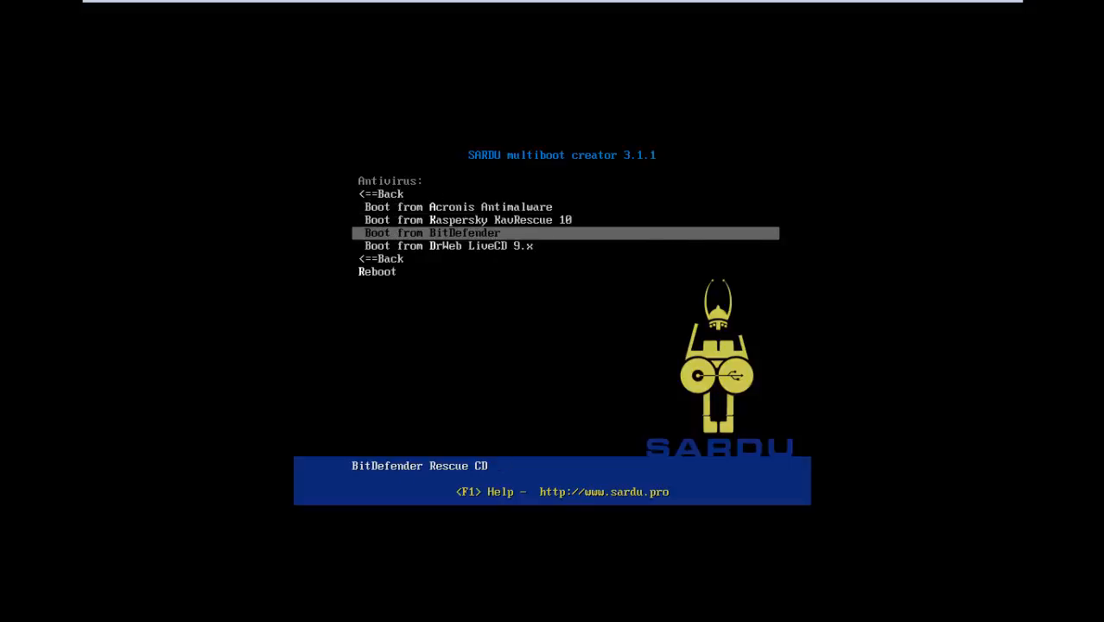
key("Down")
key("Down")
key("Return")
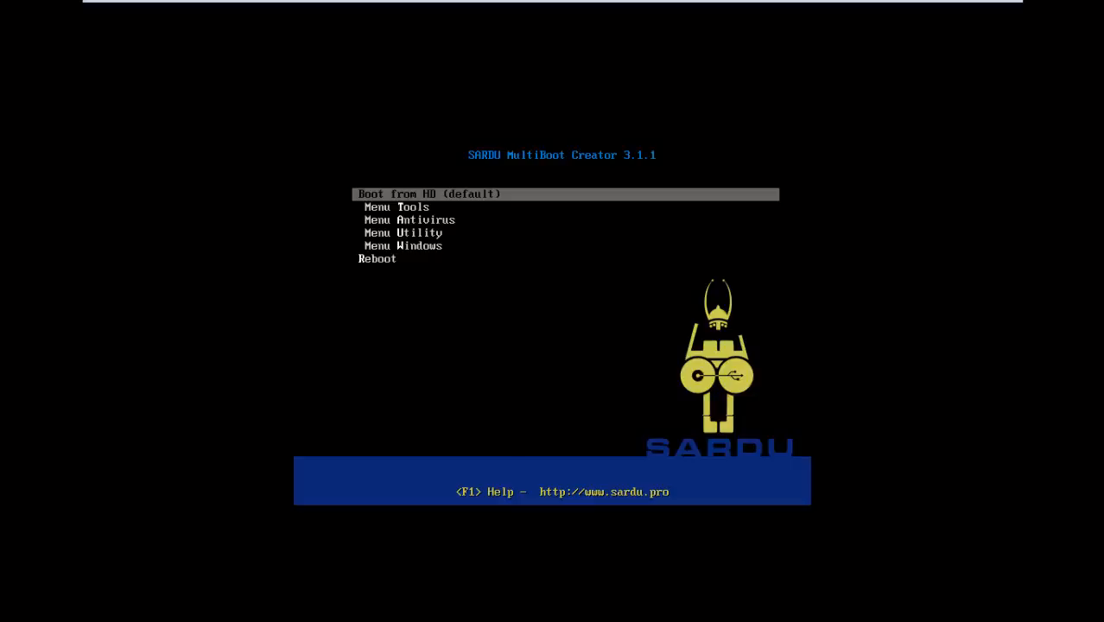
Check the Windows section of the boot menu twice for installer entries and return to the main list
key("Down")
key("Down")
key("Down")
key("Down")
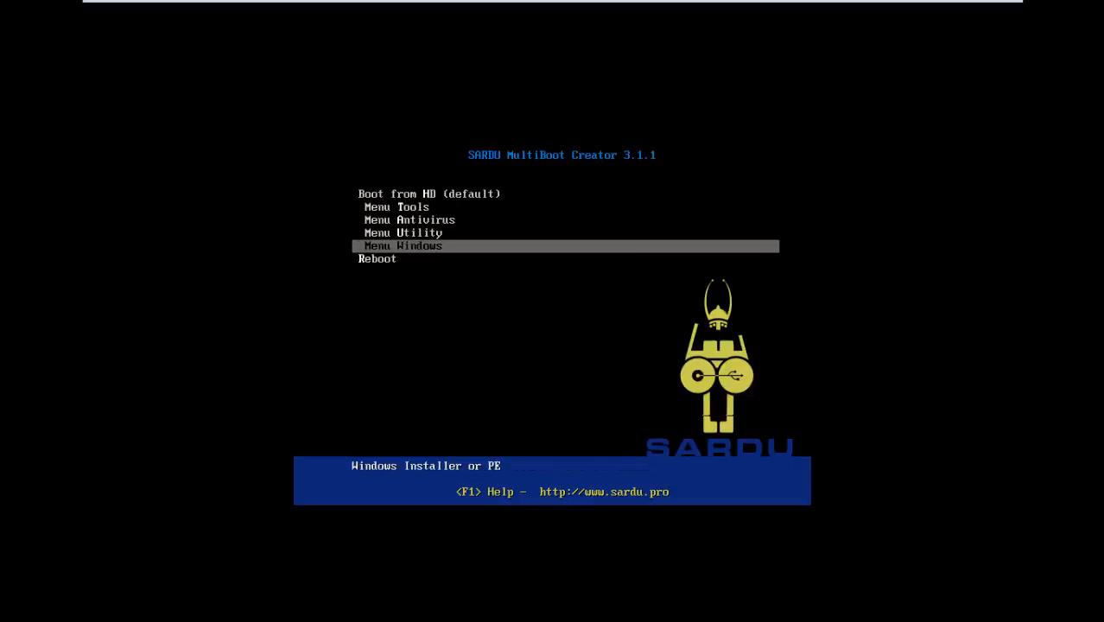
key("Return")
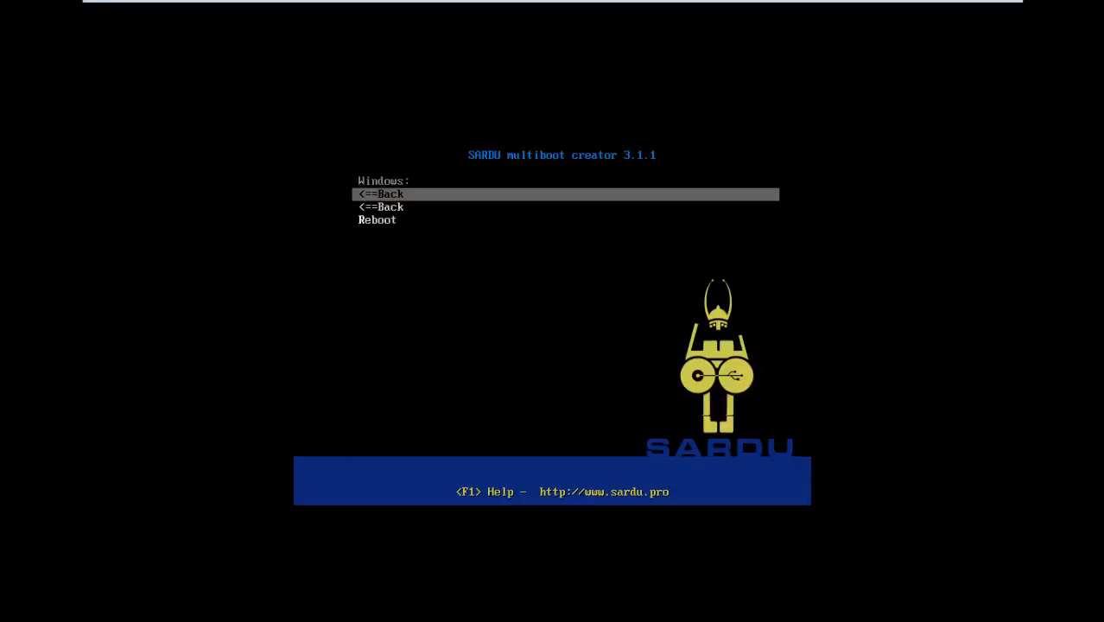
key("Return")
key("Down")
key("Down")
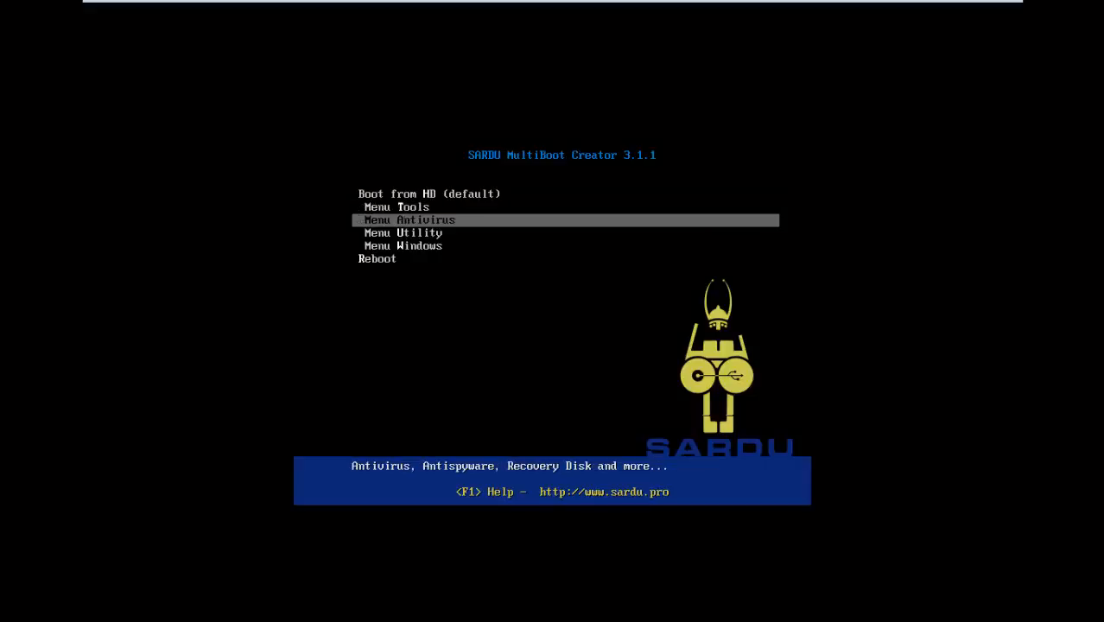
key("Down")
key("Down")
key("Return")
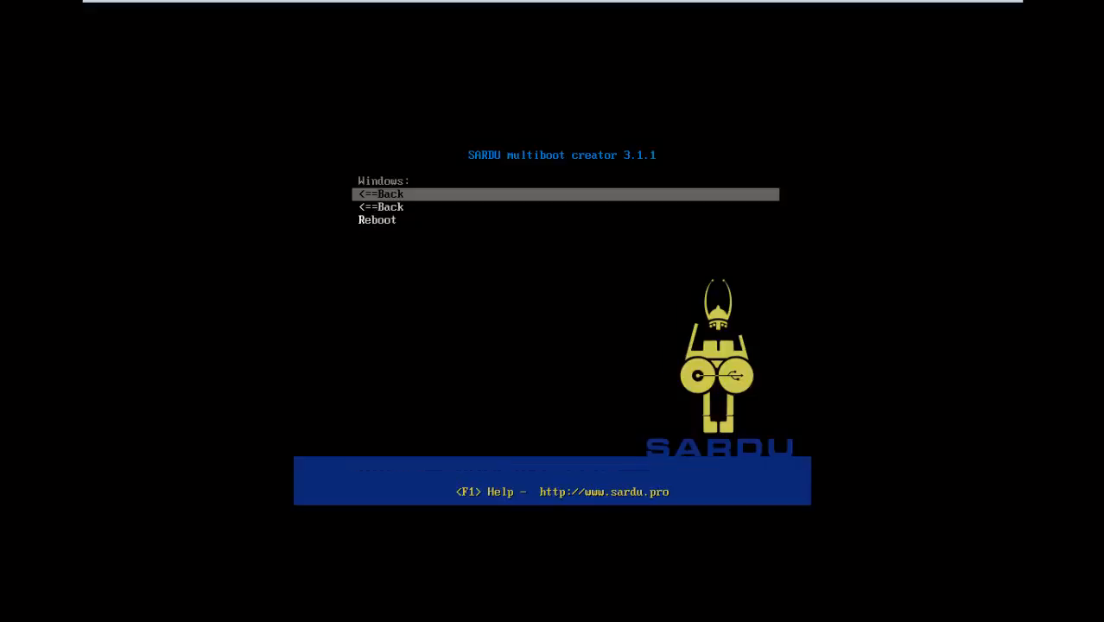
key("Return")
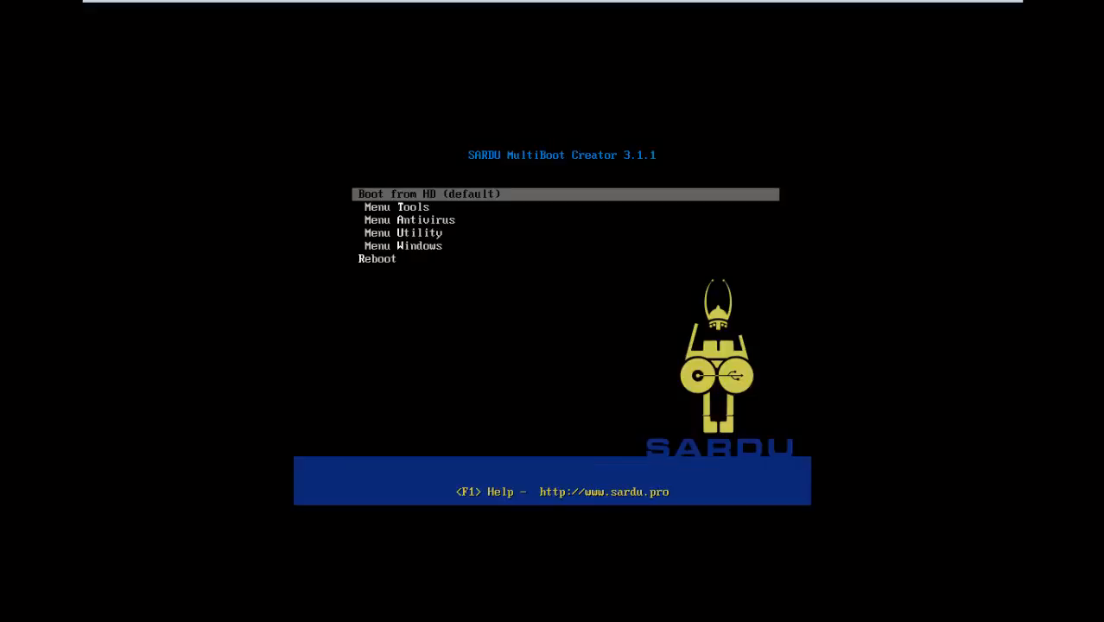
Examine the Utility boot entries, including System Rescue CD and Boot Repair Disk 64 bit, and return to the main list
key("Down")
key("Down")
key("Down")
key("Return")
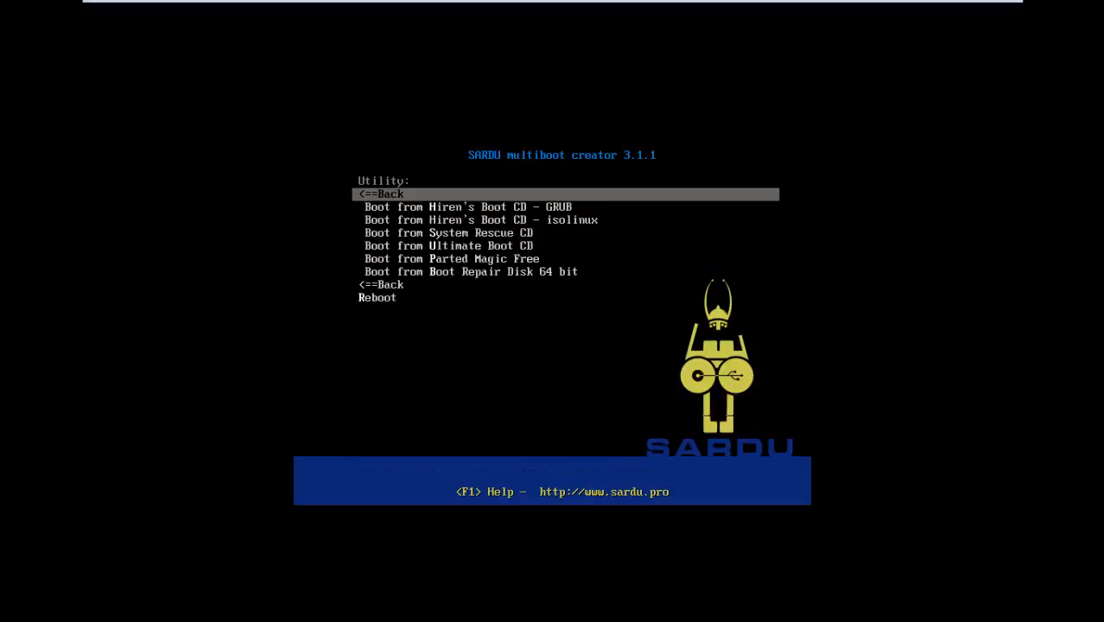
key("Down")
key("Down")
key("Down")
key("Down")
key("Down")
key("Down")
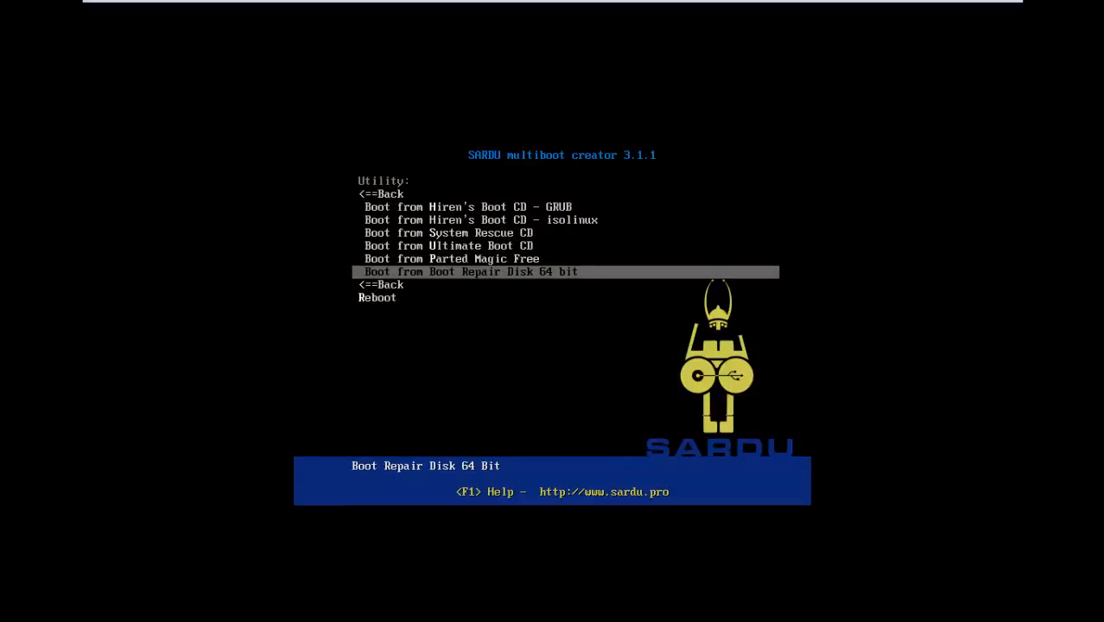
key("Up")
key("Up")
key("Up")
key("Up")
key("Up")
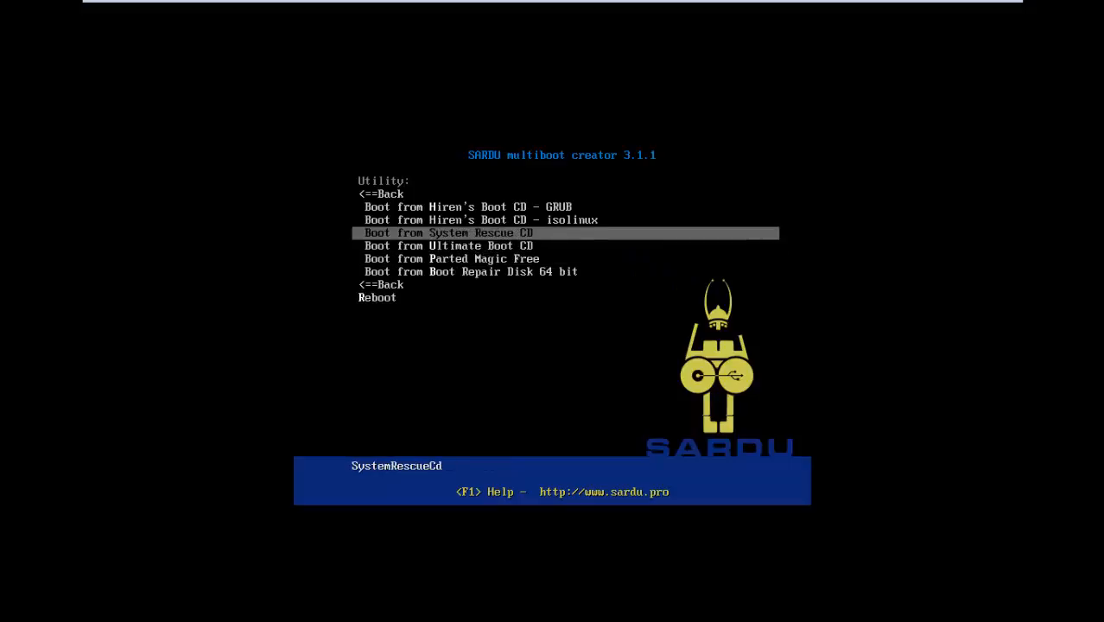
key("Down")
key("Down")
key("Down")
key("Down")
key("Down")
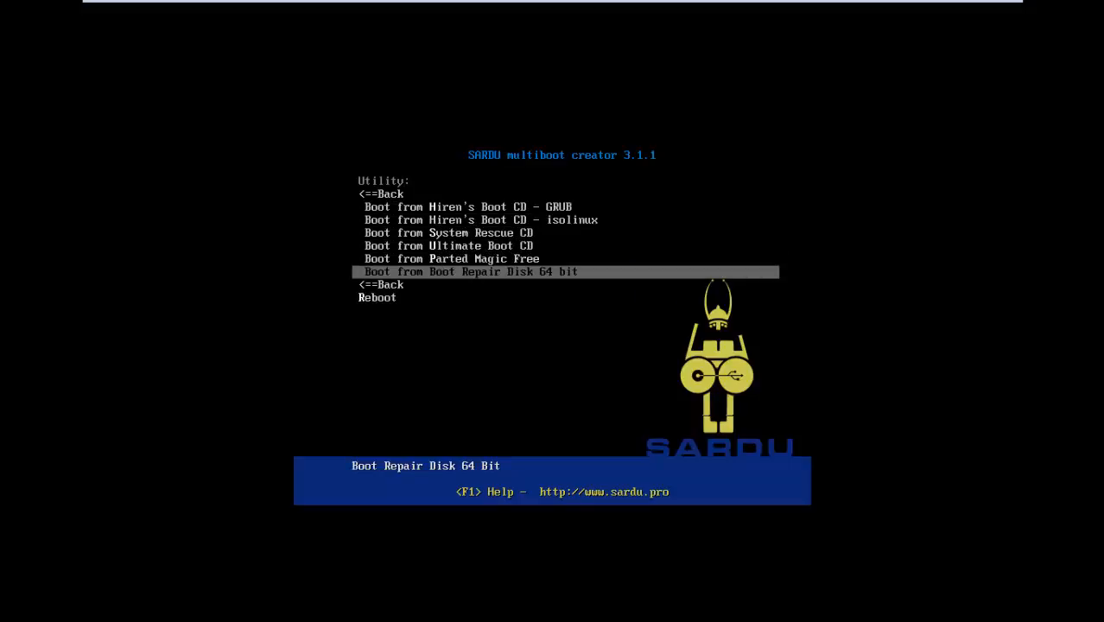
key("Up")
key("Up")
key("Up")
key("Up")
key("Up")
key("Up")
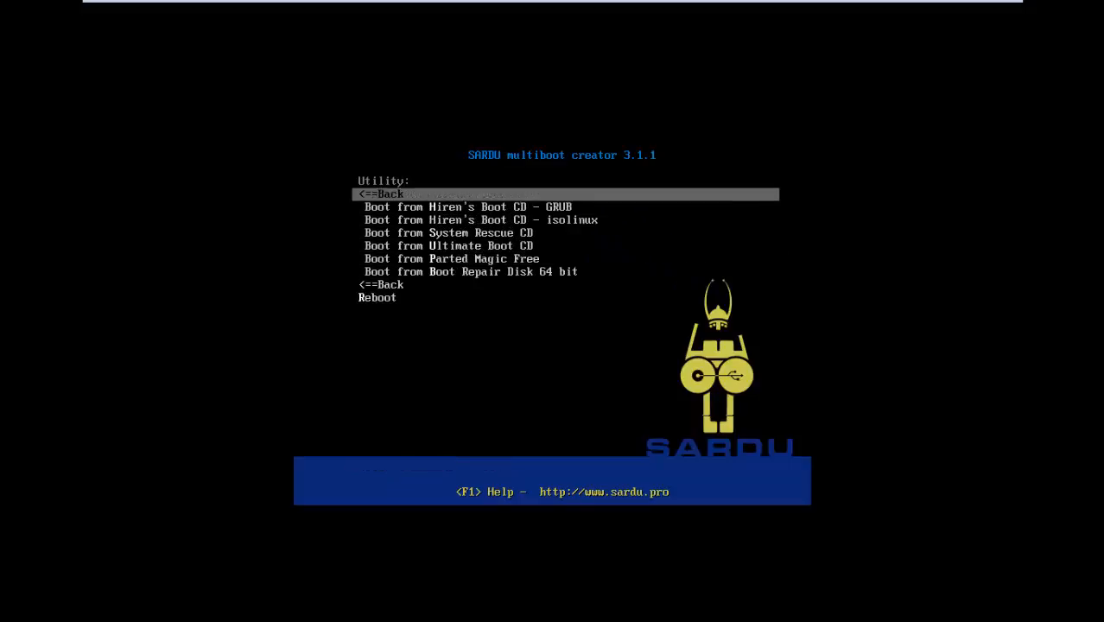
key("Return")
Recheck the Windows section for a Windows 7 installer entry and go back to the main list
key("Down")
key("Down")
key("Down")
key("Down")
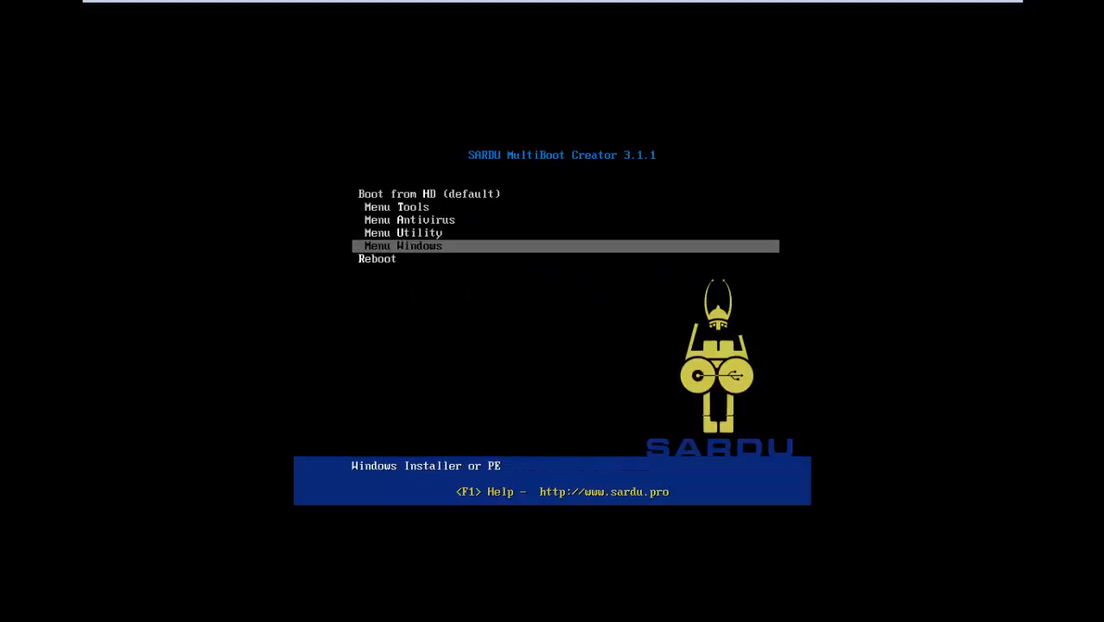
key("Return")
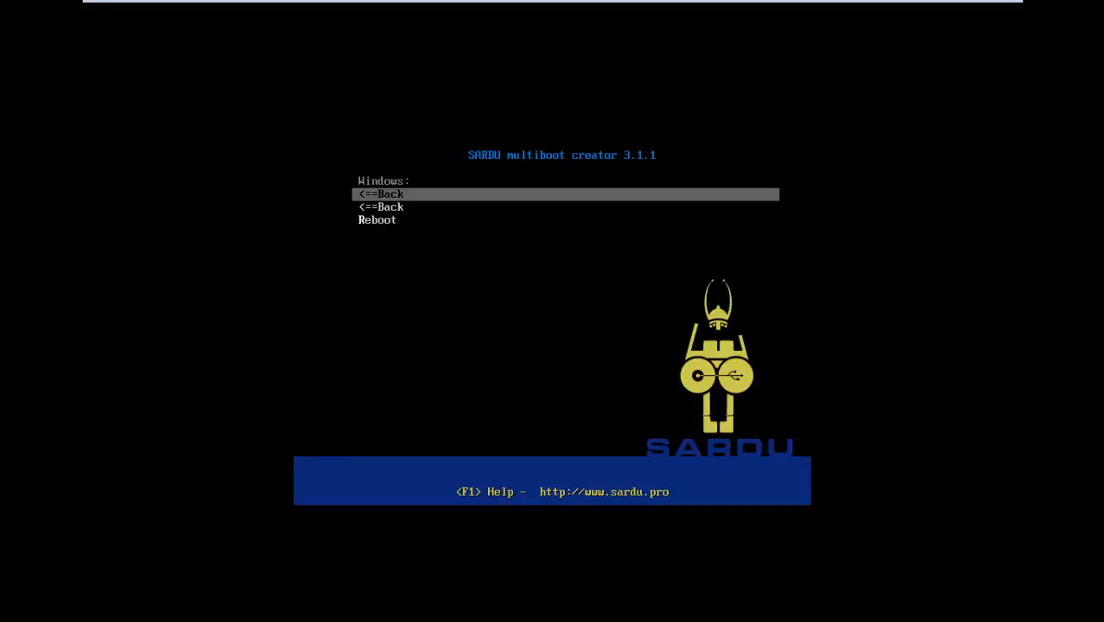
key("Return")
key("Down")
key("Down")
key("Down")
key("Down")
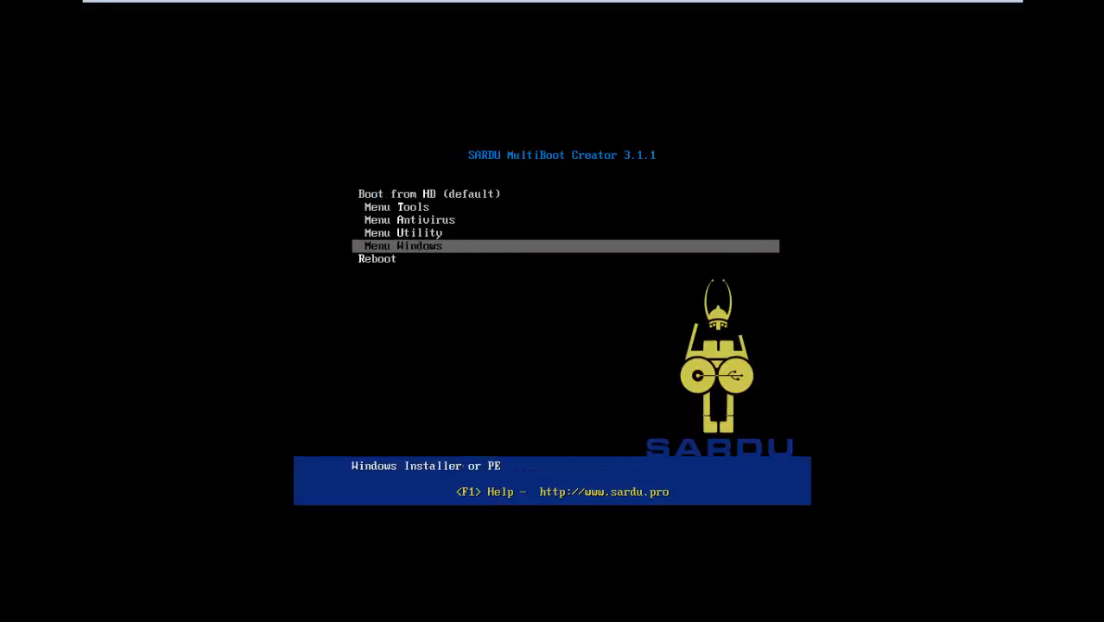
key("Down")
key("Up")
key("Up")
key("Up")
key("Up")
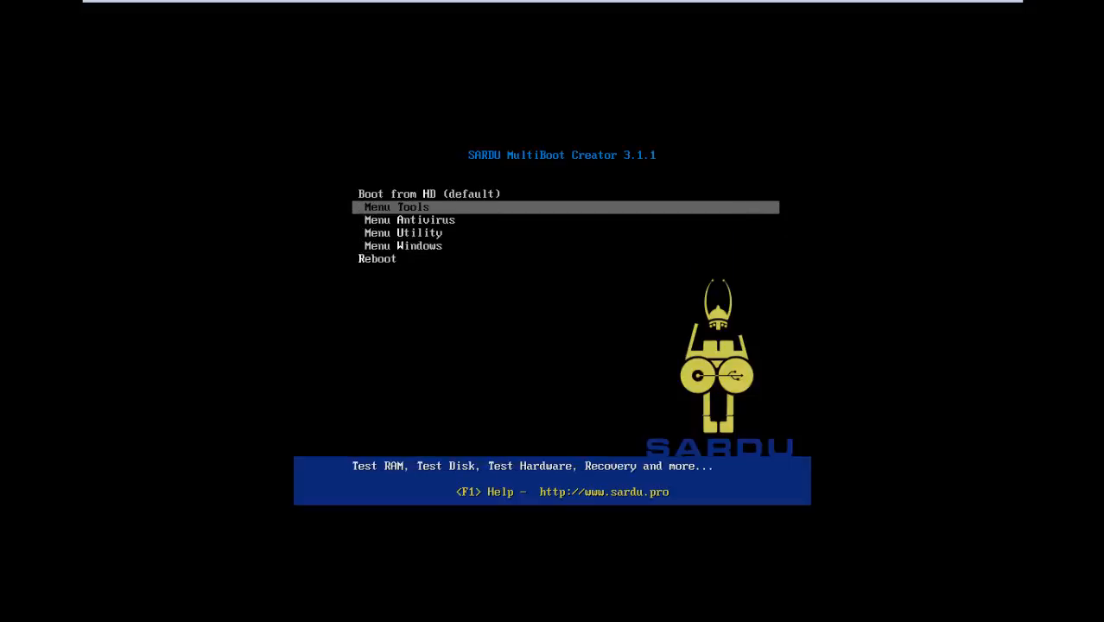
Boot Kaspersky Rescue Disk 10 in Graphic Mode from the Antivirus section of the boot menu
key("Down")
key("Return")
key("Down")
key("Down")
key("Down")
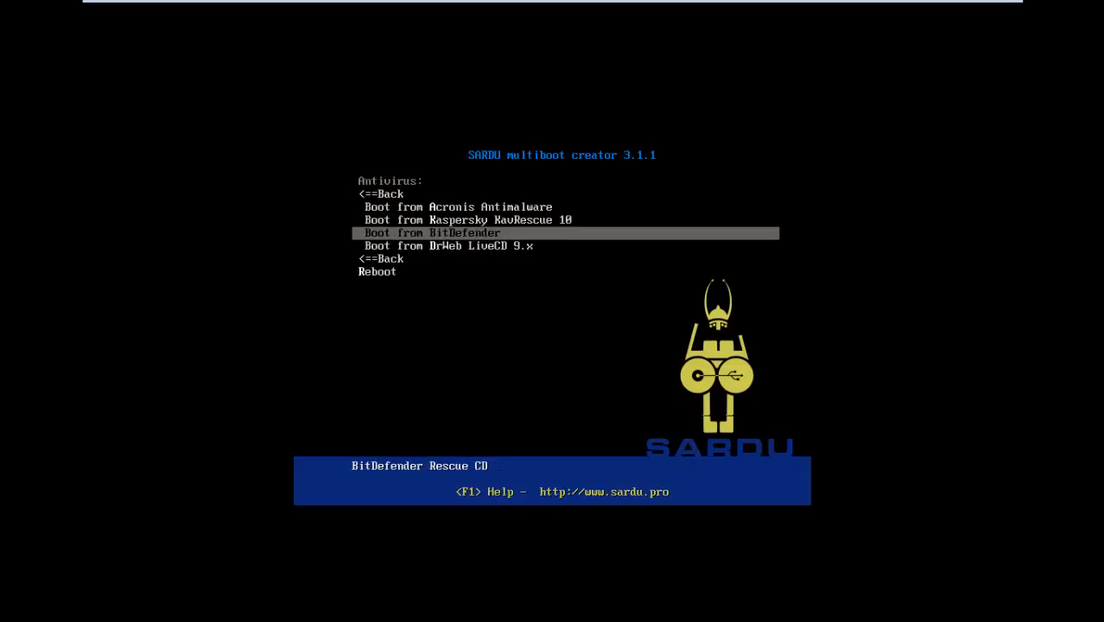
key("Up")
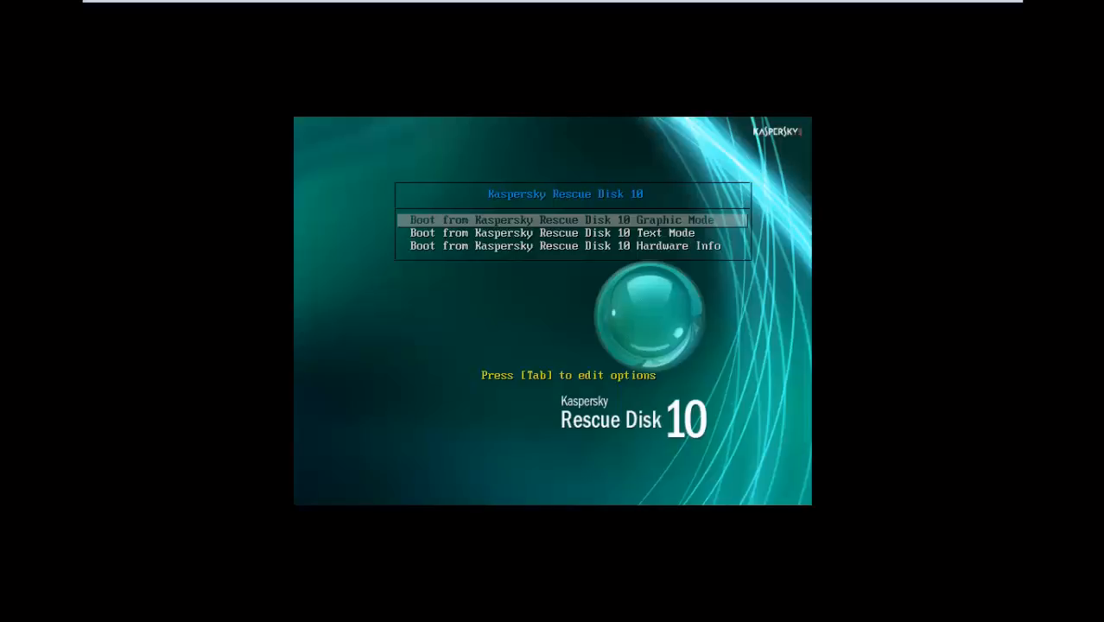
key("Return")
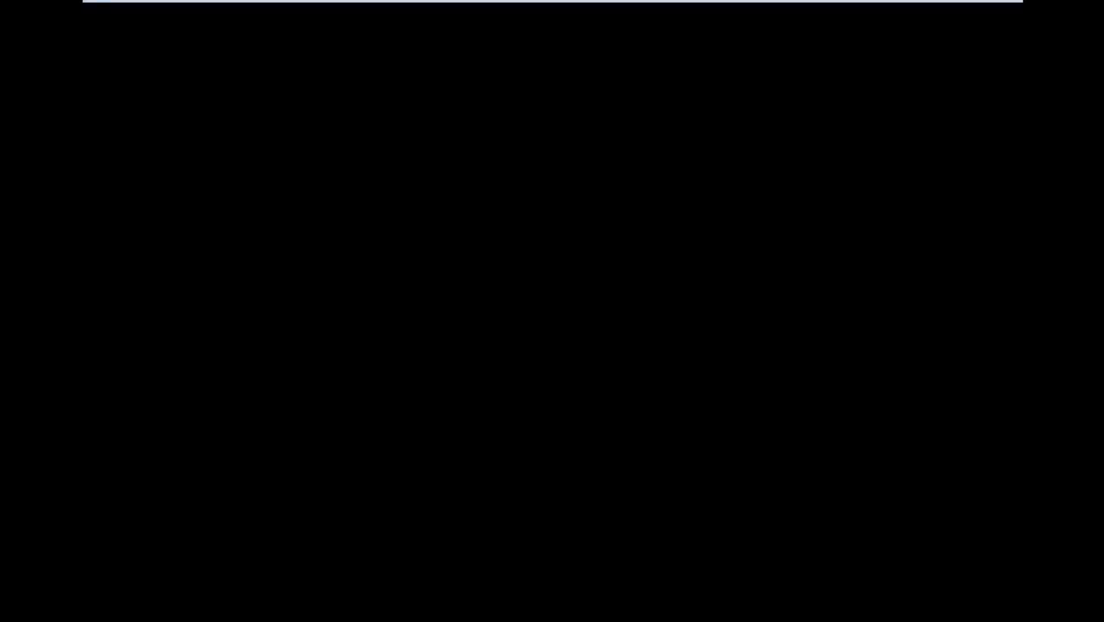